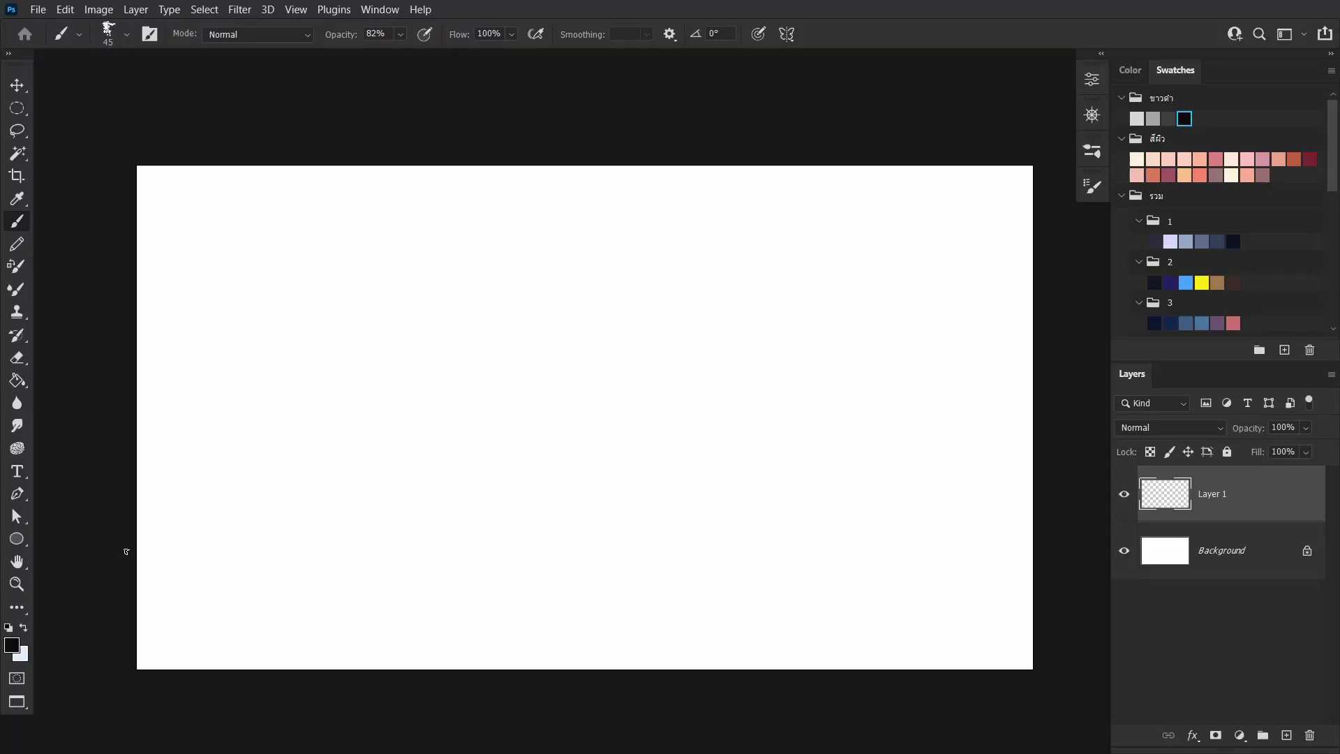
Sketch grey ground lines across the bottom and a tall stroke near the left edge
{"action": "left_click_drag", "start_coordinate": [127, 551], "coordinate": [482, 632]}
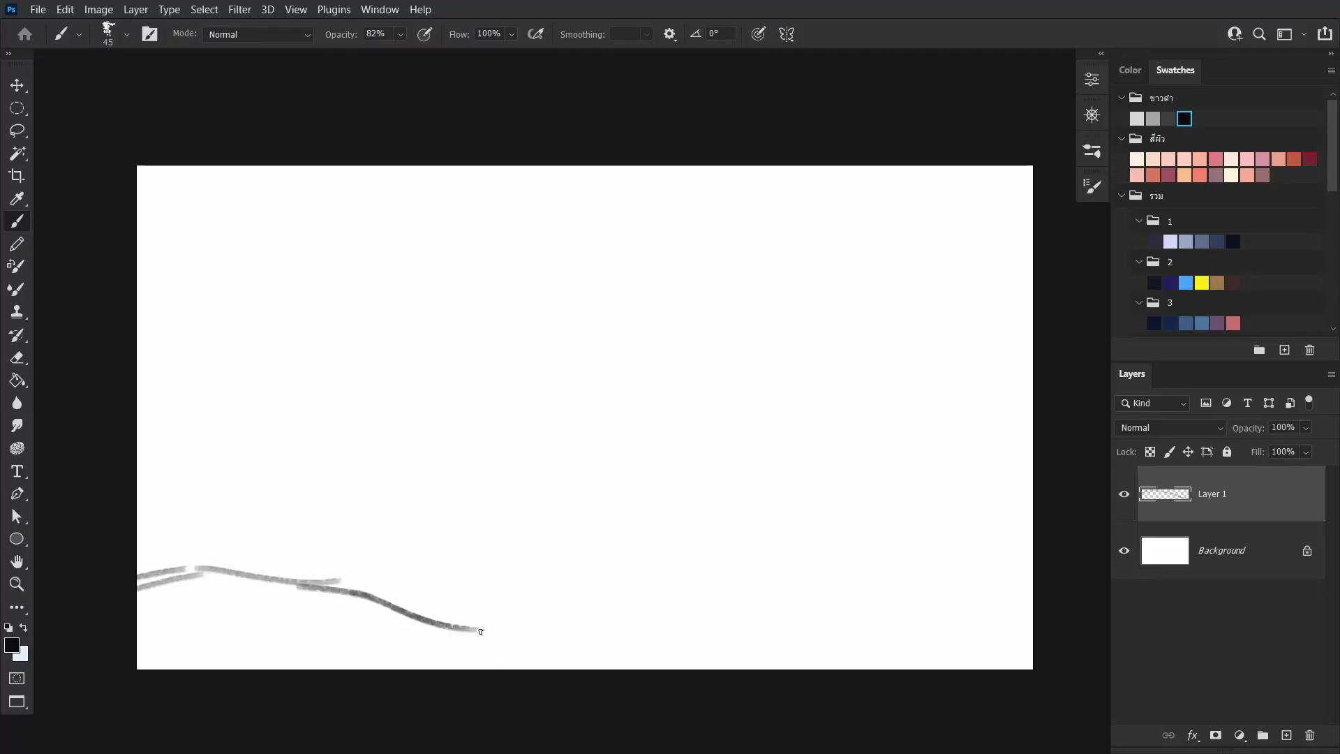
{"action": "mouse_move", "coordinate": [138, 579]}
{"action": "left_mouse_down"}
{"action": "mouse_move", "coordinate": [493, 649]}
{"action": "mouse_move", "coordinate": [450, 576]}
{"action": "left_mouse_up"}
{"action": "left_click_drag", "start_coordinate": [795, 617], "coordinate": [882, 647]}
{"action": "left_click_drag", "start_coordinate": [729, 656], "coordinate": [941, 652]}
{"action": "left_click_drag", "start_coordinate": [157, 169], "coordinate": [165, 471]}
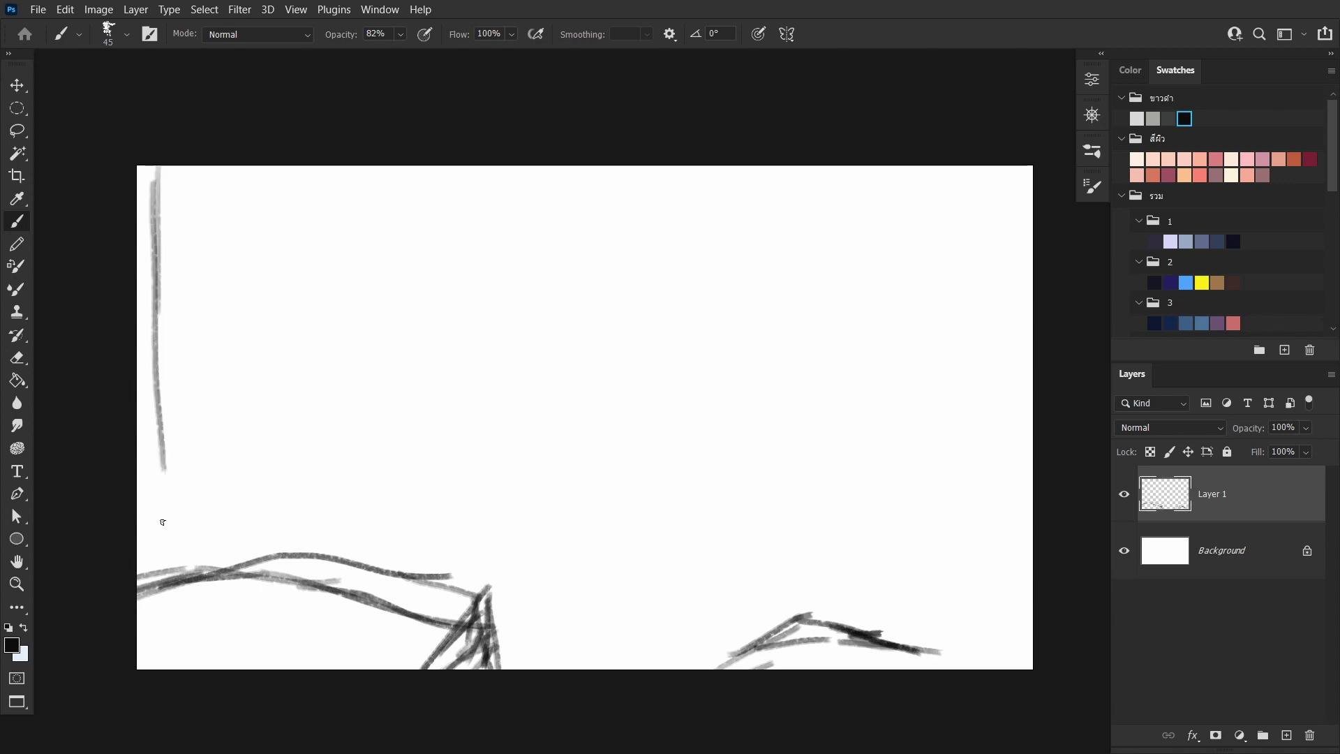
Sketch the angular upper-left bank with its inner ledge and slanted sides
{"action": "mouse_move", "coordinate": [385, 299]}
{"action": "left_mouse_down"}
{"action": "mouse_move", "coordinate": [255, 488]}
{"action": "mouse_move", "coordinate": [305, 502]}
{"action": "left_mouse_up"}
{"action": "left_click_drag", "start_coordinate": [162, 242], "coordinate": [388, 299]}
{"action": "left_click_drag", "start_coordinate": [384, 396], "coordinate": [436, 481]}
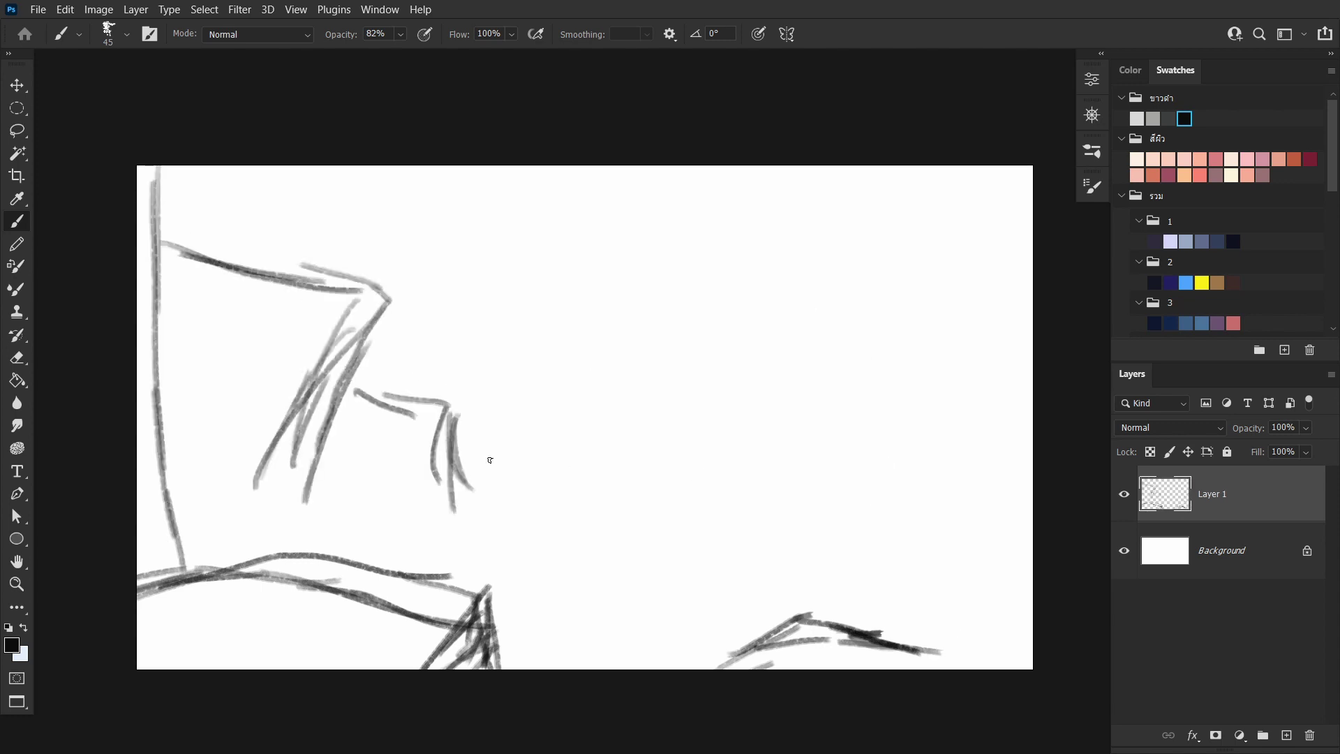
{"action": "left_click_drag", "start_coordinate": [400, 315], "coordinate": [565, 330]}
{"action": "left_click_drag", "start_coordinate": [566, 332], "coordinate": [490, 469]}
Sketch the long right slope and the curve of the central hollow
{"action": "left_click_drag", "start_coordinate": [677, 478], "coordinate": [722, 448]}
{"action": "mouse_move", "coordinate": [663, 531]}
{"action": "left_mouse_down"}
{"action": "mouse_move", "coordinate": [883, 248]}
{"action": "mouse_move", "coordinate": [970, 168]}
{"action": "left_mouse_up"}
{"action": "left_click_drag", "start_coordinate": [872, 304], "coordinate": [682, 520]}
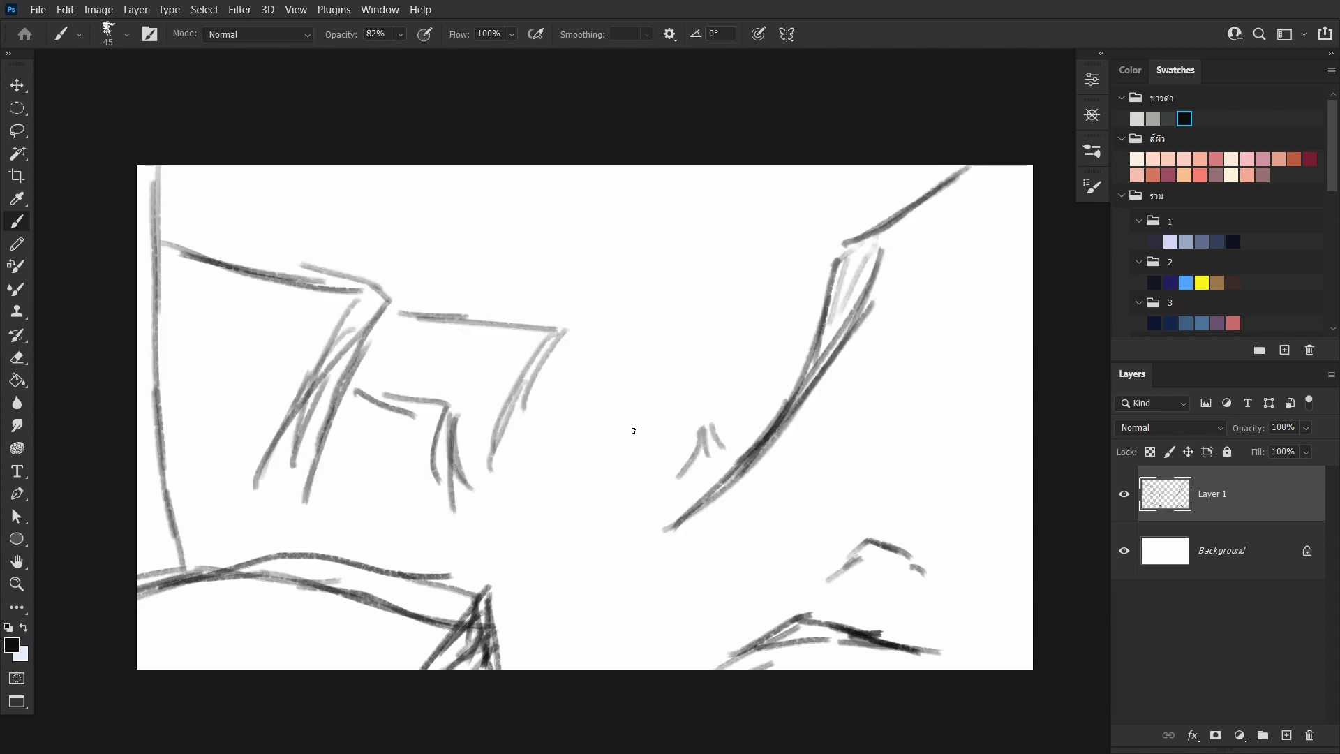
{"action": "left_click_drag", "start_coordinate": [541, 363], "coordinate": [594, 483]}
{"action": "left_click_drag", "start_coordinate": [531, 409], "coordinate": [565, 483]}
Strengthen the hollow's edge, add its right ledge, and sketch rocks along the bottom
{"action": "left_click_drag", "start_coordinate": [719, 346], "coordinate": [580, 478]}
{"action": "left_click_drag", "start_coordinate": [722, 349], "coordinate": [796, 360]}
{"action": "left_click_drag", "start_coordinate": [715, 337], "coordinate": [813, 317]}
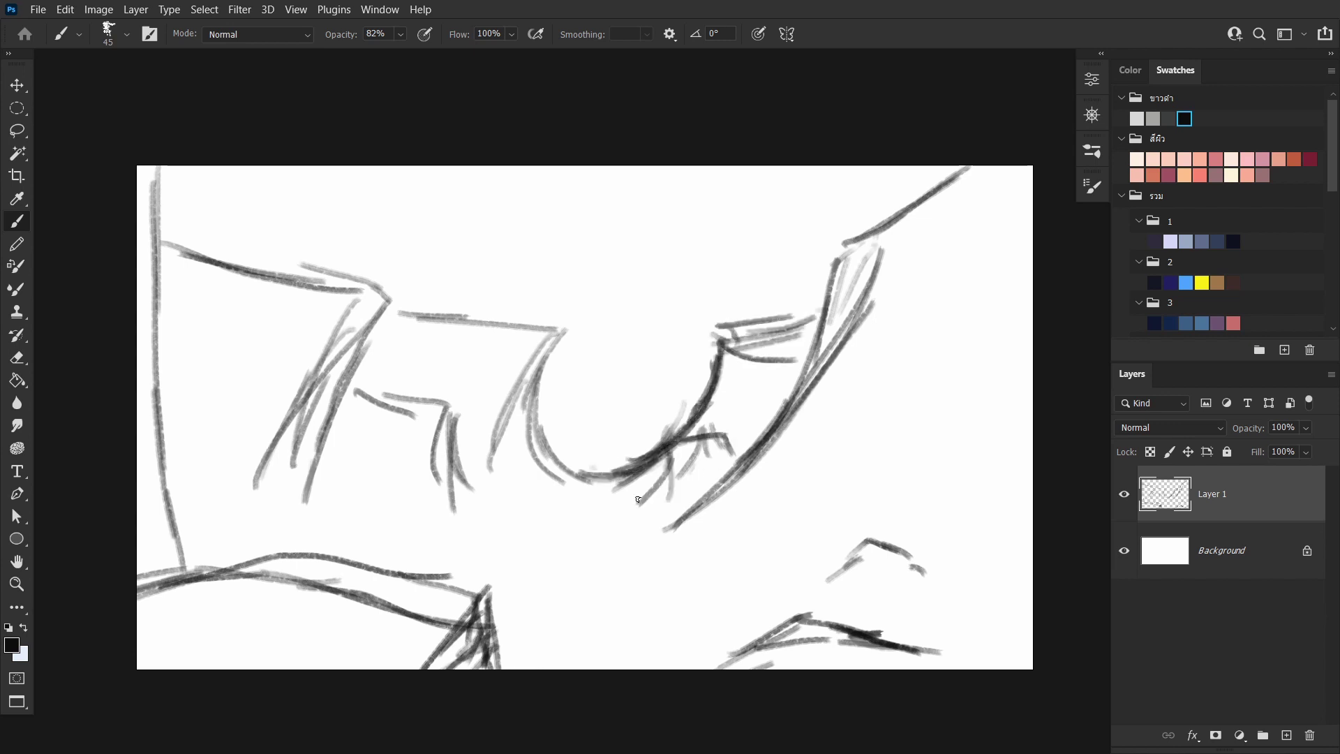
{"action": "left_click_drag", "start_coordinate": [743, 653], "coordinate": [524, 663]}
{"action": "left_click_drag", "start_coordinate": [677, 653], "coordinate": [527, 660]}
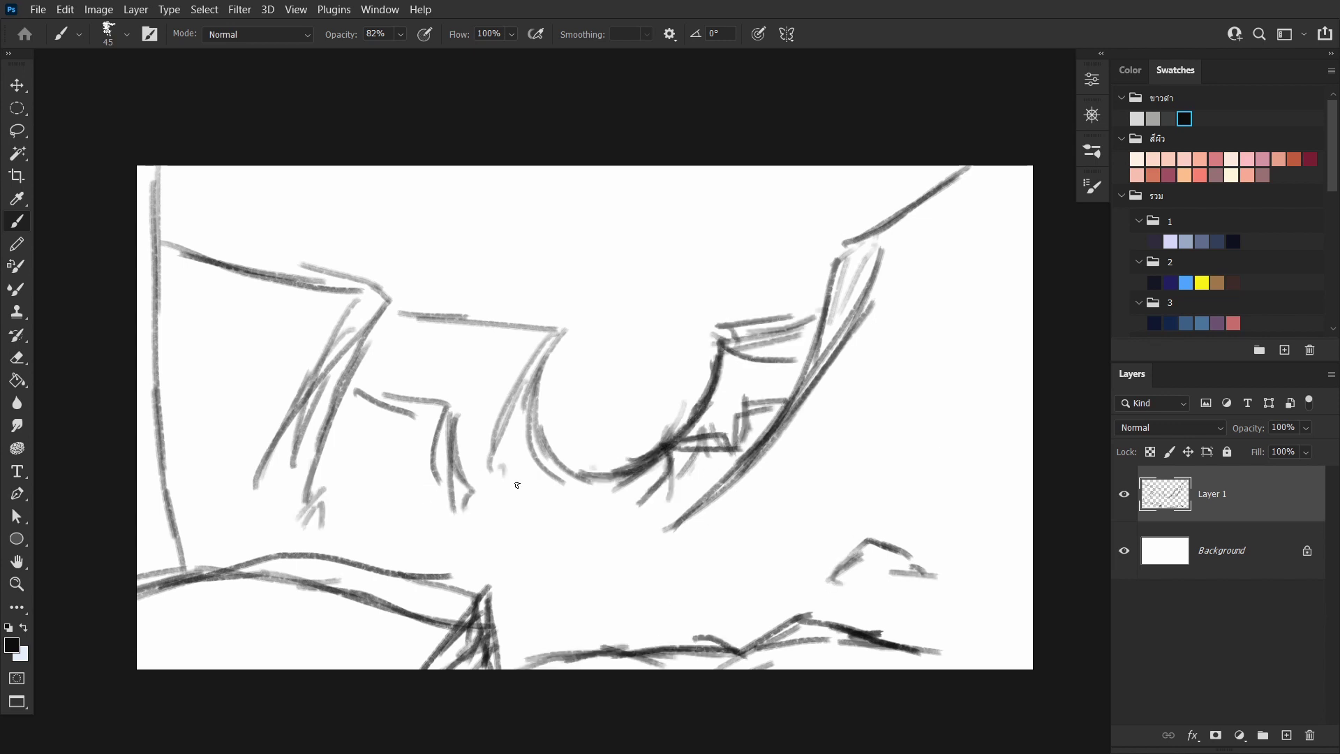
On new Layer 2, paint broad soft light-lavender snow over the slopes and lower right
{"action": "key", "text": "ctrl+shift+alt+n"}
{"action": "scroll", "coordinate": [1306, 242], "scroll_direction": "down", "scroll_amount": 3}
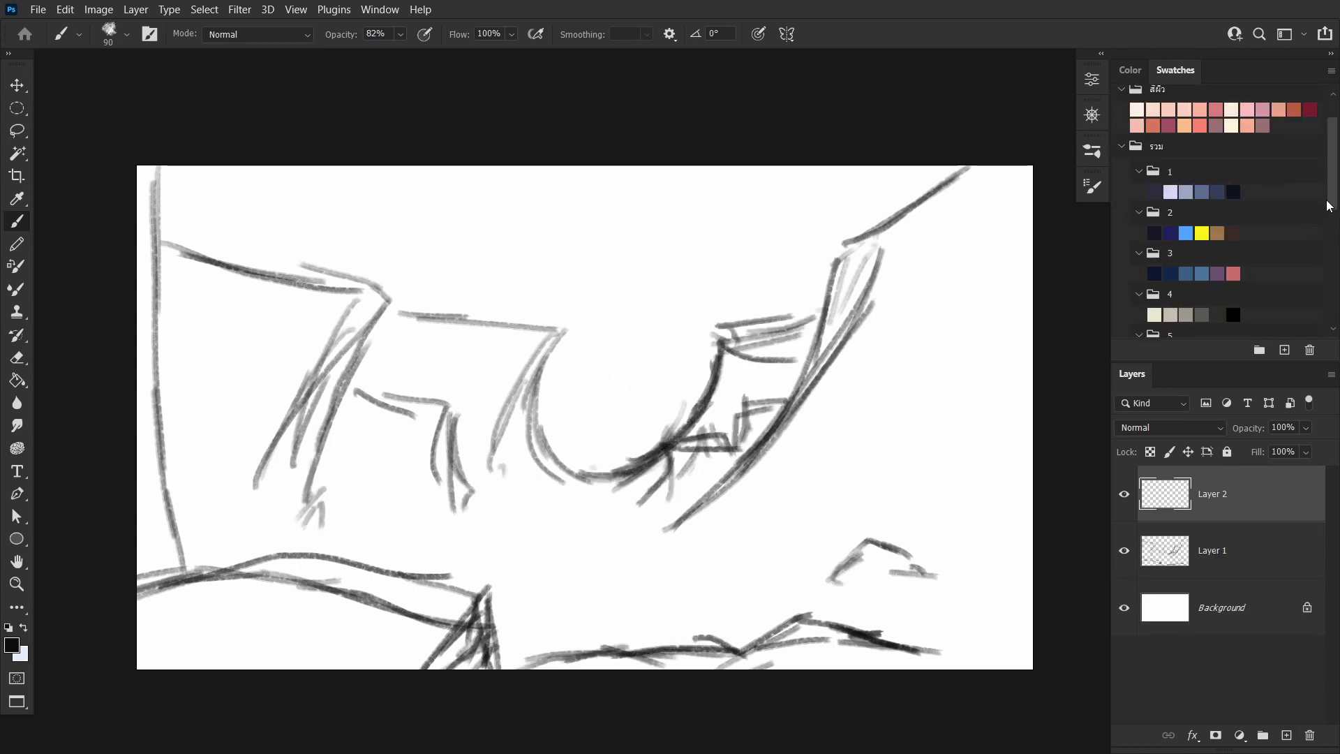
{"action": "scroll", "coordinate": [1313, 288], "scroll_direction": "down", "scroll_amount": 2}
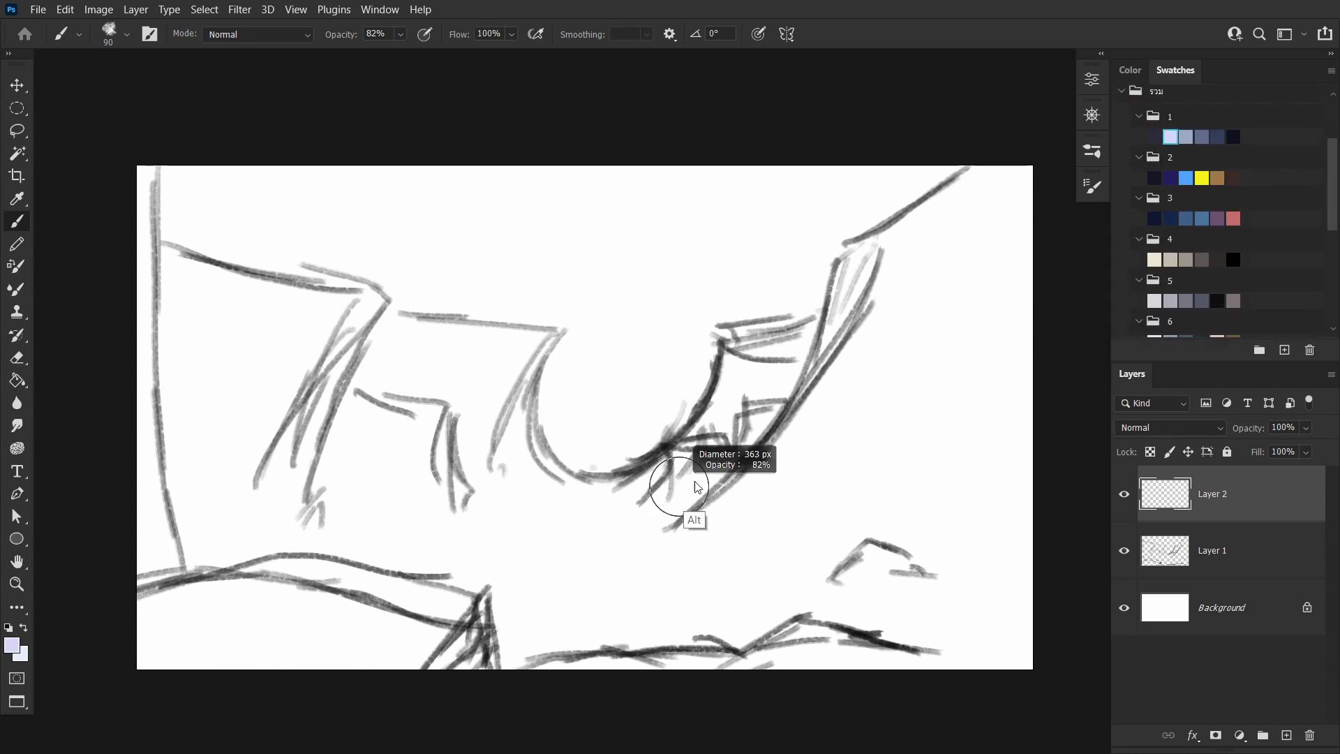
{"action": "mouse_move", "coordinate": [681, 544]}
{"action": "left_mouse_down"}
{"action": "mouse_move", "coordinate": [847, 291]}
{"action": "mouse_move", "coordinate": [906, 283]}
{"action": "mouse_move", "coordinate": [891, 374]}
{"action": "mouse_move", "coordinate": [807, 493]}
{"action": "left_mouse_up"}
{"action": "key", "text": "ctrl+bracketleft"}
{"action": "mouse_move", "coordinate": [898, 359]}
{"action": "left_mouse_down"}
{"action": "mouse_move", "coordinate": [736, 400]}
{"action": "mouse_move", "coordinate": [494, 374]}
{"action": "mouse_move", "coordinate": [203, 554]}
{"action": "mouse_move", "coordinate": [538, 628]}
{"action": "mouse_move", "coordinate": [254, 317]}
{"action": "left_mouse_up"}
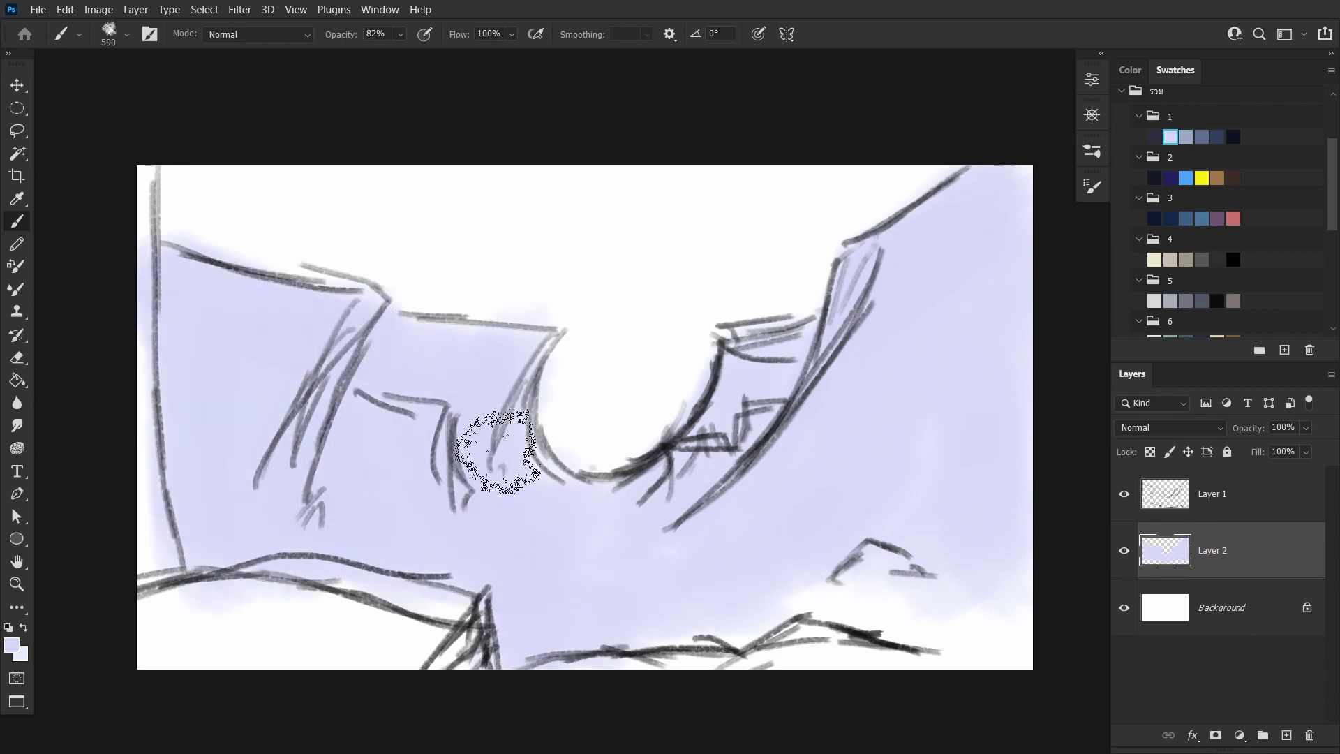
{"action": "left_click_drag", "start_coordinate": [768, 558], "coordinate": [1002, 628]}
On new Layer 3, shade the bottom band in slightly darker lavender
{"action": "key", "text": "ctrl+shift+alt+n"}
{"action": "key", "text": "F6"}
{"action": "left_click", "coordinate": [1174, 116]}
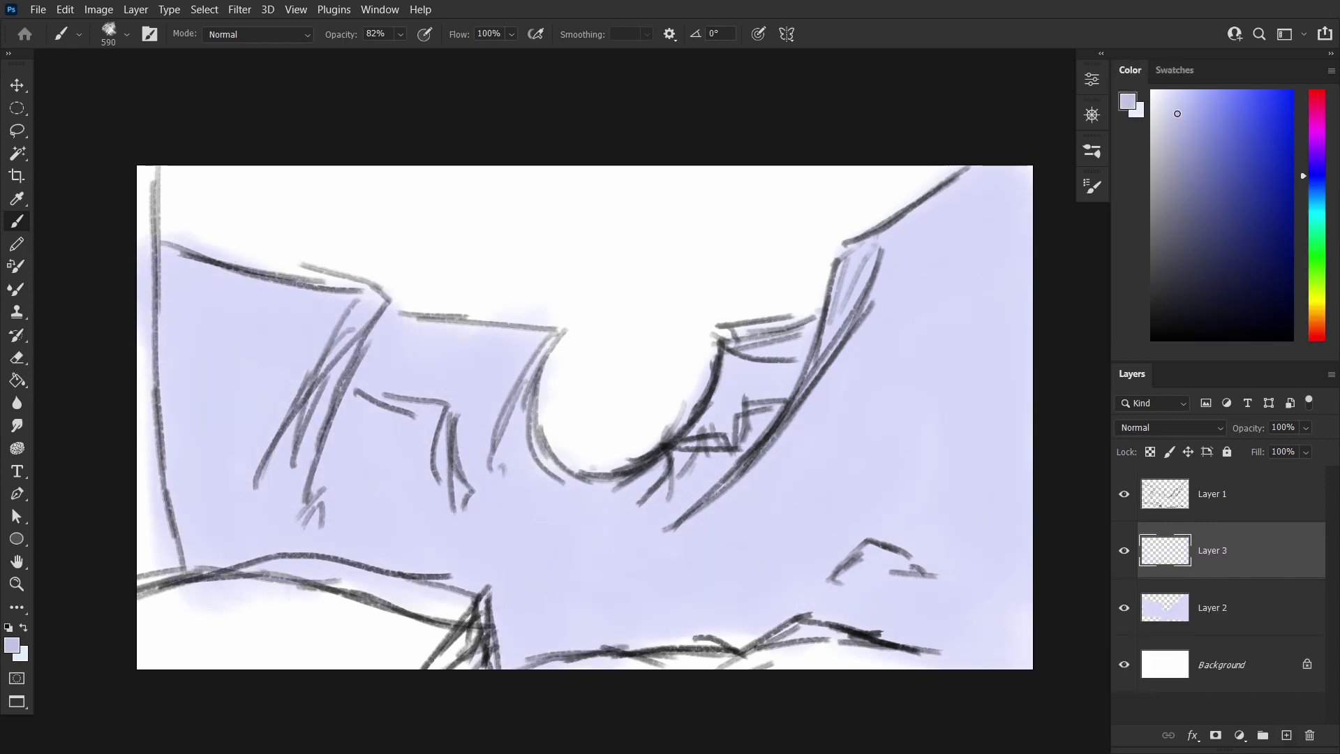
{"action": "mouse_move", "coordinate": [140, 614]}
{"action": "left_mouse_down"}
{"action": "mouse_move", "coordinate": [752, 652]}
{"action": "mouse_move", "coordinate": [822, 673]}
{"action": "mouse_move", "coordinate": [545, 633]}
{"action": "left_mouse_up"}
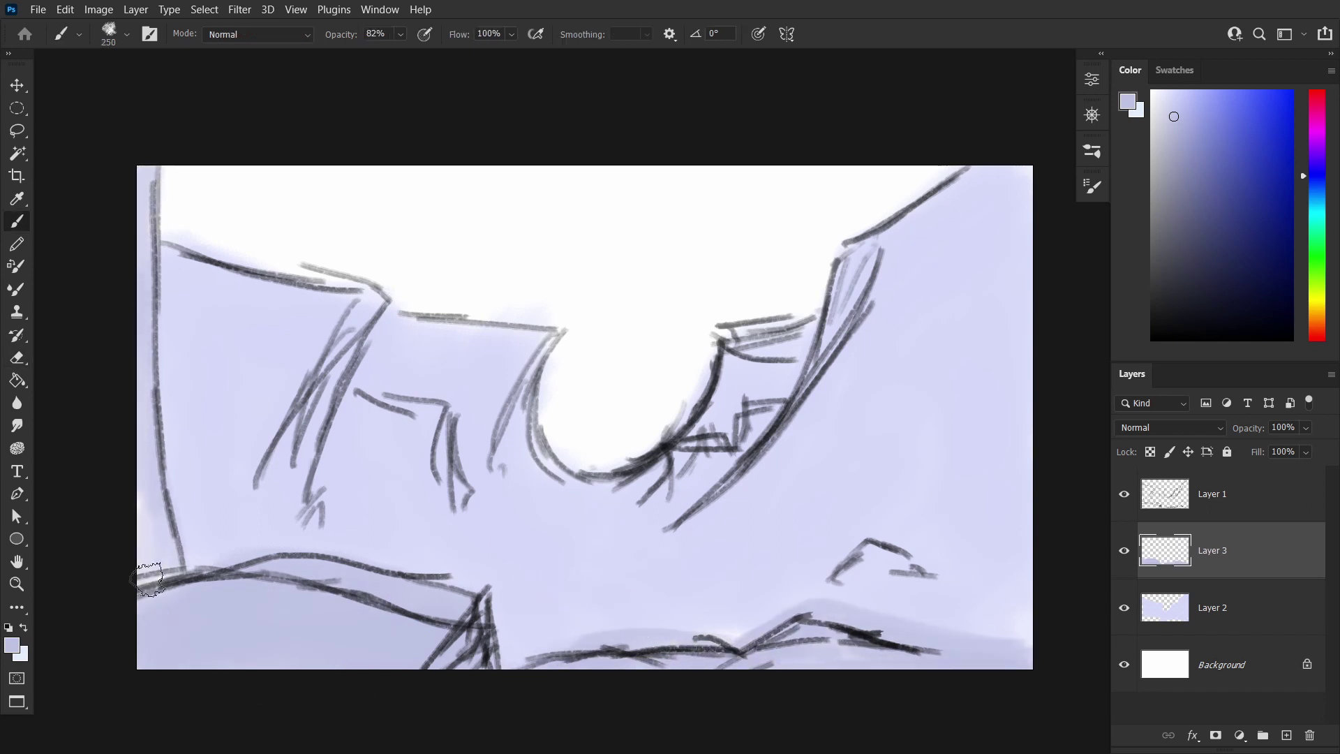
{"action": "key", "text": "alt+comma"}
{"action": "left_click", "coordinate": [1175, 70]}
Fill the Background sky with misty green using the Paint Bucket
{"action": "key", "text": "g"}
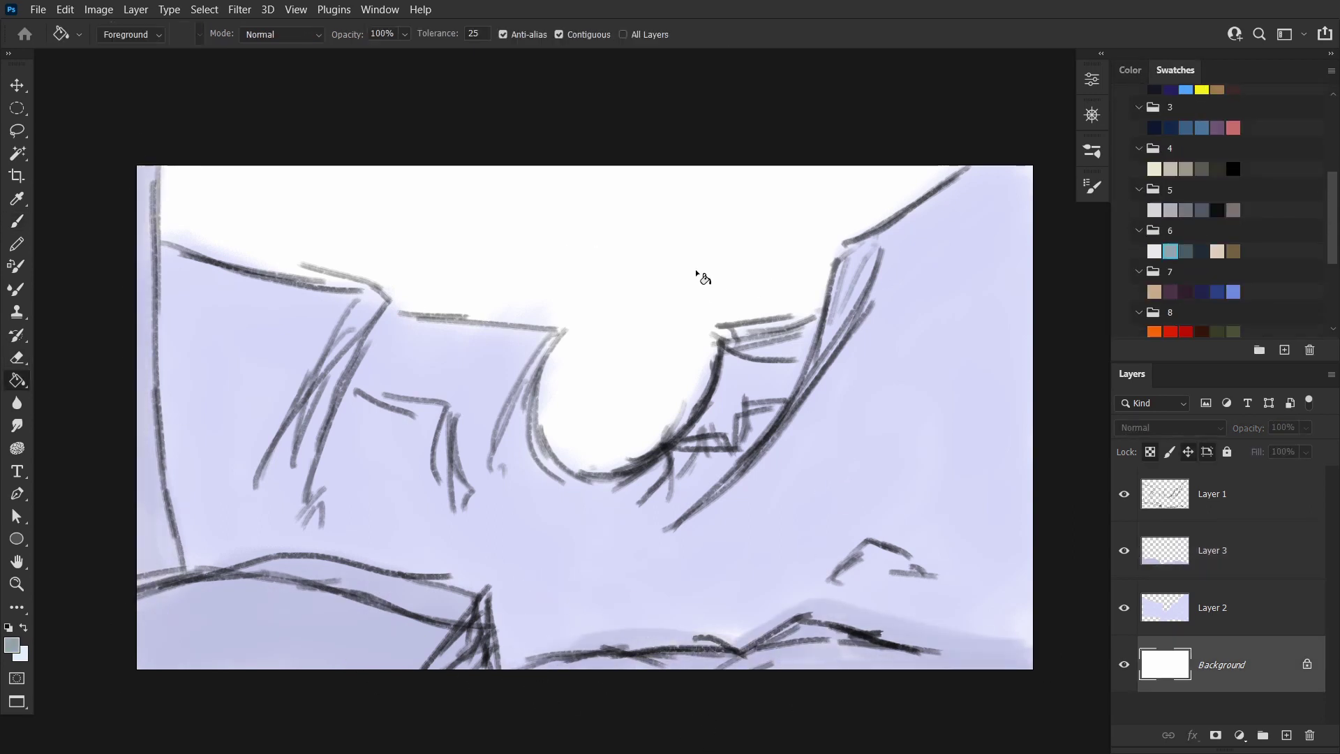
{"action": "left_click", "coordinate": [697, 275]}
{"action": "key", "text": "F6"}
{"action": "key", "text": "alt+BackSpace"}
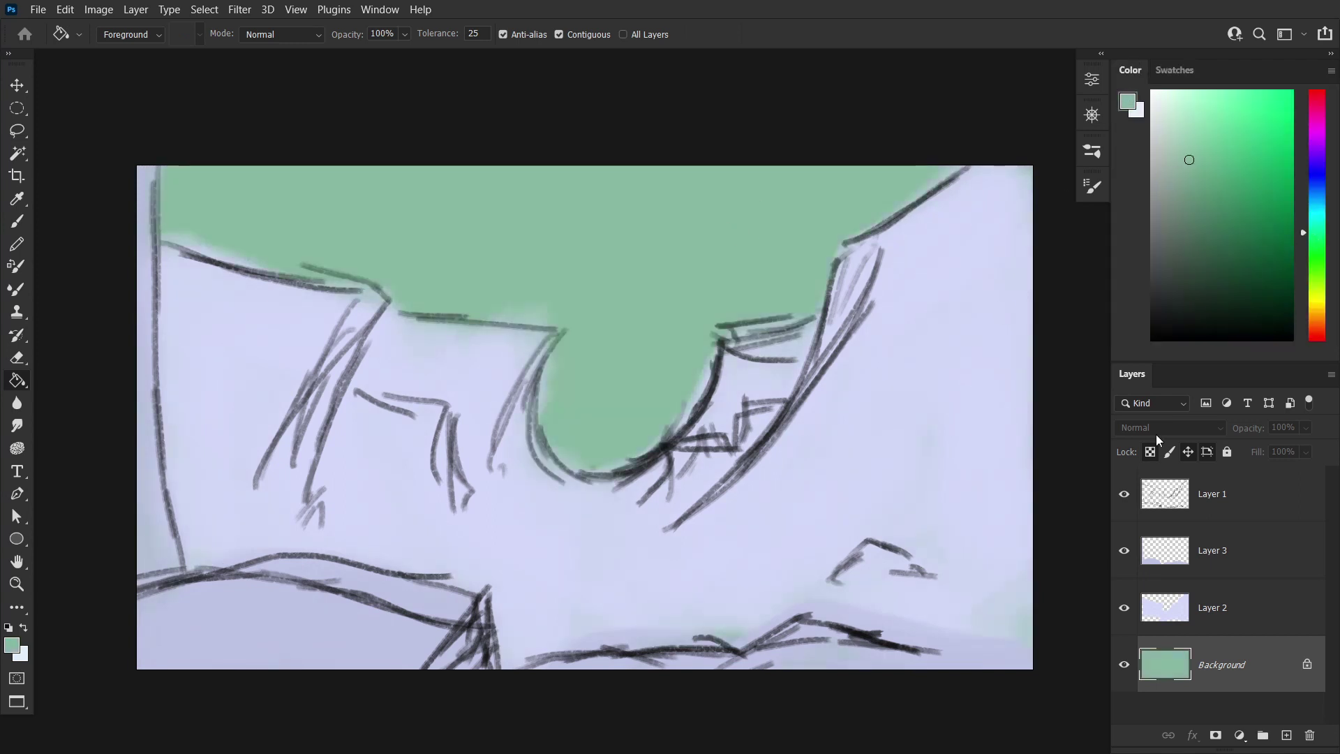
On a new layer, paint dark brown trunks down from the top left of the sky
{"action": "left_click", "coordinate": [1286, 735]}
{"action": "left_click_drag", "start_coordinate": [1317, 233], "coordinate": [1317, 319]}
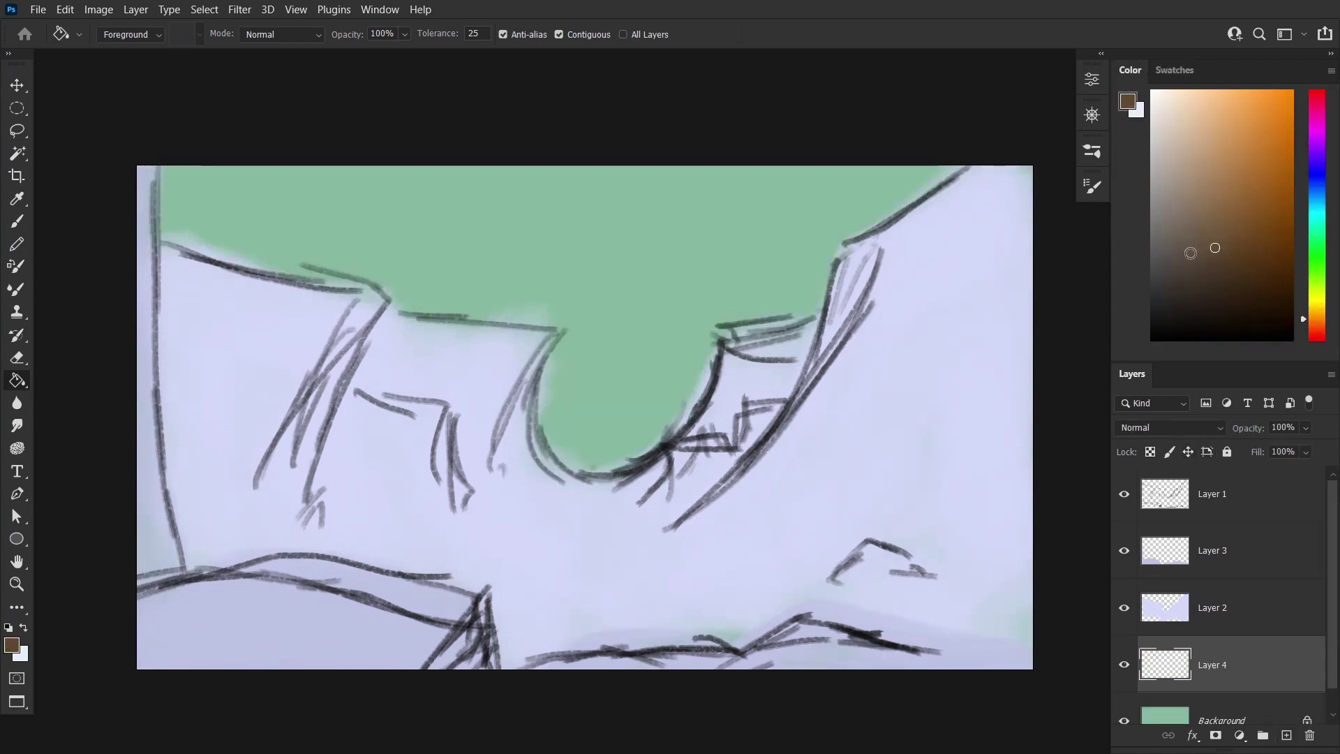
{"action": "left_click", "coordinate": [1181, 278]}
{"action": "key", "text": "b"}
{"action": "key", "text": "bracketleft"}
{"action": "key", "text": "bracketleft"}
{"action": "key", "text": "bracketleft"}
{"action": "left_click_drag", "start_coordinate": [323, 168], "coordinate": [306, 283]}
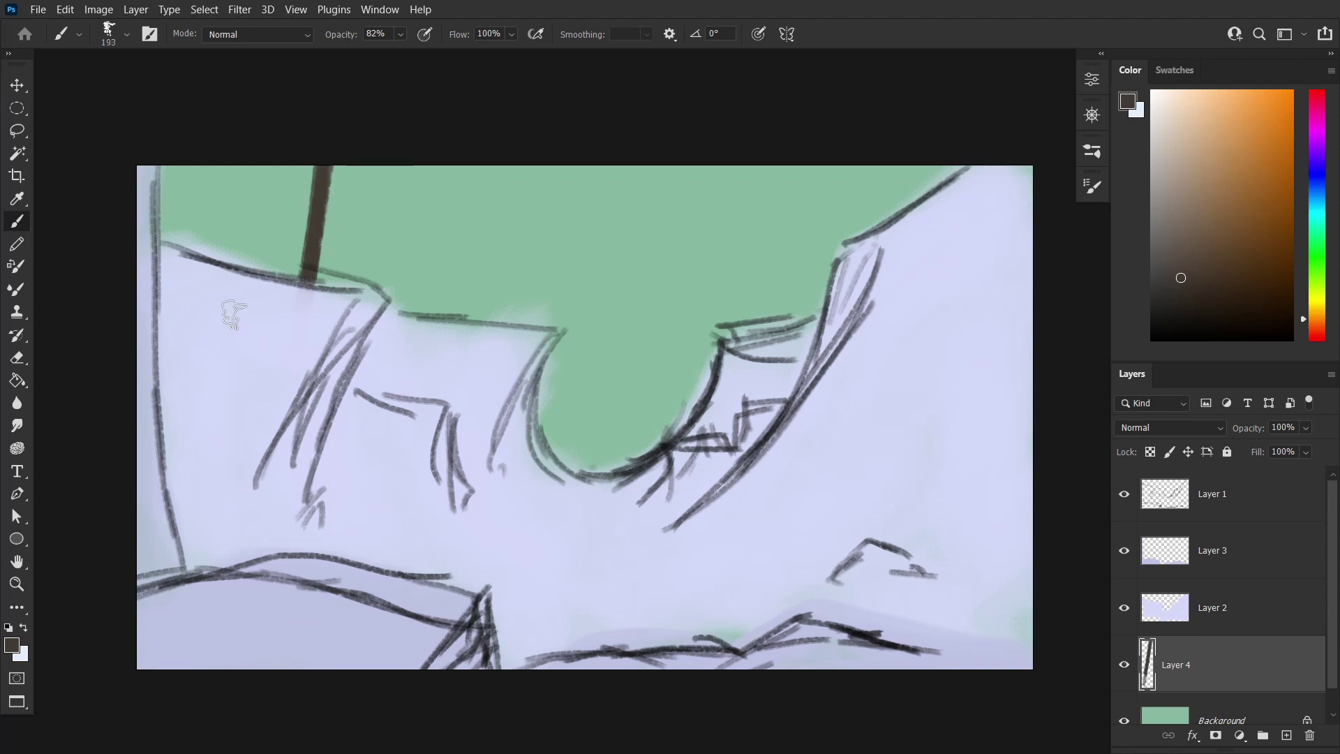
{"action": "left_click_drag", "start_coordinate": [259, 167], "coordinate": [236, 269]}
{"action": "mouse_move", "coordinate": [325, 167]}
{"action": "left_mouse_down"}
{"action": "mouse_move", "coordinate": [299, 264]}
{"action": "mouse_move", "coordinate": [350, 156]}
{"action": "mouse_move", "coordinate": [339, 194]}
{"action": "left_mouse_up"}
{"action": "key", "text": "e"}
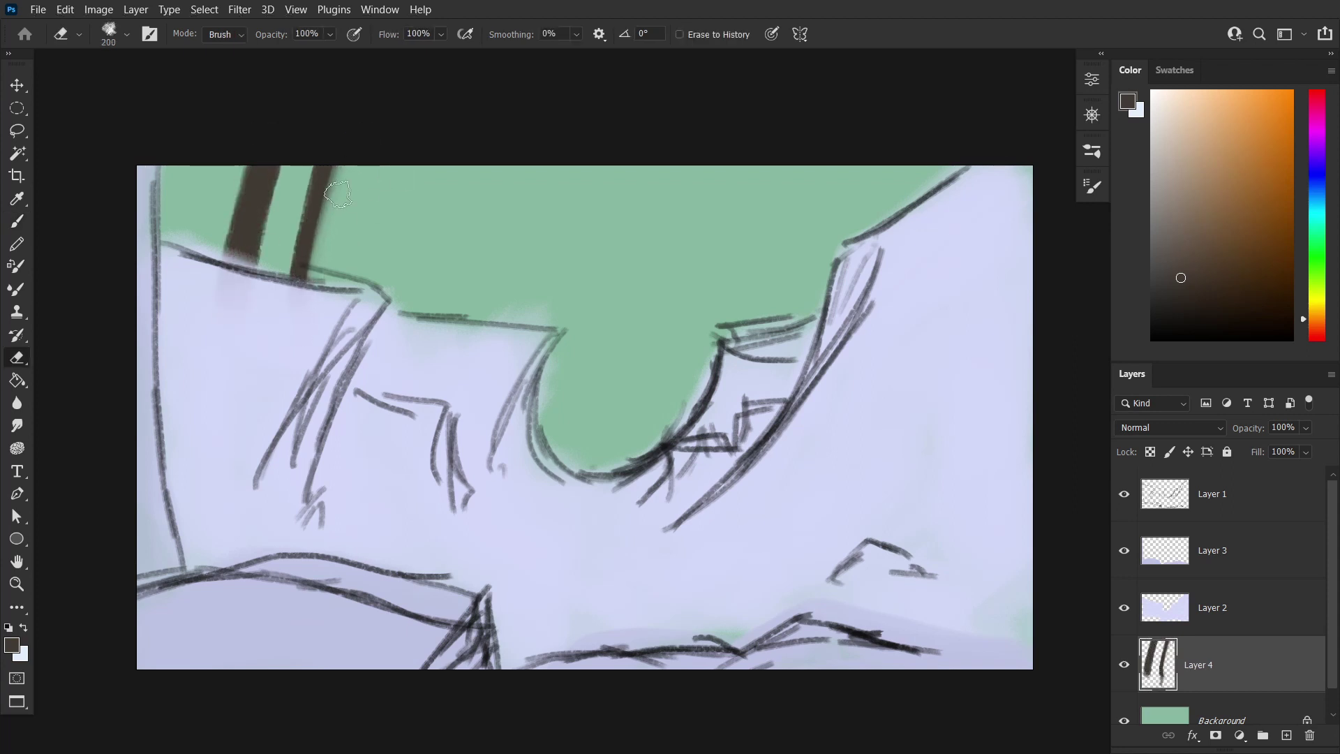
{"action": "key", "text": "b"}
{"action": "left_click_drag", "start_coordinate": [191, 167], "coordinate": [170, 237]}
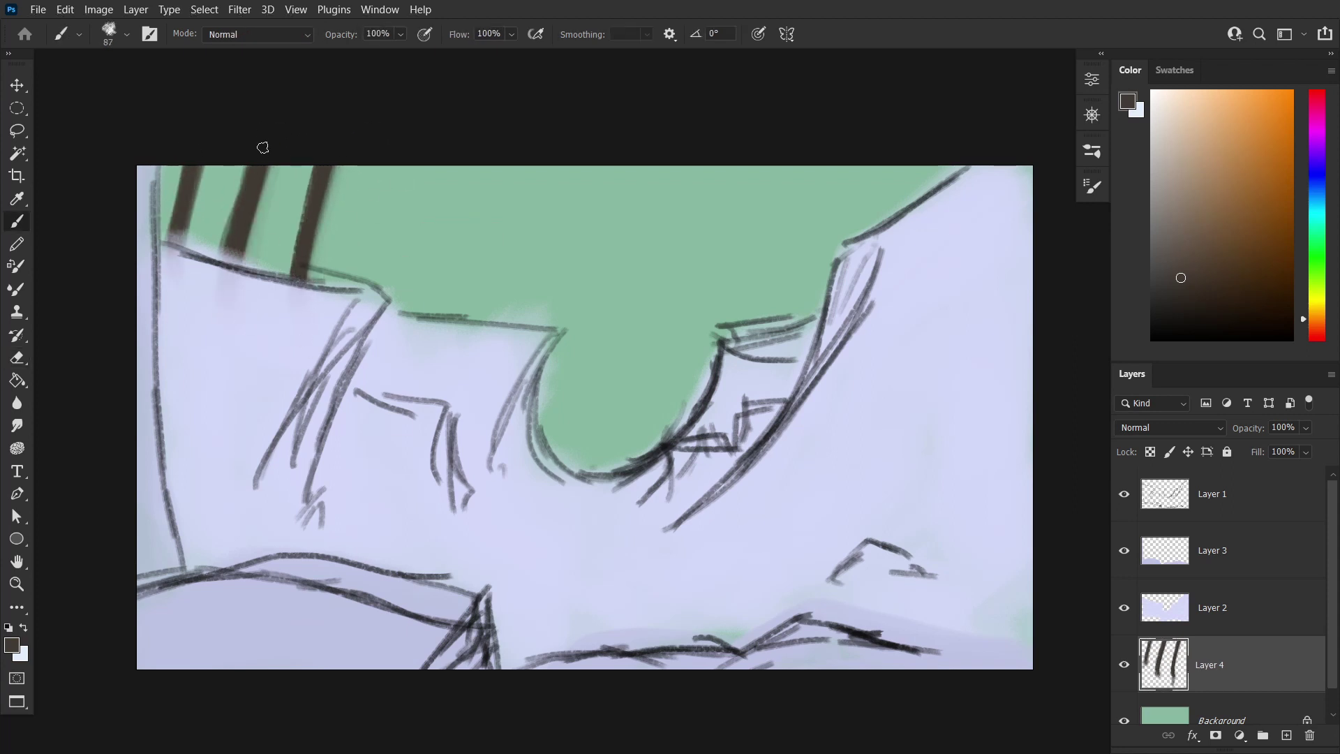
With a larger brush, add dark brown trunks at centre-left and across the right side
{"action": "key", "text": "bracketright"}
{"action": "key", "text": "bracketright"}
{"action": "key", "text": "bracketright"}
{"action": "left_click_drag", "start_coordinate": [448, 164], "coordinate": [417, 311]}
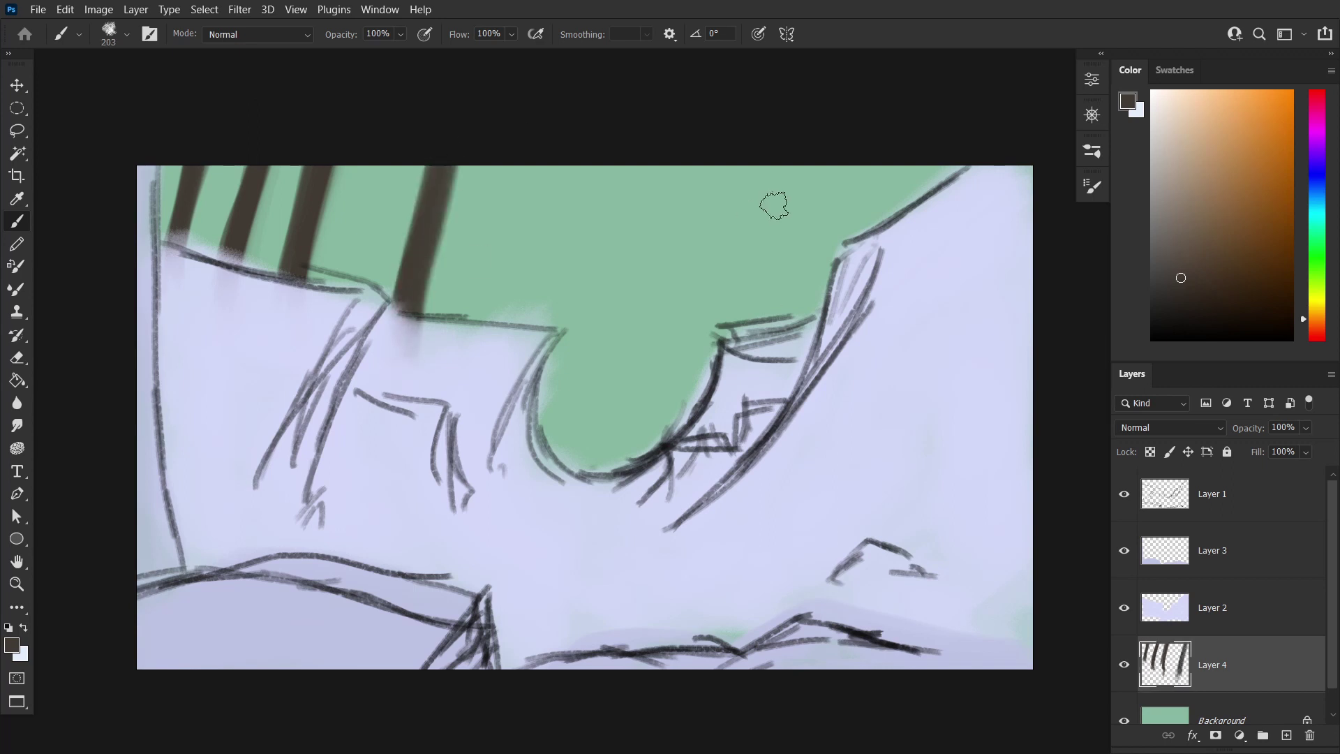
{"action": "left_click_drag", "start_coordinate": [796, 160], "coordinate": [803, 314]}
{"action": "left_click_drag", "start_coordinate": [865, 156], "coordinate": [865, 237]}
{"action": "left_click_drag", "start_coordinate": [918, 148], "coordinate": [923, 202]}
{"action": "key", "text": "bracketleft"}
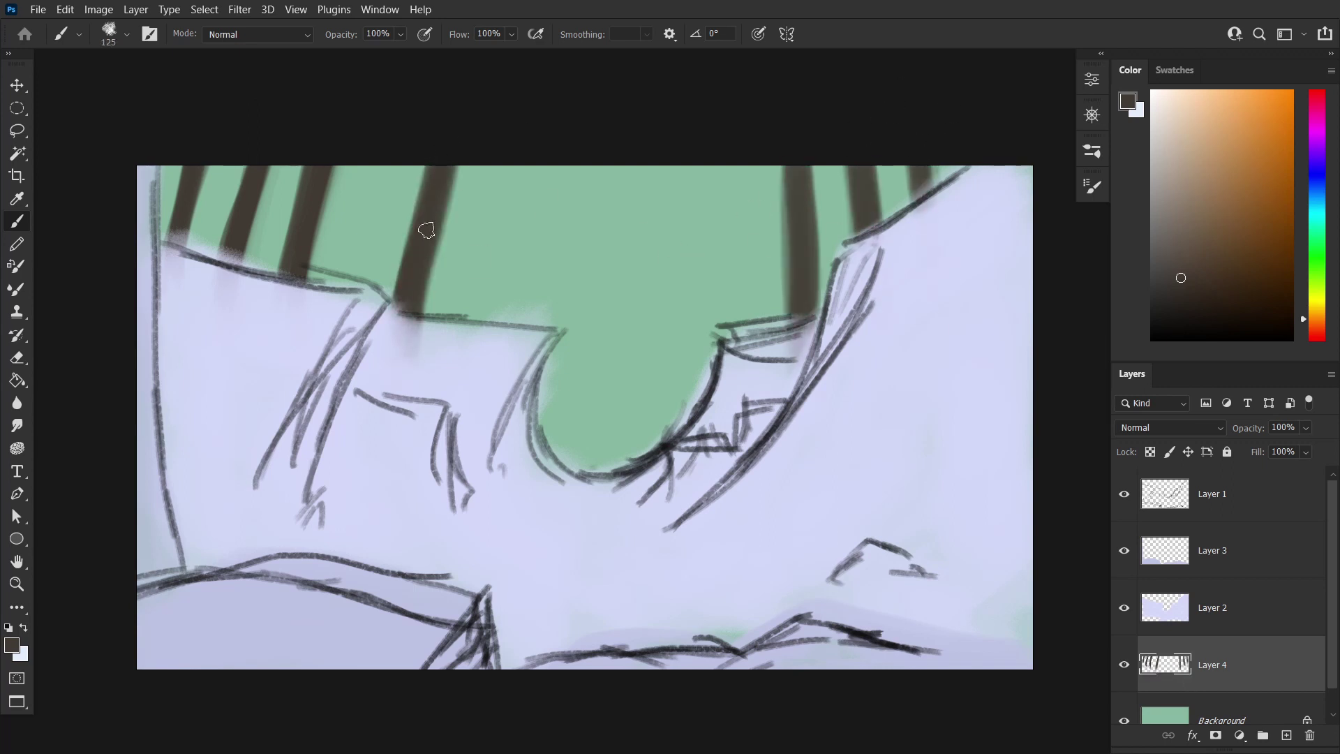
On a new layer above the Background, paint lighter brown distant trunks in the centre
{"action": "left_click", "coordinate": [1221, 717]}
{"action": "left_click", "coordinate": [1286, 735]}
{"action": "left_click", "coordinate": [1180, 253]}
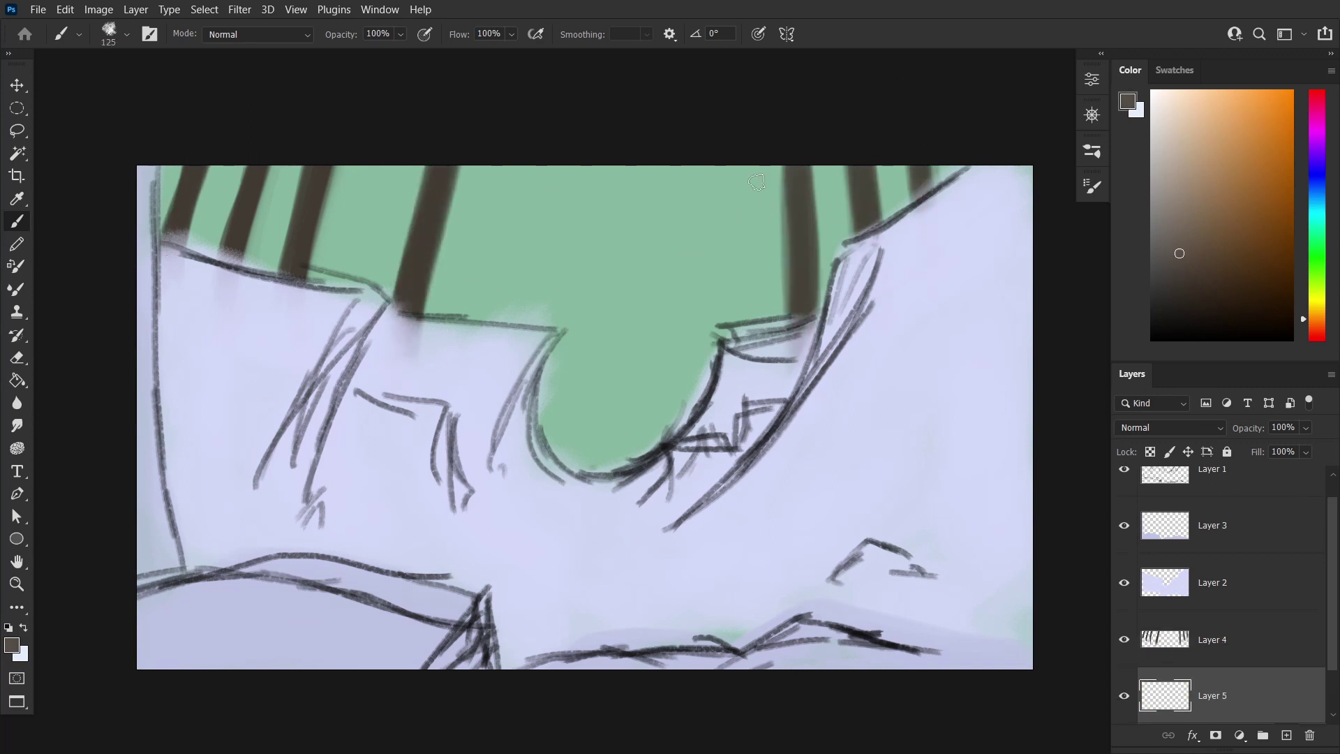
{"action": "key", "text": "bracketleft"}
{"action": "key", "text": "bracketleft"}
{"action": "left_click_drag", "start_coordinate": [741, 161], "coordinate": [757, 360]}
{"action": "left_click_drag", "start_coordinate": [671, 161], "coordinate": [698, 411]}
Add more lighter brown distant trunks across the left, centre and upper right
{"action": "left_click_drag", "start_coordinate": [384, 161], "coordinate": [349, 293]}
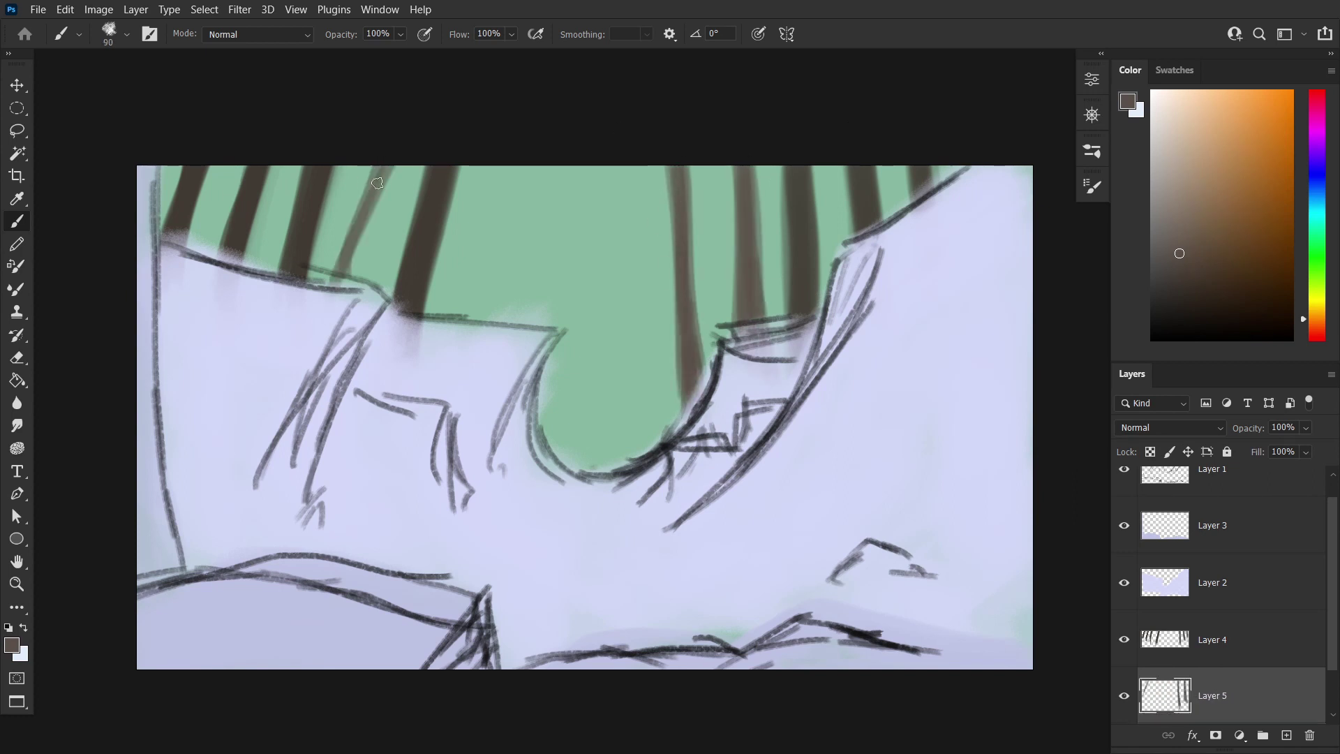
{"action": "left_click_drag", "start_coordinate": [283, 164], "coordinate": [264, 272]}
{"action": "left_click_drag", "start_coordinate": [565, 167], "coordinate": [511, 328]}
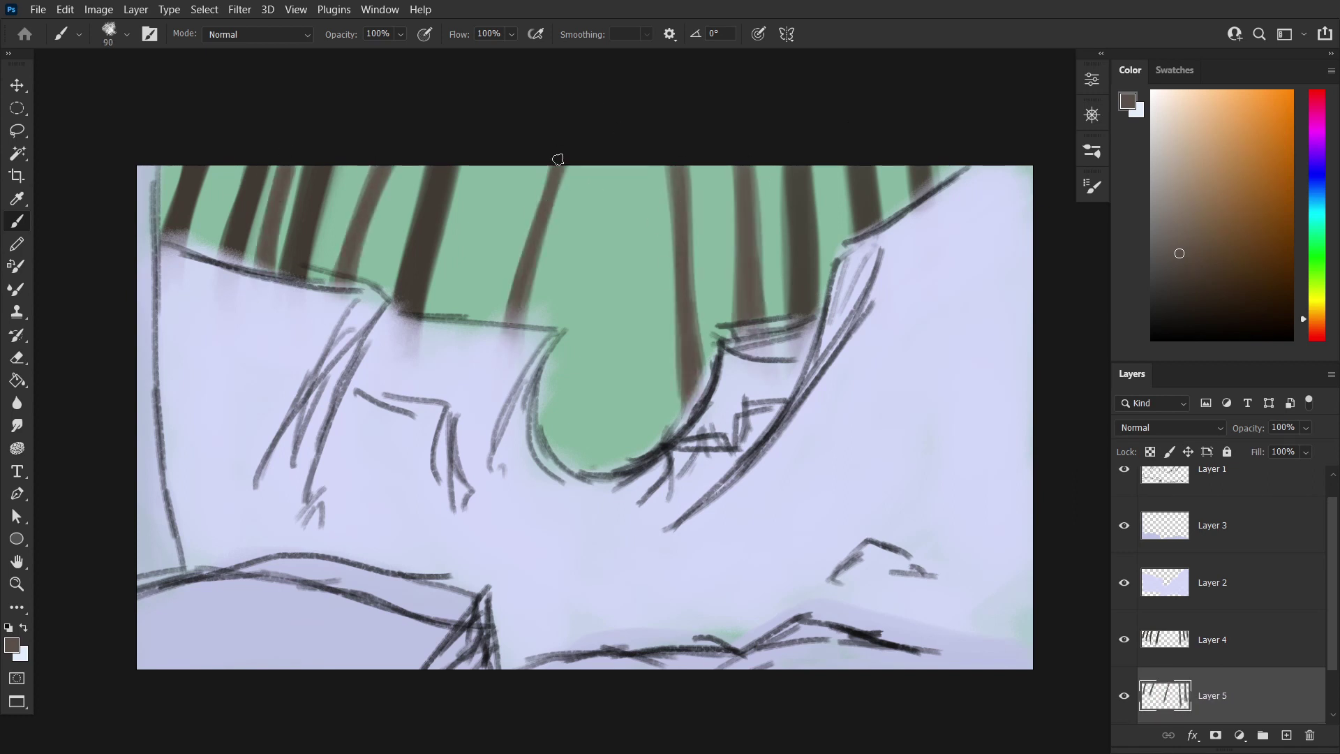
{"action": "left_click_drag", "start_coordinate": [669, 166], "coordinate": [677, 422]}
{"action": "left_click_drag", "start_coordinate": [831, 166], "coordinate": [821, 311]}
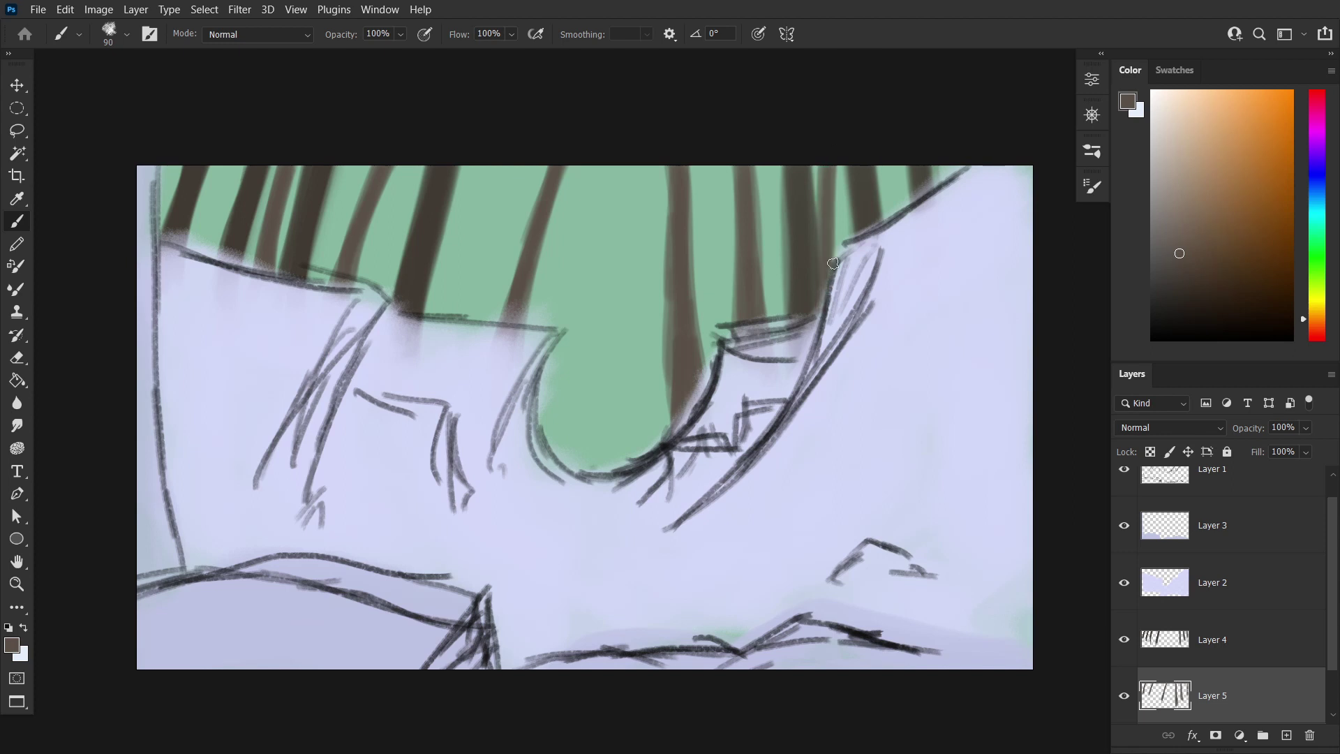
{"action": "left_click_drag", "start_coordinate": [227, 167], "coordinate": [208, 259]}
{"action": "left_click_drag", "start_coordinate": [904, 166], "coordinate": [887, 225]}
On a new layer, paint faint soft-green background trees, erasing one unwanted stroke
{"action": "left_click", "coordinate": [1287, 735]}
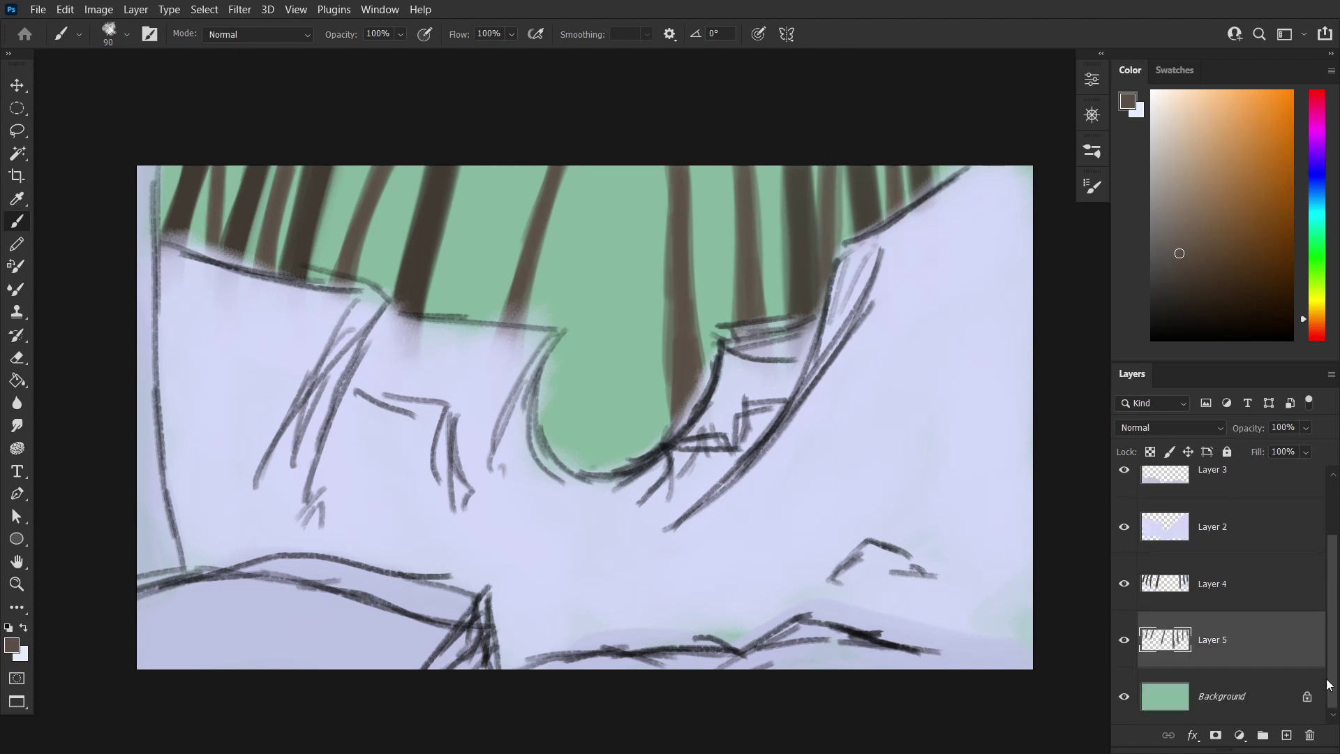
{"action": "left_click", "coordinate": [1193, 159]}
{"action": "left_click_drag", "start_coordinate": [497, 166], "coordinate": [450, 326]}
{"action": "left_click_drag", "start_coordinate": [624, 166], "coordinate": [641, 438]}
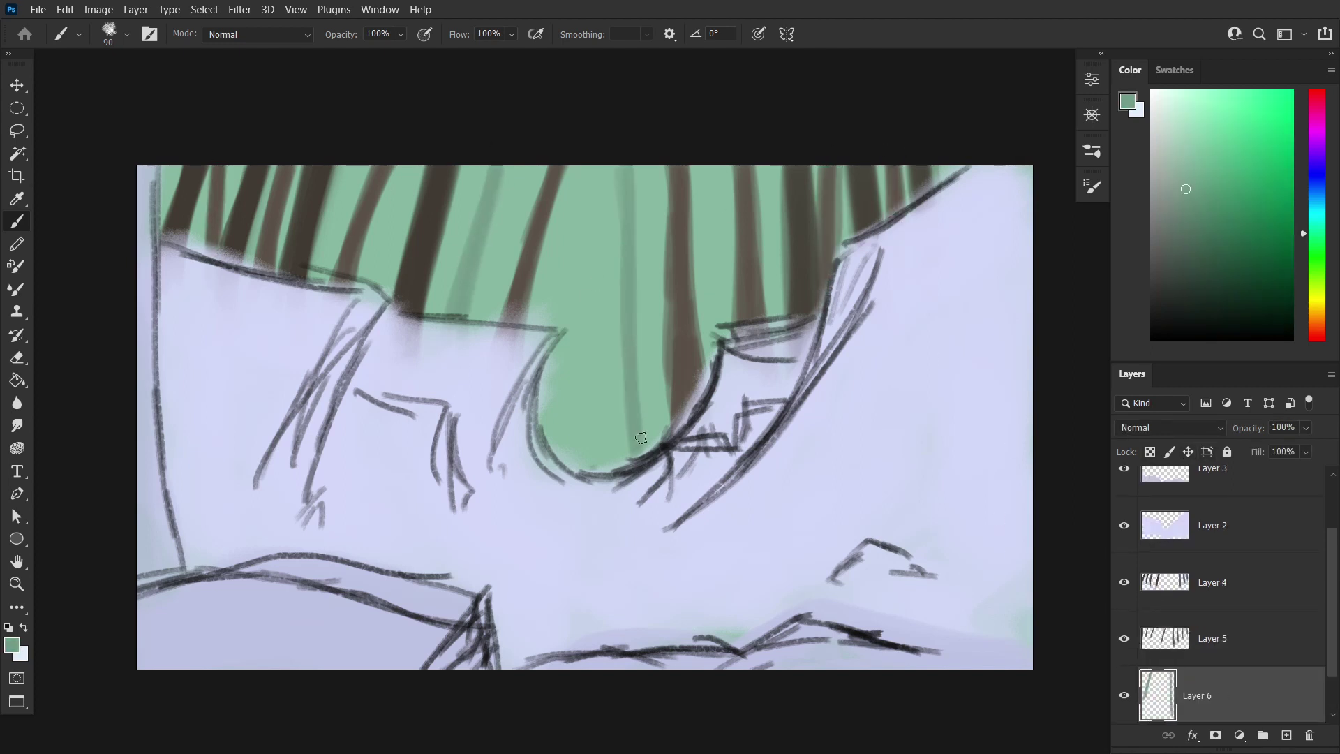
{"action": "left_click_drag", "start_coordinate": [599, 168], "coordinate": [541, 342]}
{"action": "key", "text": "e"}
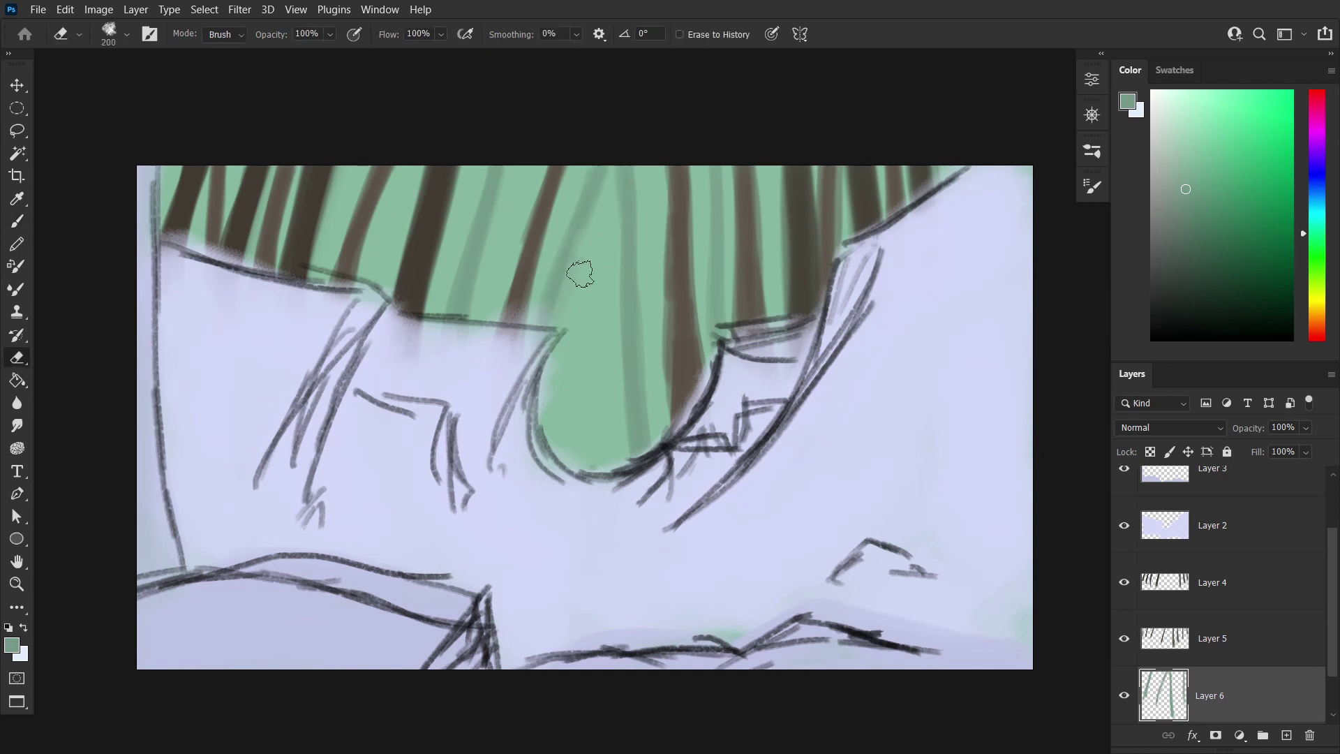
{"action": "mouse_move", "coordinate": [593, 168]}
{"action": "left_mouse_down"}
{"action": "mouse_move", "coordinate": [521, 349]}
{"action": "mouse_move", "coordinate": [534, 321]}
{"action": "left_mouse_up"}
{"action": "key", "text": "b"}
{"action": "left_click_drag", "start_coordinate": [414, 165], "coordinate": [382, 324]}
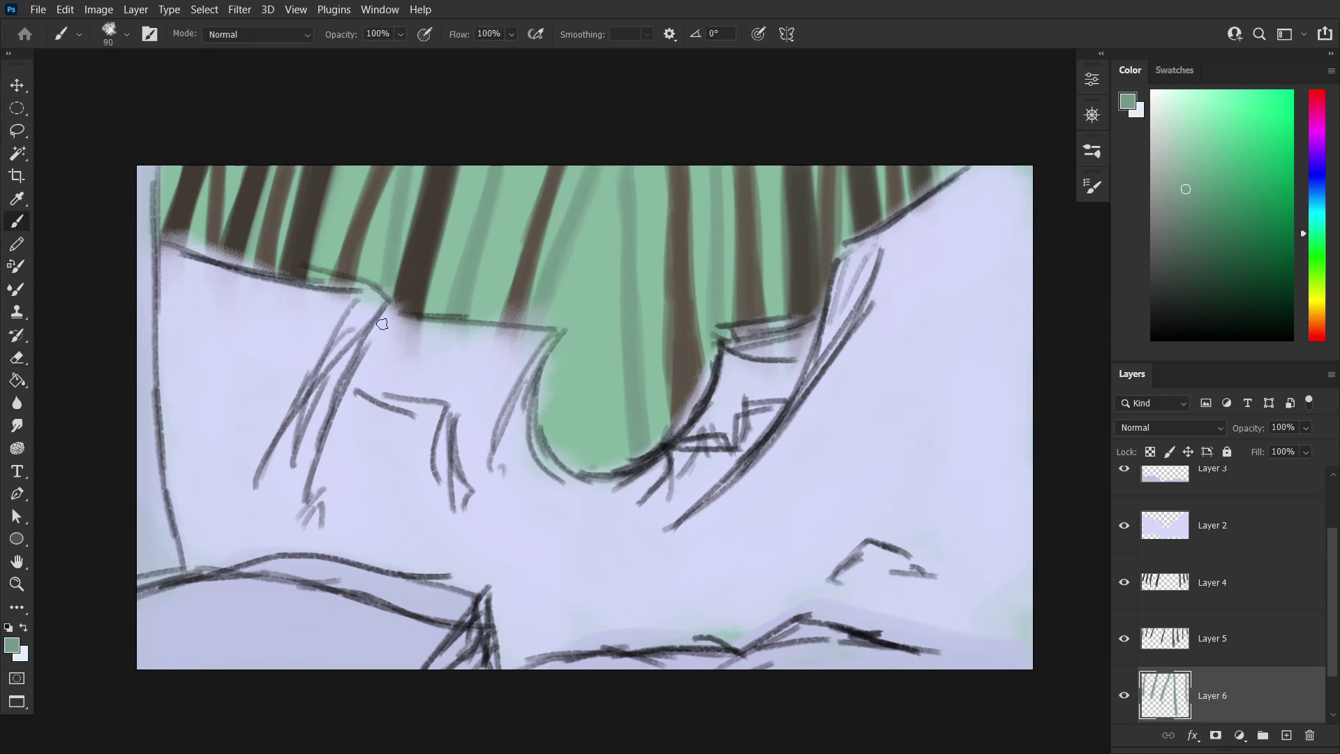
{"action": "left_click_drag", "start_coordinate": [599, 176], "coordinate": [547, 470]}
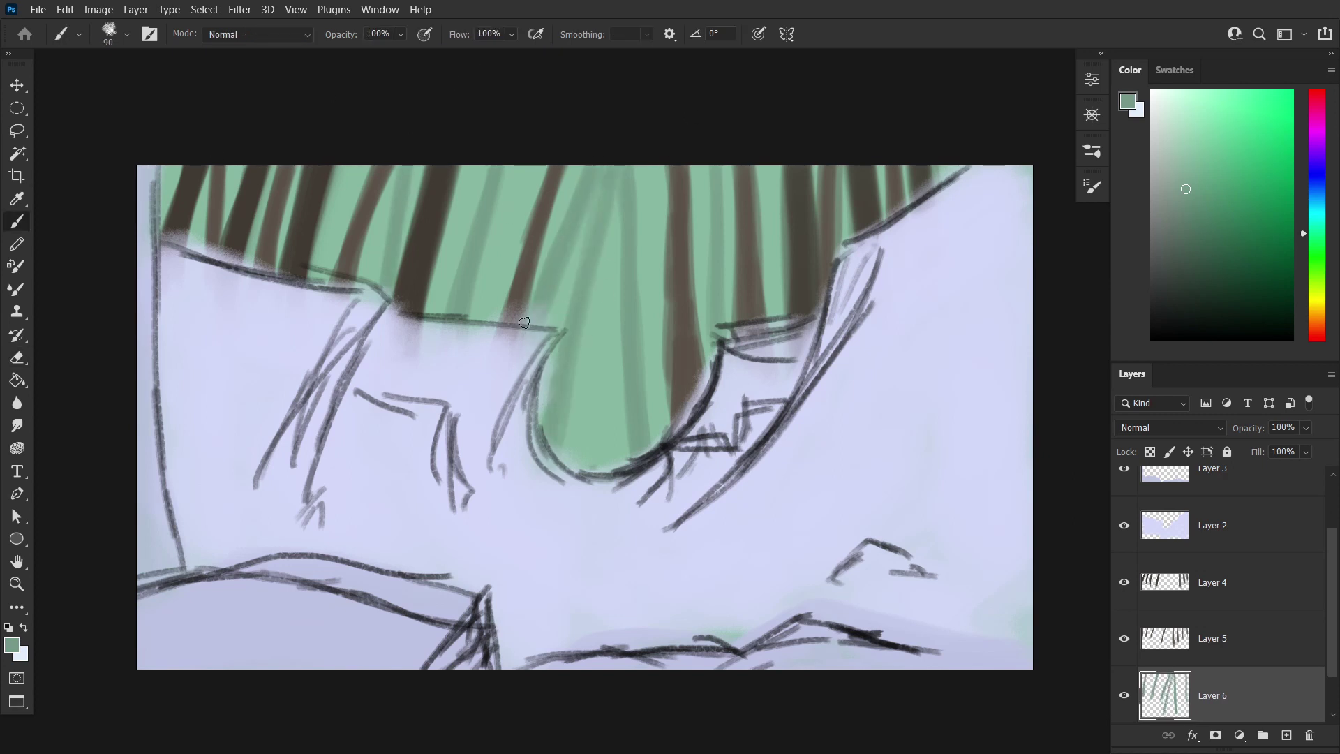
{"action": "left_click", "coordinate": [1213, 475]}
{"action": "left_click", "coordinate": [827, 341], "text": "alt"}
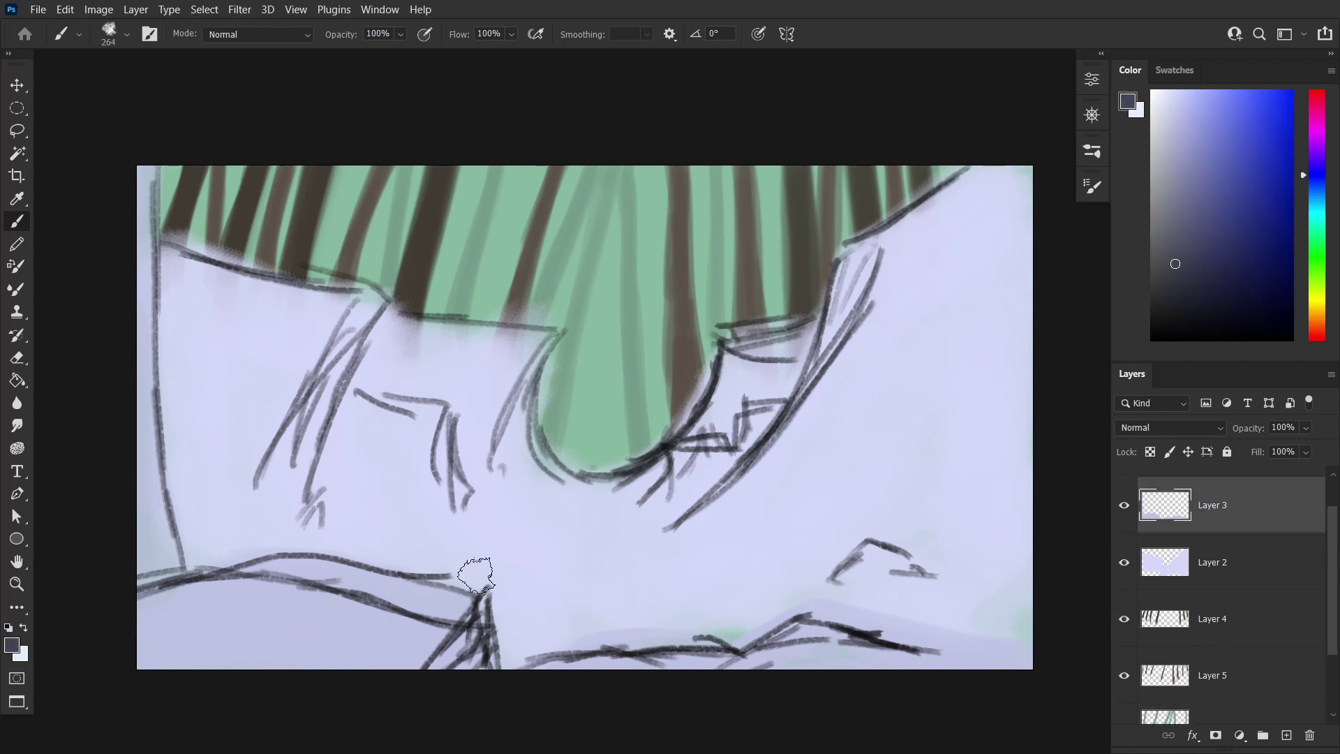
Hide the sketch layer and block in a dark grey rock at the bottom left
{"action": "mouse_move", "coordinate": [477, 573]}
{"action": "left_mouse_down"}
{"action": "mouse_move", "coordinate": [440, 673]}
{"action": "mouse_move", "coordinate": [108, 673]}
{"action": "mouse_move", "coordinate": [293, 657]}
{"action": "mouse_move", "coordinate": [166, 690]}
{"action": "mouse_move", "coordinate": [297, 605]}
{"action": "mouse_move", "coordinate": [185, 609]}
{"action": "left_mouse_up"}
{"action": "left_click", "coordinate": [1124, 493]}
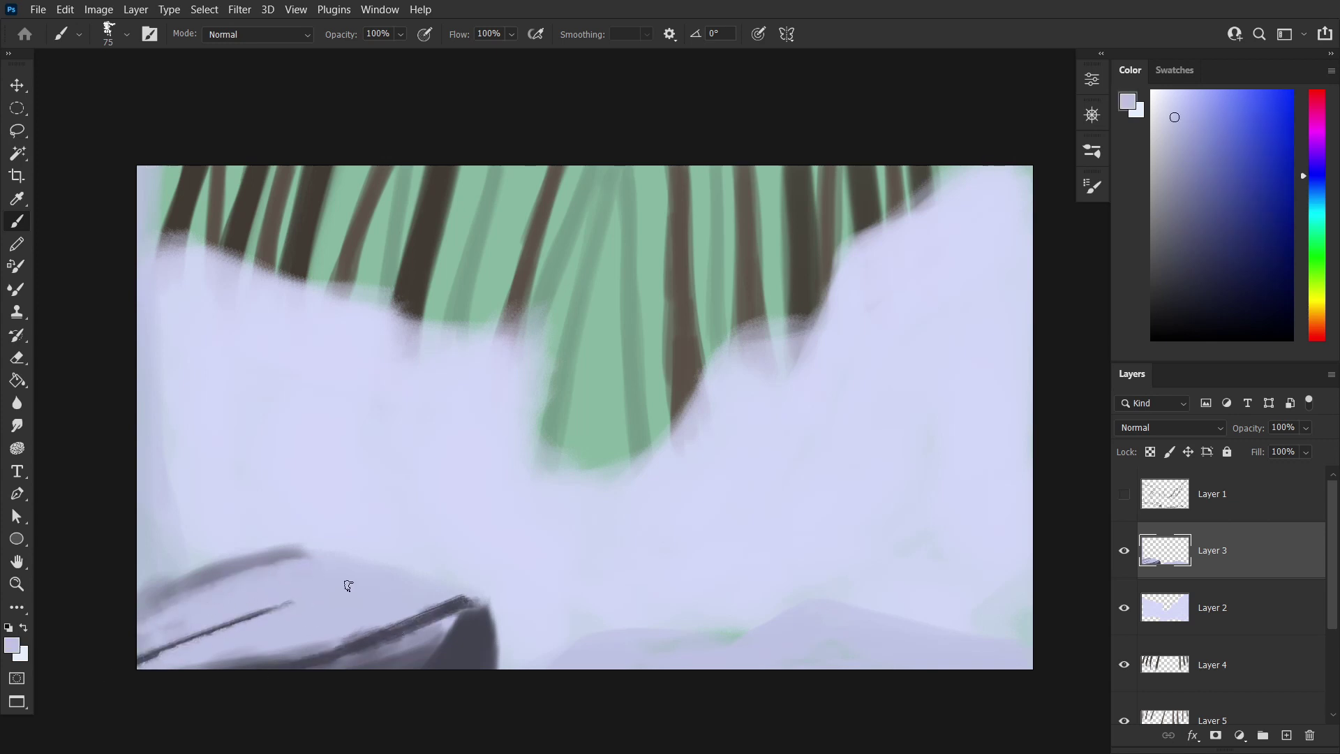
{"action": "left_click", "coordinate": [458, 609], "text": "alt"}
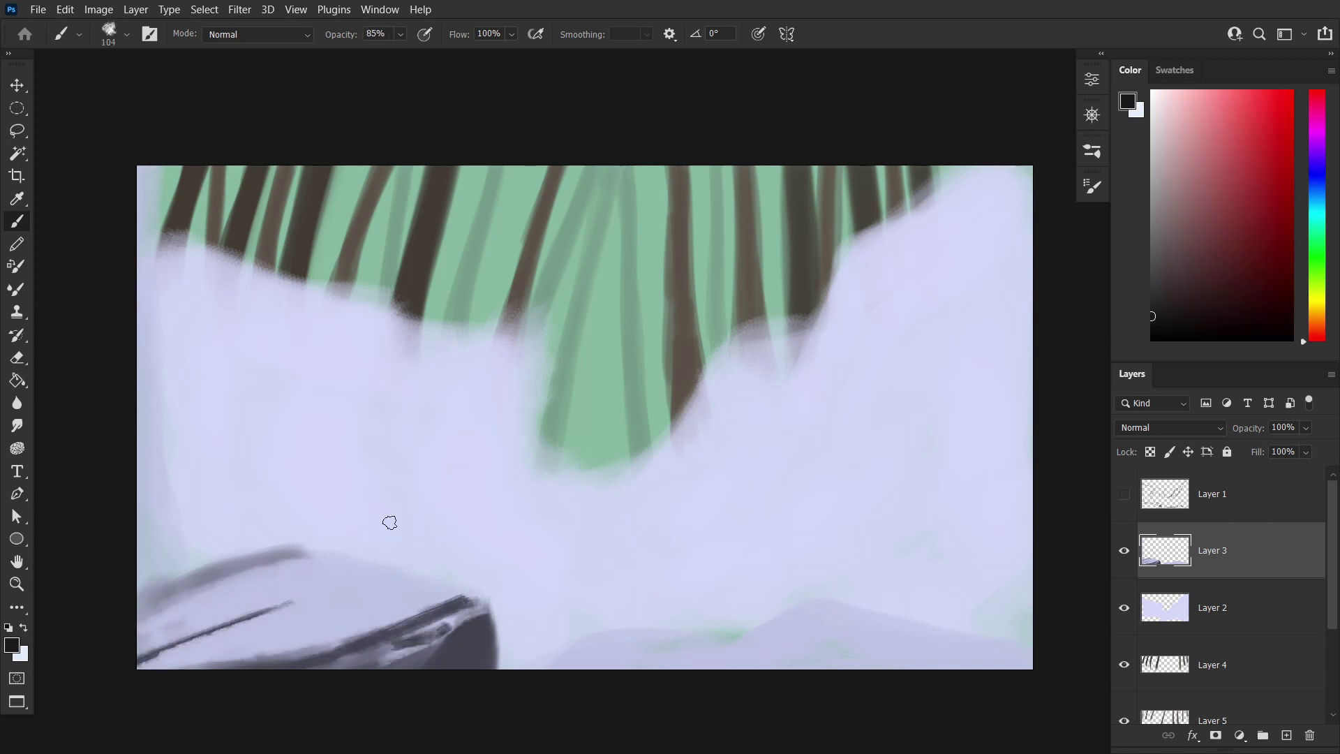
{"action": "mouse_move", "coordinate": [450, 625]}
{"action": "left_mouse_down"}
{"action": "mouse_move", "coordinate": [351, 655]}
{"action": "mouse_move", "coordinate": [239, 584]}
{"action": "left_mouse_up"}
{"action": "left_click", "coordinate": [323, 628], "text": "alt"}
{"action": "mouse_move", "coordinate": [323, 629]}
{"action": "left_mouse_down"}
{"action": "mouse_move", "coordinate": [308, 569]}
{"action": "mouse_move", "coordinate": [483, 645]}
{"action": "left_mouse_up"}
Refine the lower-left rock with sampled lavender, softening its top and bottom edges
{"action": "left_click", "coordinate": [460, 649], "text": "alt"}
{"action": "left_click", "coordinate": [351, 621], "text": "alt"}
{"action": "left_click_drag", "start_coordinate": [301, 555], "coordinate": [189, 578]}
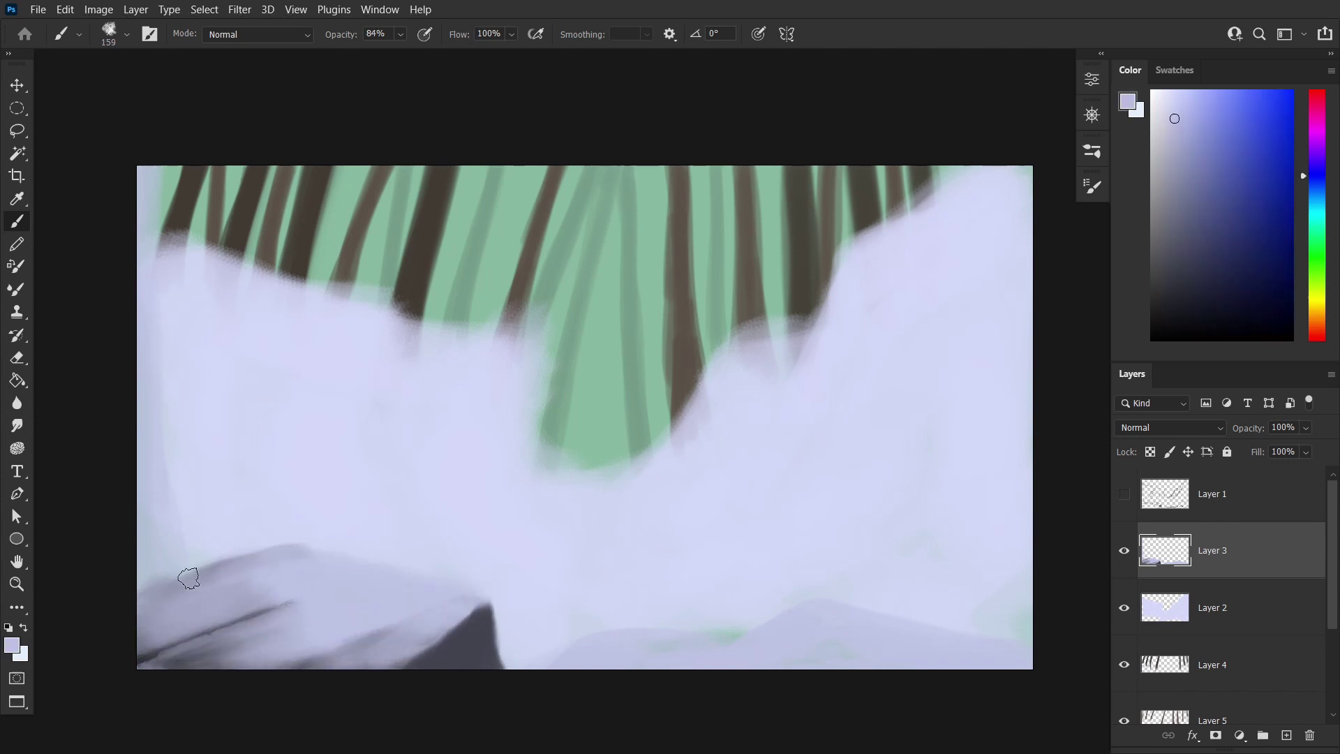
{"action": "left_click", "coordinate": [295, 575], "text": "alt"}
{"action": "left_click_drag", "start_coordinate": [174, 656], "coordinate": [298, 626]}
{"action": "left_click_drag", "start_coordinate": [400, 578], "coordinate": [346, 568]}
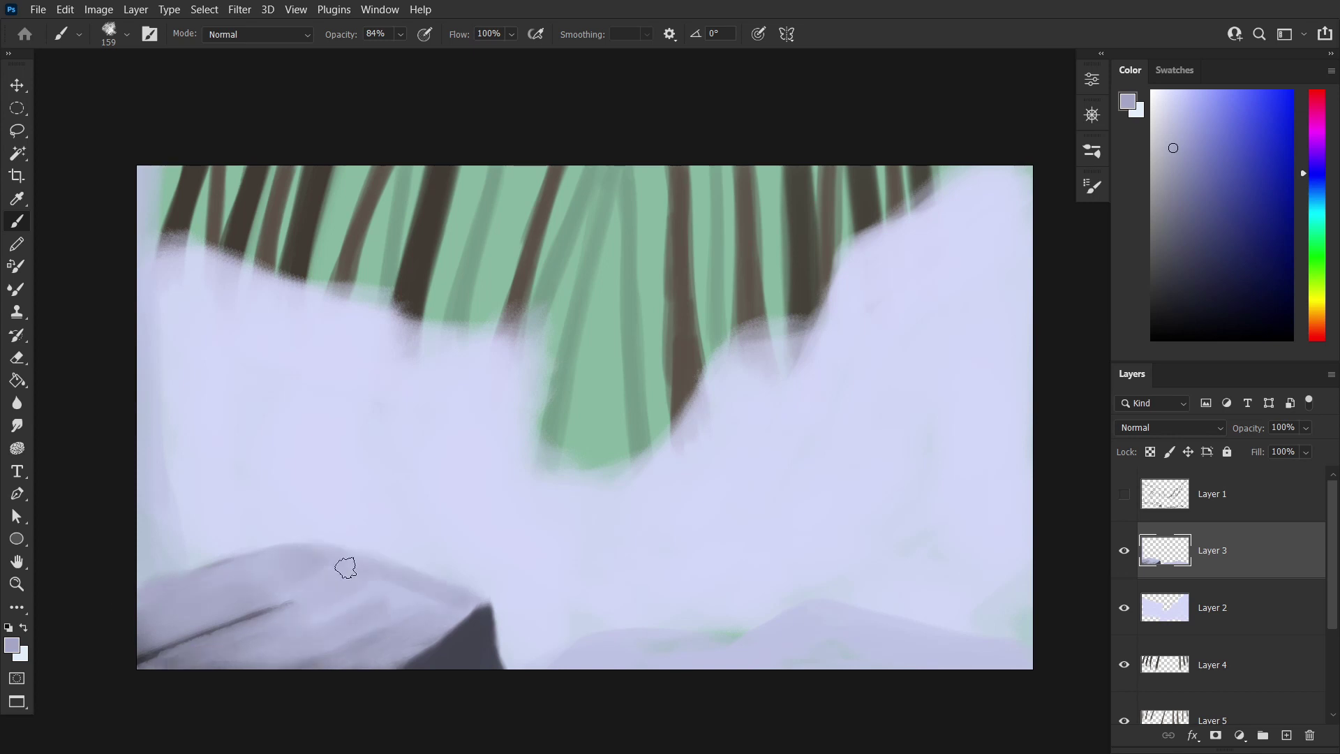
{"action": "left_click_drag", "start_coordinate": [234, 637], "coordinate": [159, 668]}
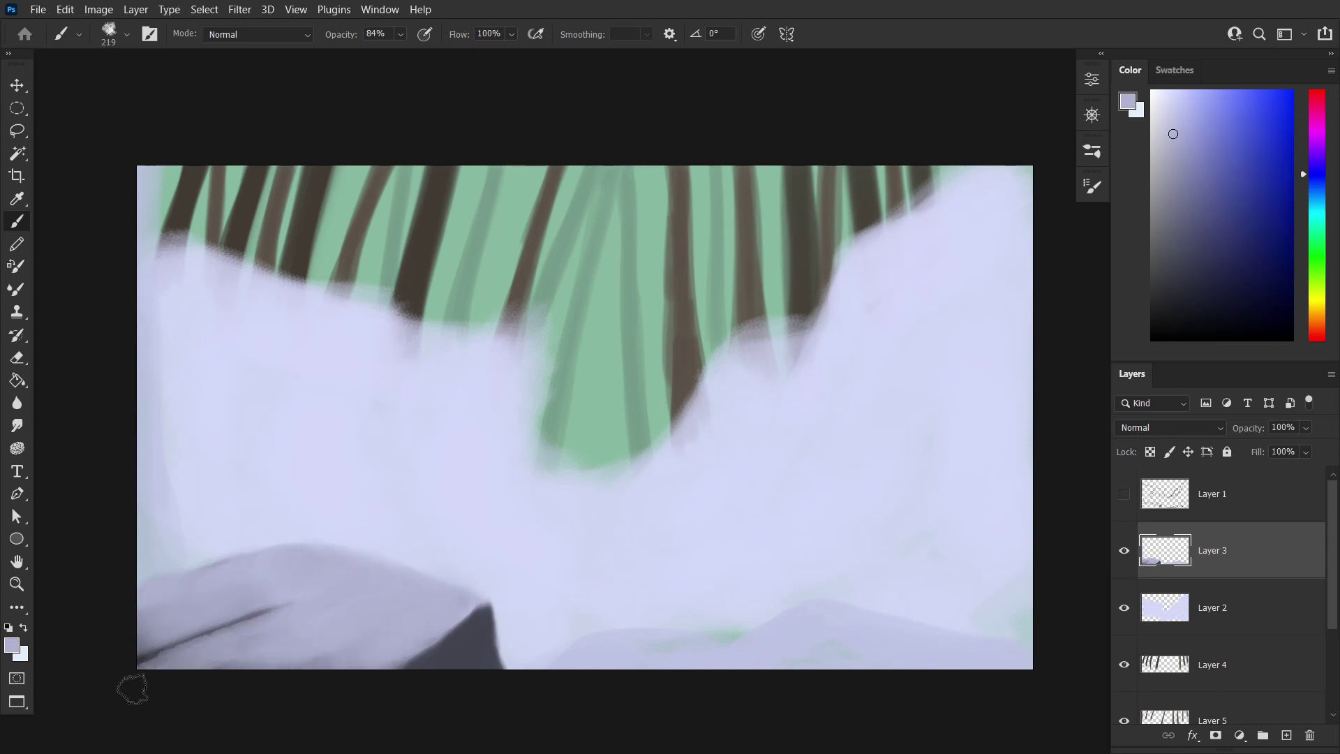
Paint darker grey shading over the bottom-left rock
{"action": "left_click", "coordinate": [446, 618], "text": "alt"}
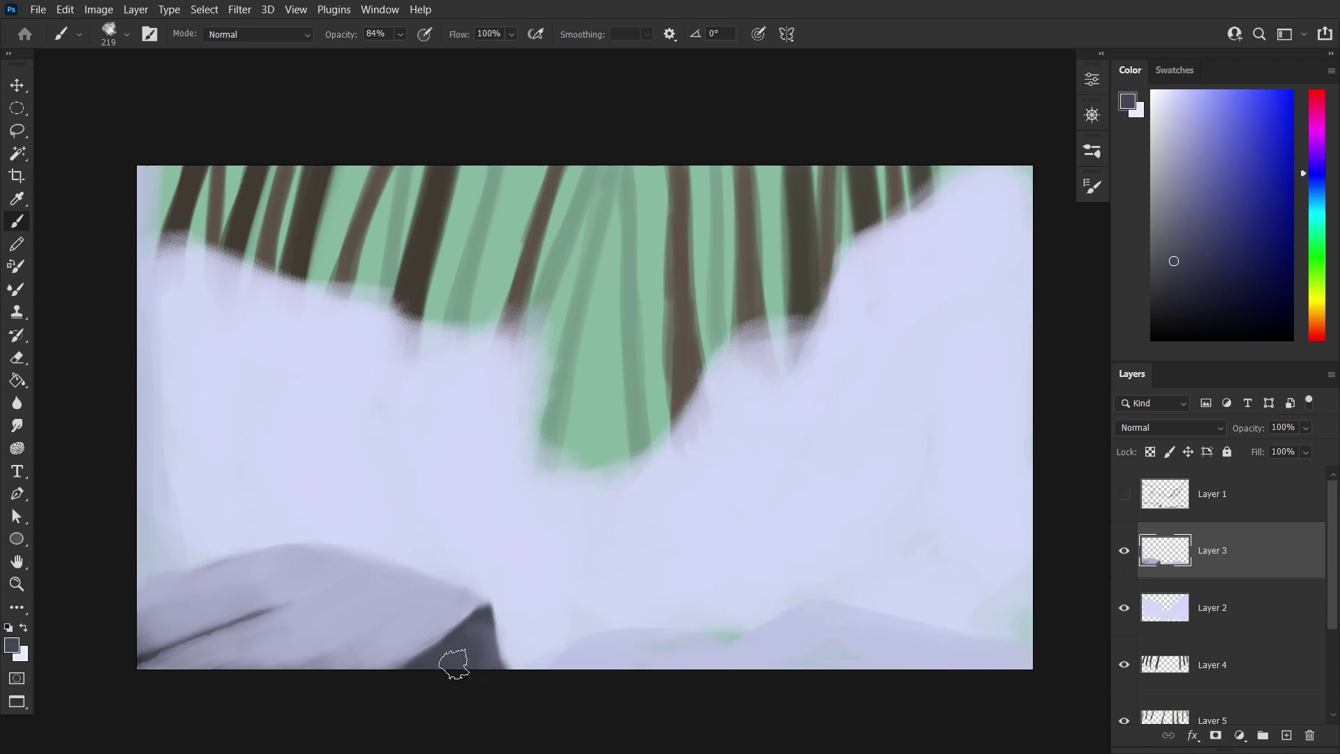
{"action": "left_click", "coordinate": [490, 608], "text": "alt"}
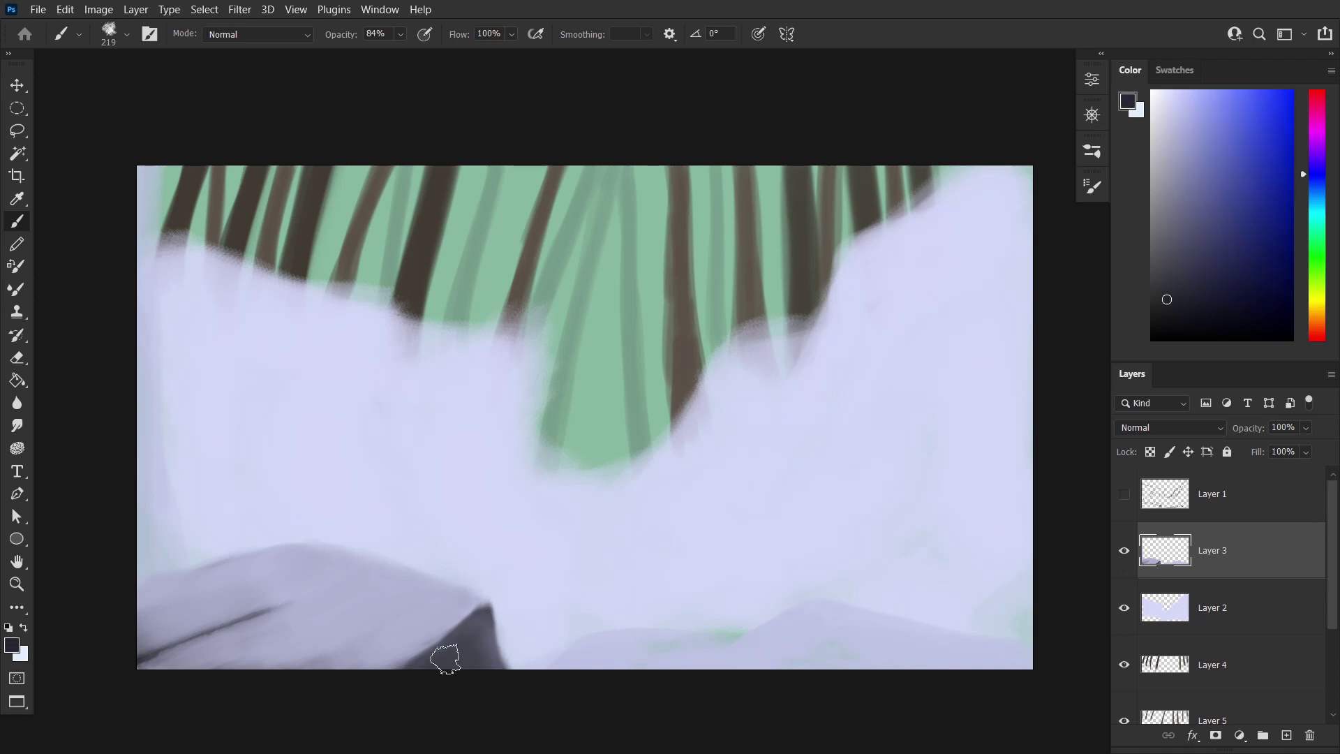
{"action": "mouse_move", "coordinate": [247, 660]}
{"action": "left_mouse_down"}
{"action": "mouse_move", "coordinate": [404, 673]}
{"action": "mouse_move", "coordinate": [144, 614]}
{"action": "mouse_move", "coordinate": [138, 664]}
{"action": "mouse_move", "coordinate": [419, 614]}
{"action": "left_mouse_up"}
{"action": "left_click", "coordinate": [454, 598], "text": "alt"}
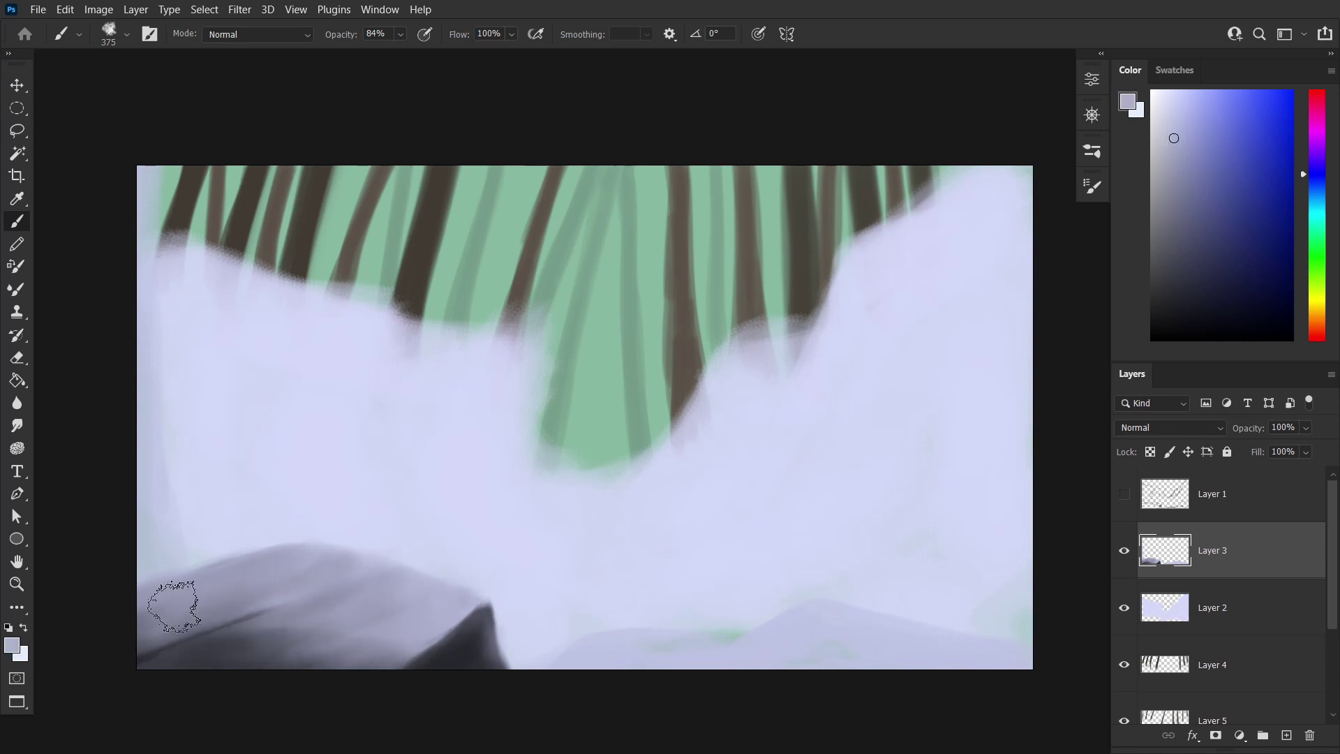
{"action": "left_click", "coordinate": [316, 611], "text": "alt"}
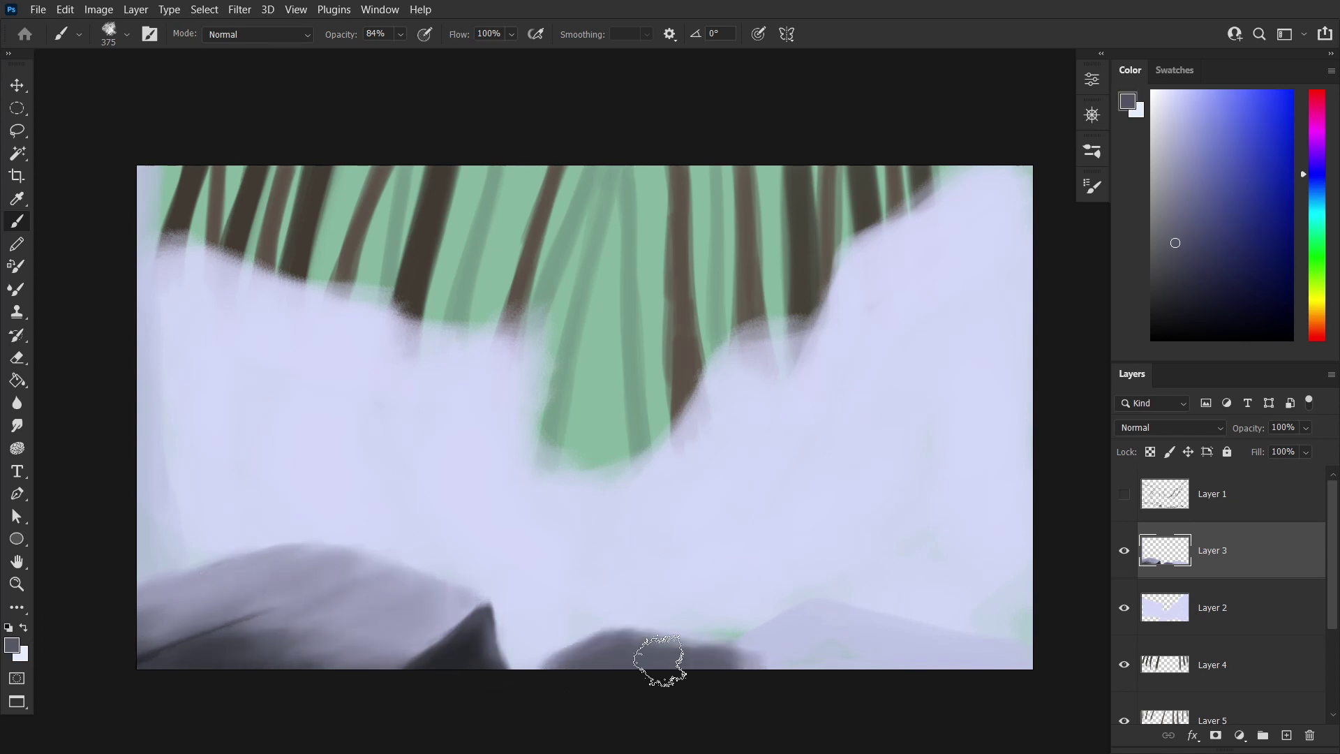
Paint a dark rock band along the bottom right with a lighter lavender top
{"action": "left_click_drag", "start_coordinate": [556, 659], "coordinate": [1023, 694]}
{"action": "left_click", "coordinate": [740, 662], "text": "alt"}
{"action": "left_click_drag", "start_coordinate": [740, 662], "coordinate": [718, 664]}
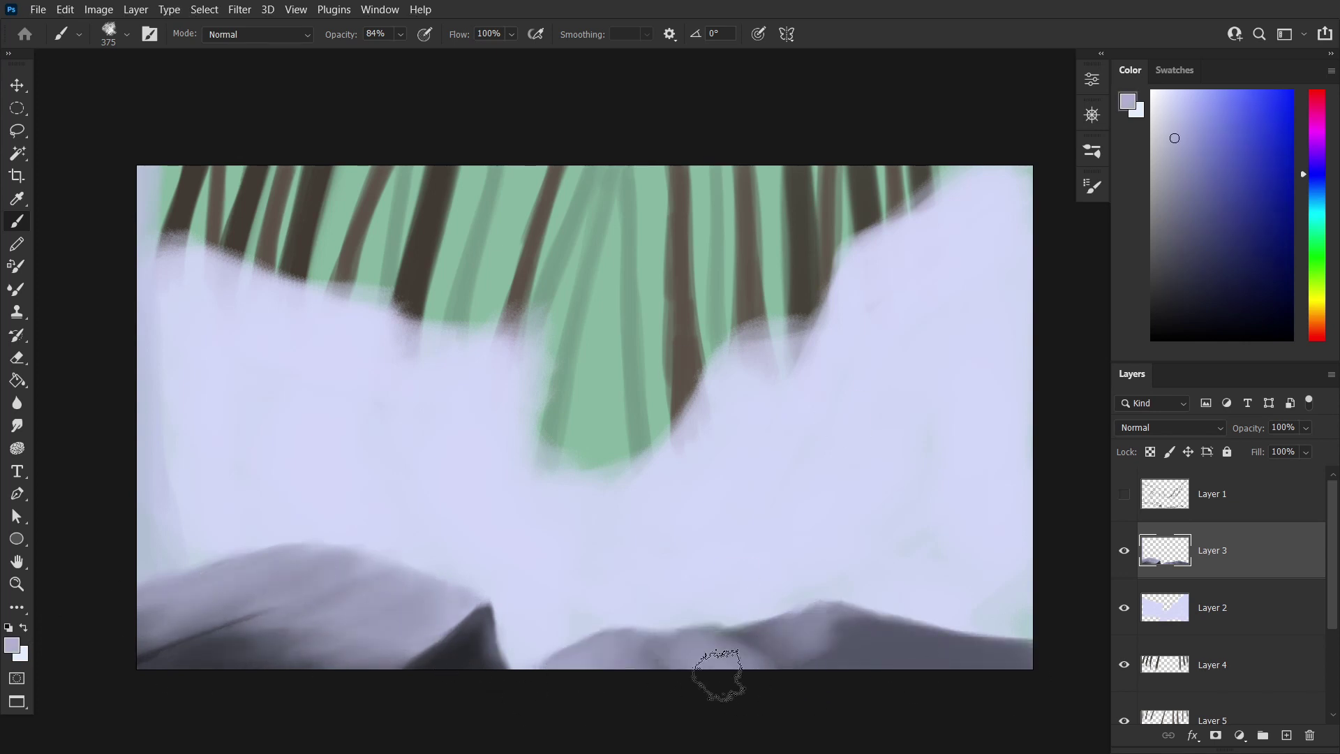
{"action": "left_click", "coordinate": [457, 656], "text": "alt"}
{"action": "left_click_drag", "start_coordinate": [544, 660], "coordinate": [619, 664]}
{"action": "left_click_drag", "start_coordinate": [781, 646], "coordinate": [779, 637]}
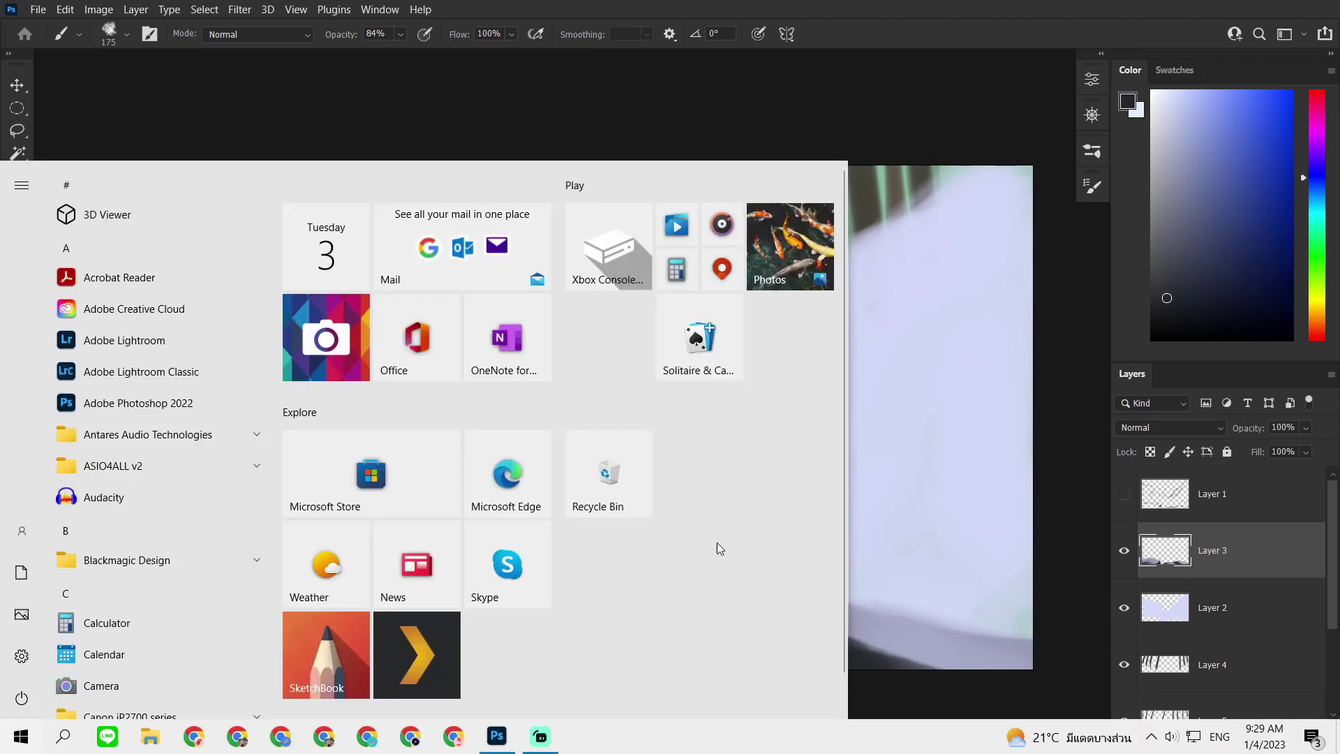
{"action": "left_click", "coordinate": [682, 641], "text": "alt"}
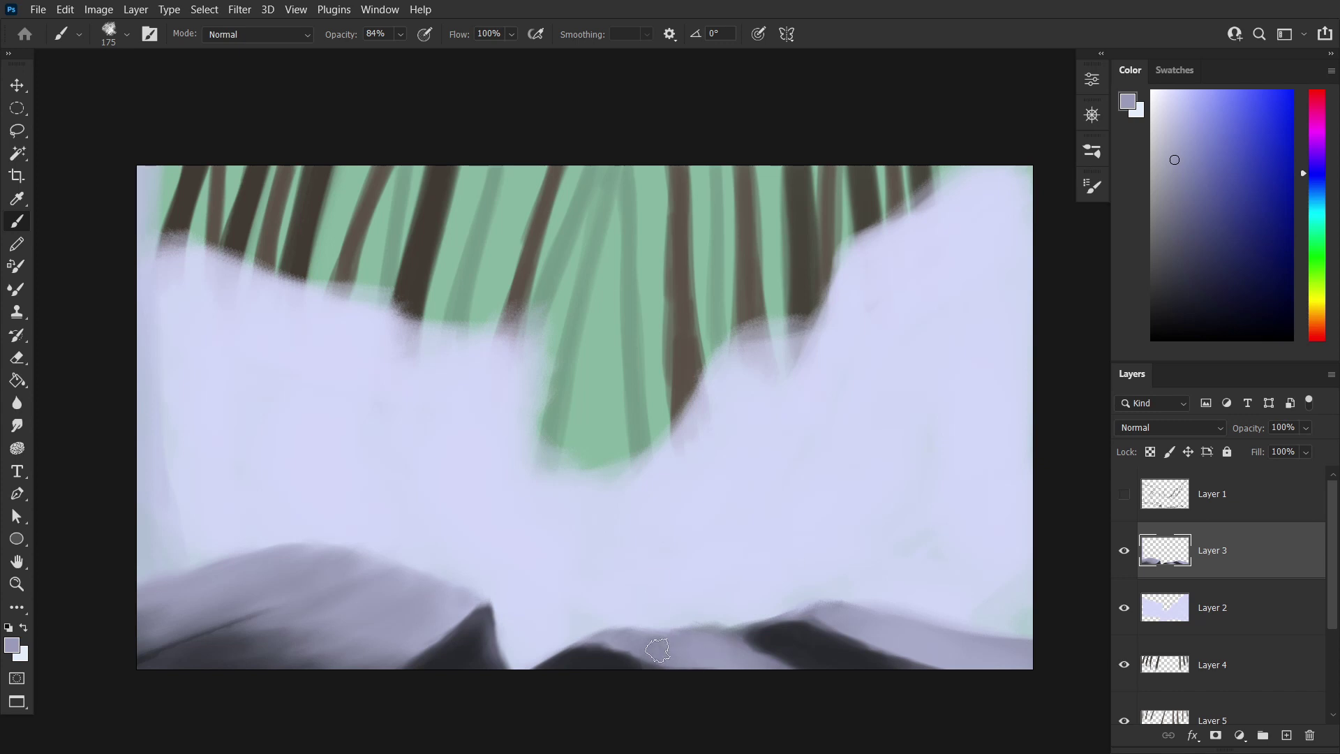
Duplicate and merge the snow layer, then erase excess snow at the upper right
{"action": "key", "text": "alt+bracketleft"}
{"action": "key", "text": "ctrl+j"}
{"action": "key", "text": "ctrl+j"}
{"action": "key", "text": "ctrl+j"}
{"action": "key", "text": "shift+alt+bracketleft"}
{"action": "key", "text": "shift+alt+bracketleft"}
{"action": "key", "text": "shift+alt+bracketleft"}
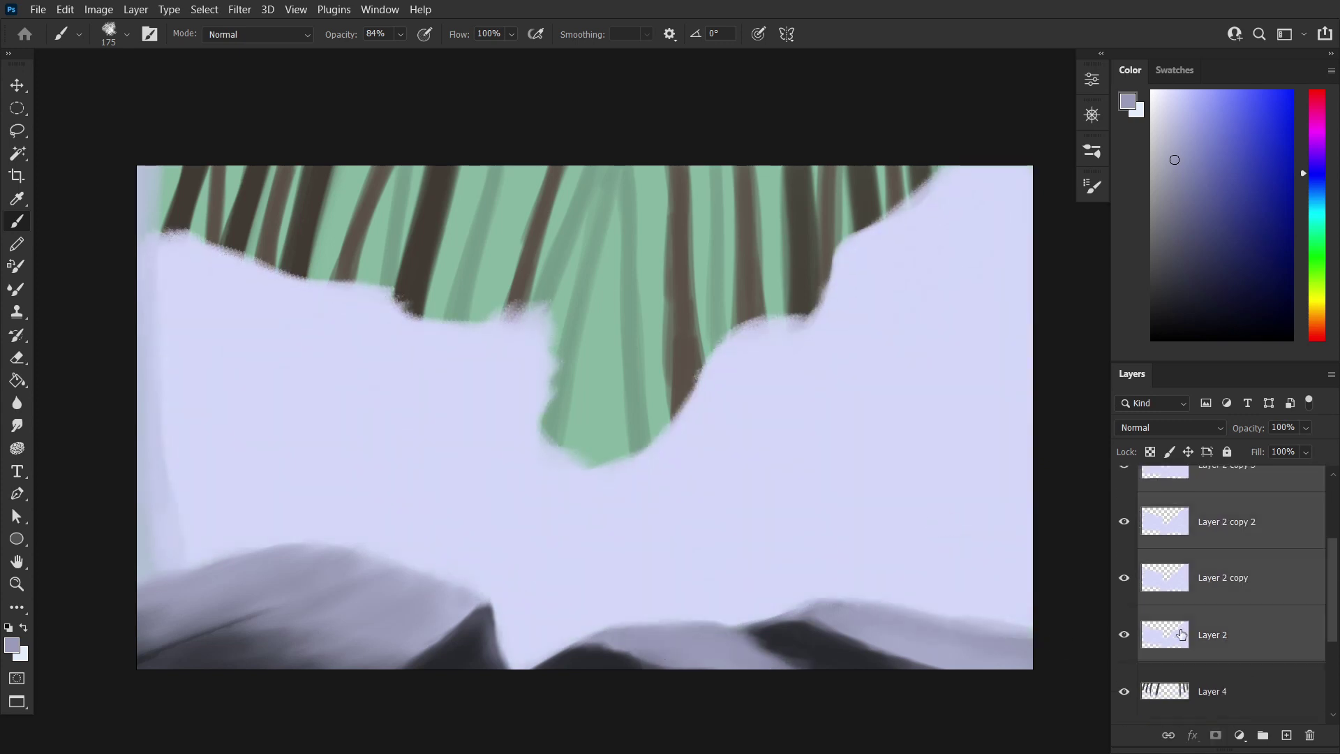
{"action": "key", "text": "ctrl+e"}
{"action": "key", "text": "e"}
{"action": "left_click_drag", "start_coordinate": [897, 209], "coordinate": [970, 171]}
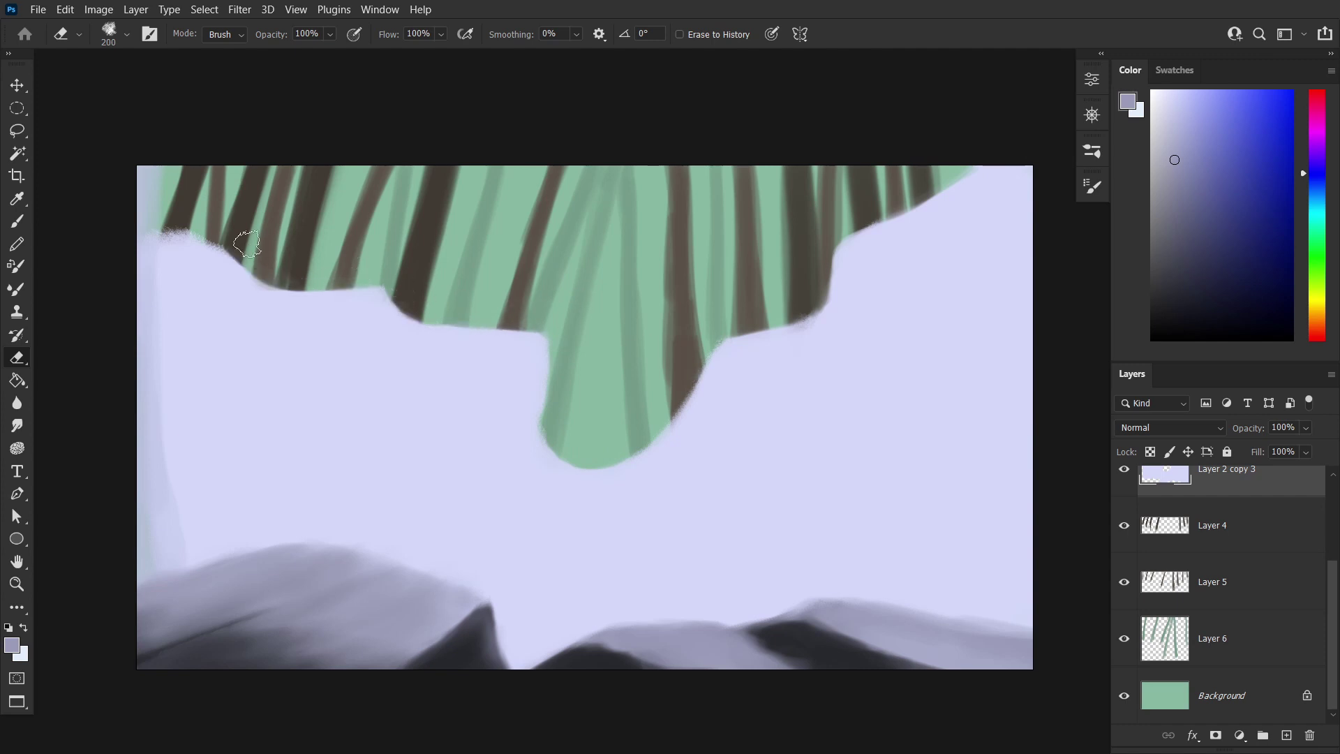
Paint a diagonal dark rock and a second rock below it on the right bank, edged with snow
{"action": "key", "text": "b"}
{"action": "left_click", "coordinate": [863, 391], "text": "alt"}
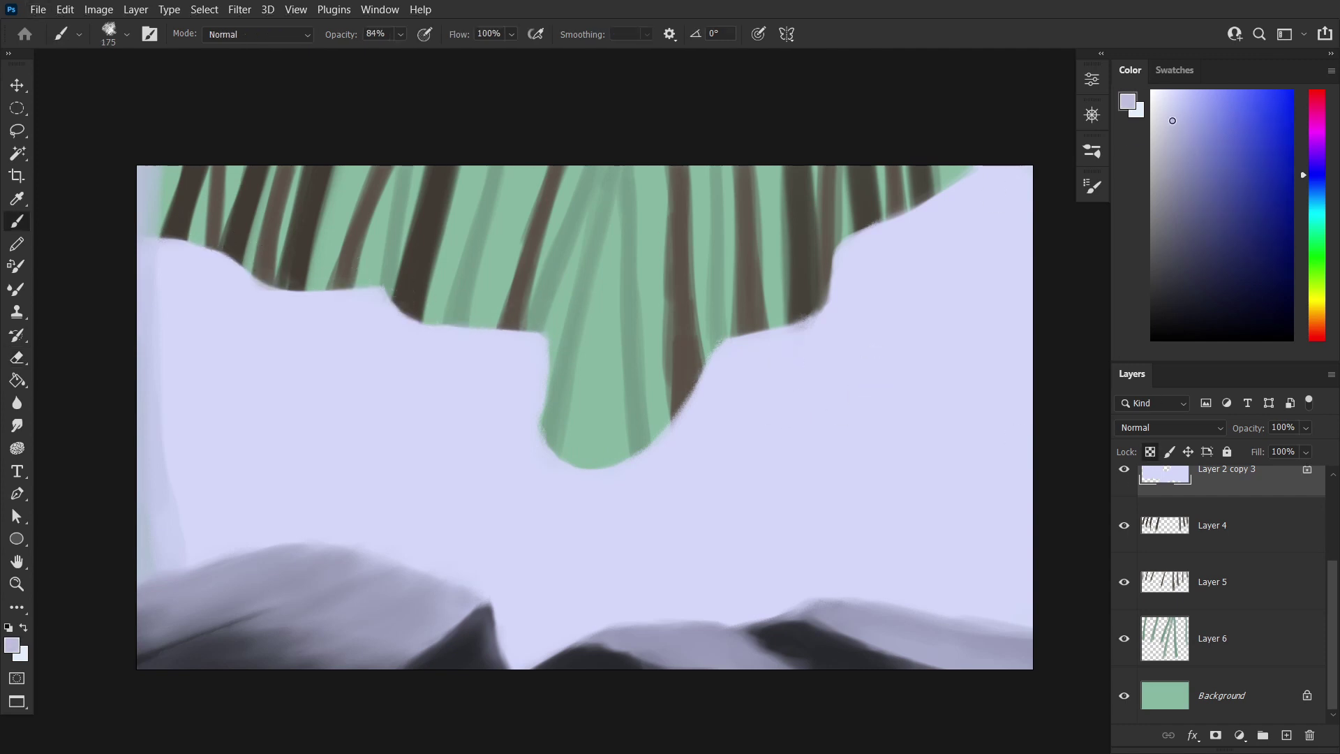
{"action": "mouse_move", "coordinate": [848, 248]}
{"action": "left_mouse_down"}
{"action": "mouse_move", "coordinate": [843, 377]}
{"action": "mouse_move", "coordinate": [1026, 238]}
{"action": "left_mouse_up"}
{"action": "mouse_move", "coordinate": [824, 447]}
{"action": "left_mouse_down"}
{"action": "mouse_move", "coordinate": [844, 290]}
{"action": "mouse_move", "coordinate": [846, 386]}
{"action": "left_mouse_up"}
{"action": "mouse_move", "coordinate": [876, 453]}
{"action": "left_mouse_down"}
{"action": "mouse_move", "coordinate": [855, 492]}
{"action": "mouse_move", "coordinate": [995, 418]}
{"action": "left_mouse_up"}
{"action": "left_click_drag", "start_coordinate": [907, 482], "coordinate": [998, 433]}
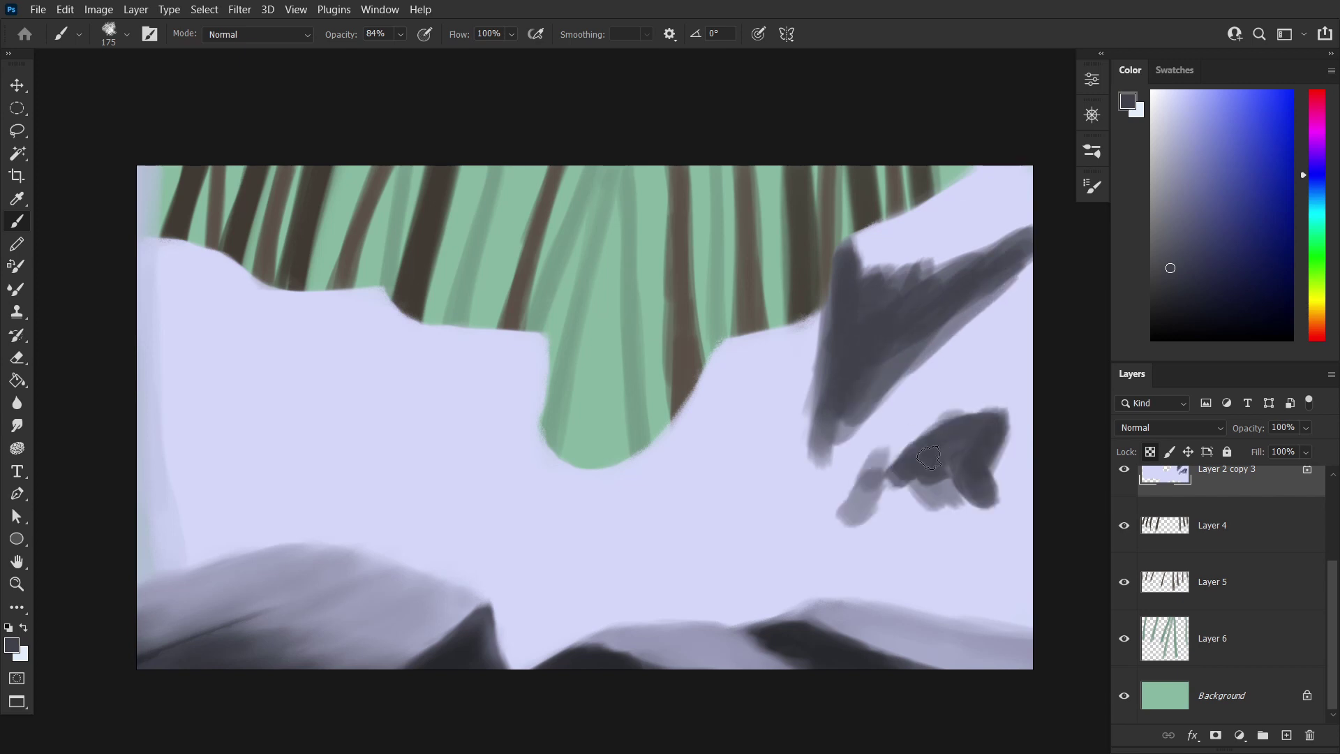
{"action": "left_click_drag", "start_coordinate": [883, 457], "coordinate": [869, 499]}
{"action": "left_click", "coordinate": [841, 478], "text": "alt"}
{"action": "left_click_drag", "start_coordinate": [893, 398], "coordinate": [819, 456]}
{"action": "left_click_drag", "start_coordinate": [1020, 233], "coordinate": [865, 255]}
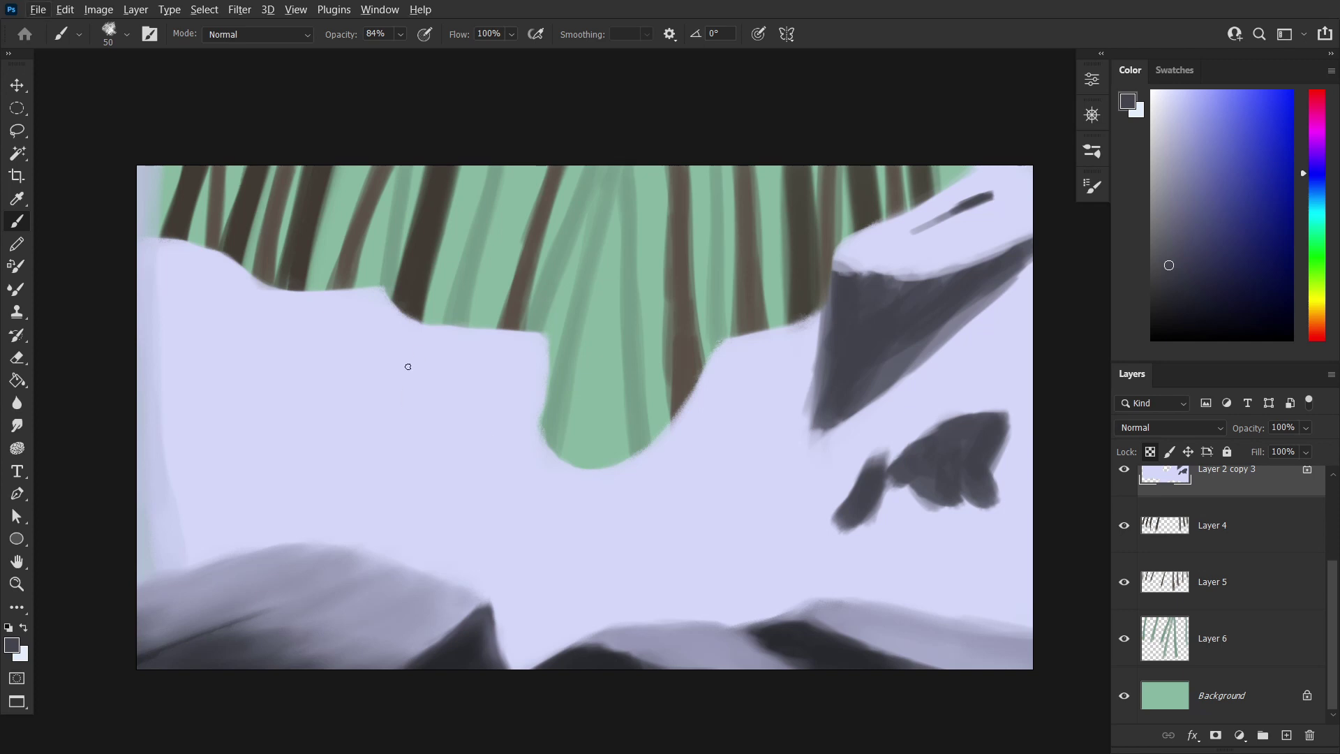
Paint a dark rock face on the left snowbank with light lavender highlights
{"action": "left_click_drag", "start_coordinate": [412, 325], "coordinate": [356, 489]}
{"action": "left_click_drag", "start_coordinate": [293, 293], "coordinate": [314, 496]}
{"action": "left_click_drag", "start_coordinate": [349, 290], "coordinate": [335, 489]}
{"action": "mouse_move", "coordinate": [196, 280]}
{"action": "left_mouse_down"}
{"action": "mouse_move", "coordinate": [258, 502]}
{"action": "mouse_move", "coordinate": [202, 509]}
{"action": "left_mouse_up"}
{"action": "left_click", "coordinate": [294, 530], "text": "alt"}
{"action": "left_click_drag", "start_coordinate": [286, 251], "coordinate": [293, 488]}
{"action": "mouse_move", "coordinate": [160, 252]}
{"action": "left_mouse_down"}
{"action": "mouse_move", "coordinate": [328, 307]}
{"action": "mouse_move", "coordinate": [387, 290]}
{"action": "left_mouse_up"}
Paint a dark middle rock joining the left one, brightening its top edge
{"action": "left_click", "coordinate": [363, 419], "text": "alt"}
{"action": "left_click_drag", "start_coordinate": [447, 366], "coordinate": [418, 482]}
{"action": "left_click_drag", "start_coordinate": [489, 370], "coordinate": [521, 469]}
{"action": "mouse_move", "coordinate": [432, 342]}
{"action": "left_mouse_down"}
{"action": "mouse_move", "coordinate": [557, 469]}
{"action": "mouse_move", "coordinate": [719, 373]}
{"action": "left_mouse_up"}
{"action": "left_click_drag", "start_coordinate": [656, 433], "coordinate": [817, 366]}
{"action": "left_click_drag", "start_coordinate": [698, 391], "coordinate": [803, 481]}
{"action": "mouse_move", "coordinate": [470, 448]}
{"action": "left_mouse_down"}
{"action": "mouse_move", "coordinate": [688, 488]}
{"action": "mouse_move", "coordinate": [563, 502]}
{"action": "mouse_move", "coordinate": [784, 371]}
{"action": "mouse_move", "coordinate": [575, 449]}
{"action": "mouse_move", "coordinate": [551, 412]}
{"action": "left_mouse_up"}
{"action": "left_click", "coordinate": [688, 488], "text": "alt"}
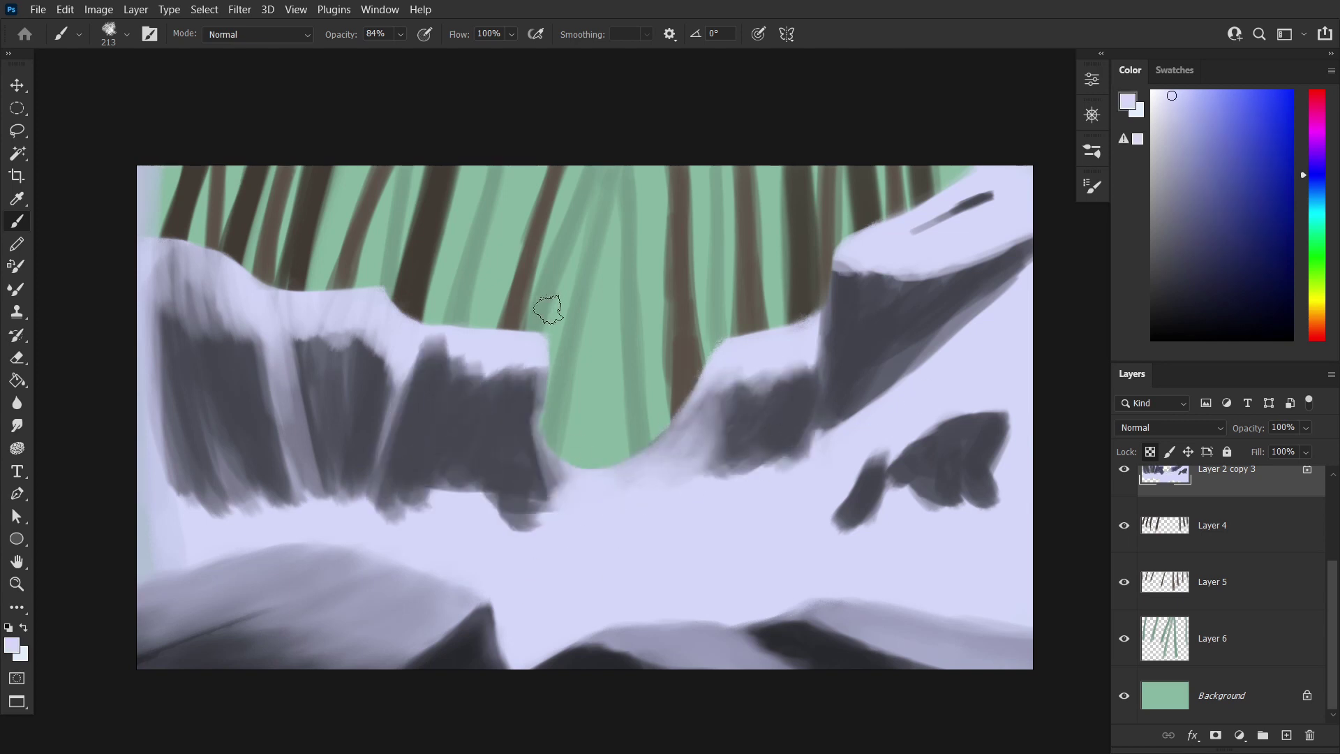
{"action": "left_click_drag", "start_coordinate": [719, 382], "coordinate": [796, 336]}
Soften the right rock and blend the lower right rocks into the foreground snow
{"action": "left_click", "coordinate": [758, 489], "text": "alt"}
{"action": "mouse_move", "coordinate": [705, 502]}
{"action": "left_mouse_down"}
{"action": "mouse_move", "coordinate": [835, 448]}
{"action": "mouse_move", "coordinate": [1006, 293]}
{"action": "mouse_move", "coordinate": [995, 179]}
{"action": "left_mouse_up"}
{"action": "mouse_move", "coordinate": [1012, 451]}
{"action": "left_mouse_down"}
{"action": "mouse_move", "coordinate": [847, 470]}
{"action": "mouse_move", "coordinate": [1012, 622]}
{"action": "mouse_move", "coordinate": [515, 569]}
{"action": "mouse_move", "coordinate": [478, 547]}
{"action": "mouse_move", "coordinate": [379, 532]}
{"action": "mouse_move", "coordinate": [287, 595]}
{"action": "mouse_move", "coordinate": [689, 514]}
{"action": "mouse_move", "coordinate": [719, 607]}
{"action": "left_mouse_up"}
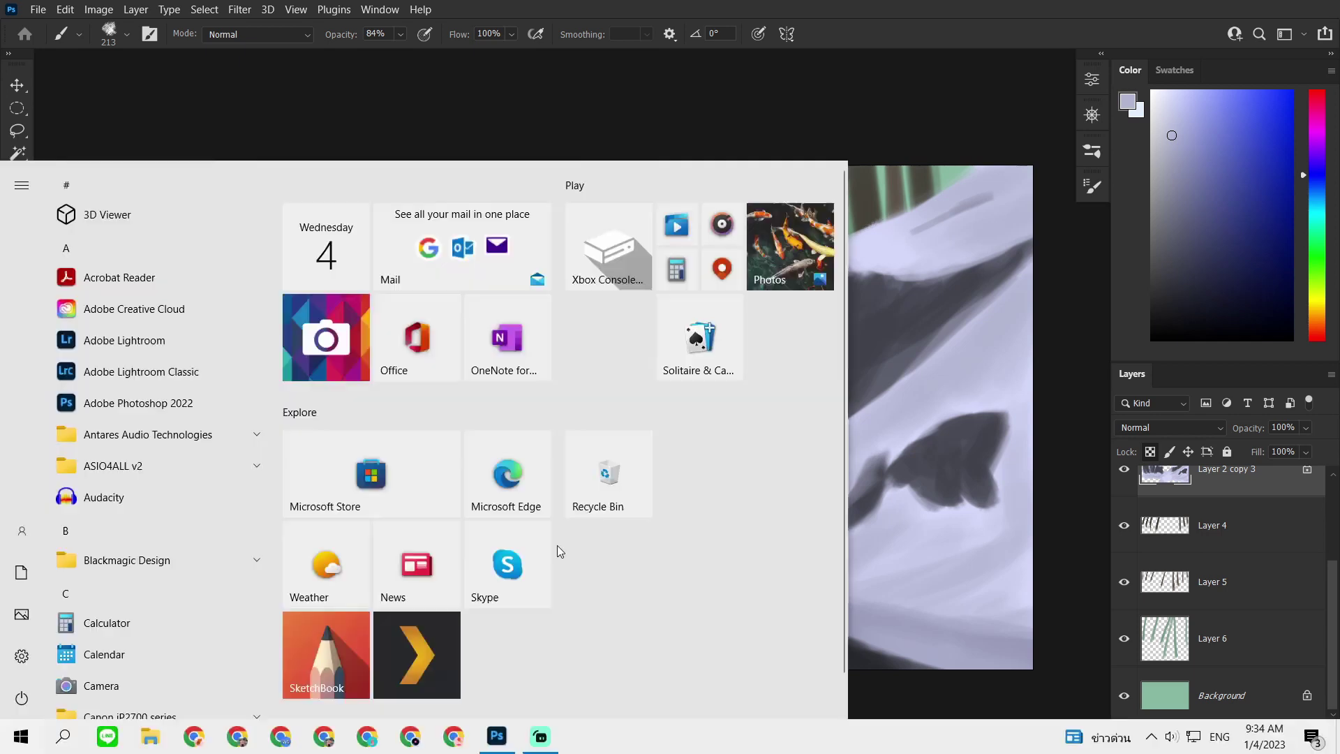
{"action": "left_click_drag", "start_coordinate": [528, 581], "coordinate": [587, 541]}
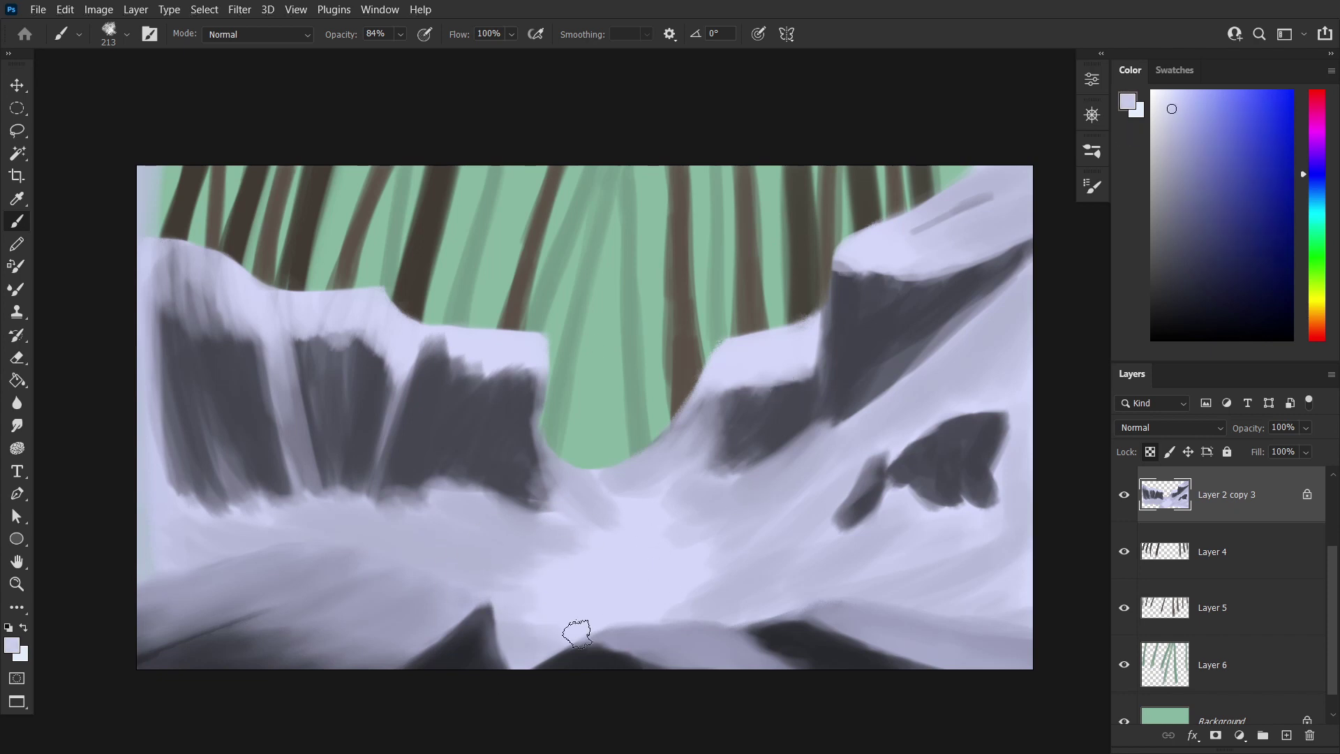
Brighten the central snow and left ledges, and shade the left and middle rocks with dark grey
{"action": "left_click_drag", "start_coordinate": [577, 634], "coordinate": [585, 516]}
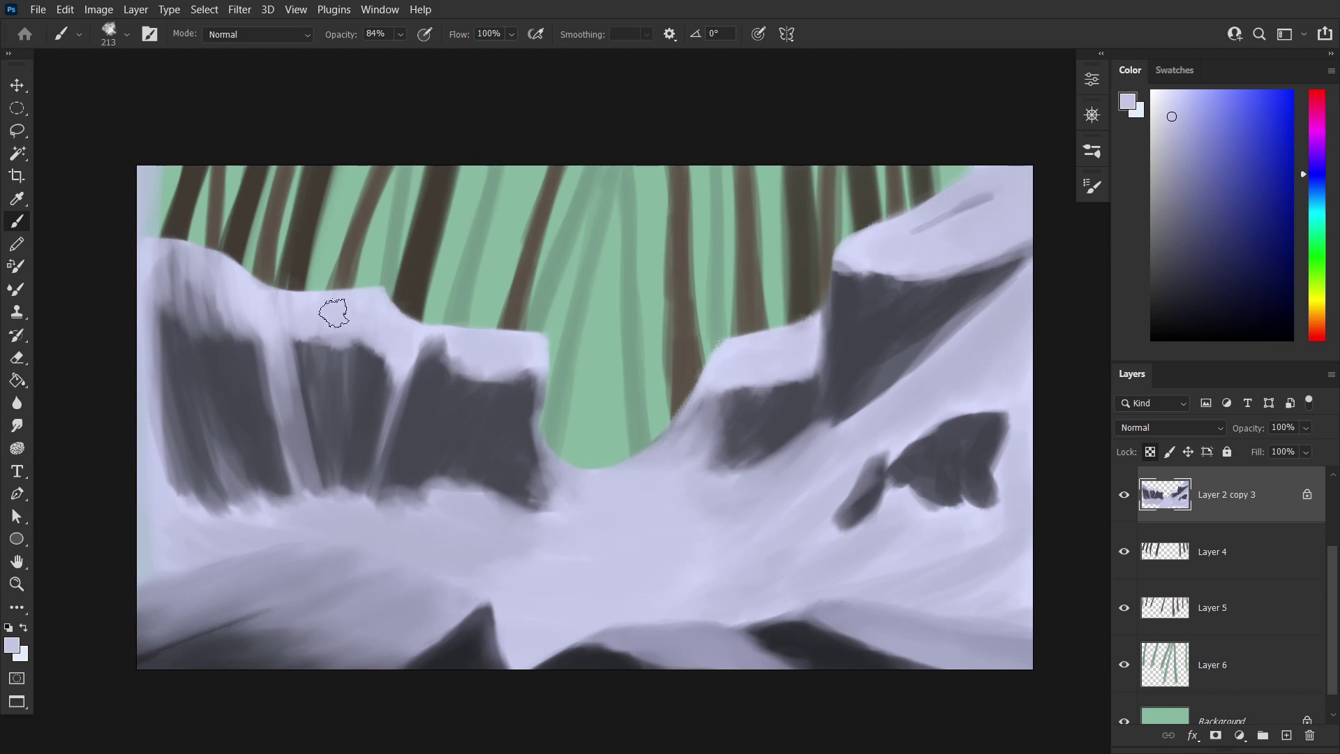
{"action": "left_click_drag", "start_coordinate": [334, 314], "coordinate": [174, 242]}
{"action": "mouse_move", "coordinate": [285, 382]}
{"action": "left_mouse_down"}
{"action": "mouse_move", "coordinate": [310, 488]}
{"action": "mouse_move", "coordinate": [299, 380]}
{"action": "mouse_move", "coordinate": [291, 469]}
{"action": "mouse_move", "coordinate": [190, 456]}
{"action": "mouse_move", "coordinate": [335, 383]}
{"action": "mouse_move", "coordinate": [389, 380]}
{"action": "left_mouse_up"}
{"action": "left_click", "coordinate": [299, 391], "text": "alt"}
{"action": "left_click", "coordinate": [426, 328], "text": "alt"}
{"action": "left_click_drag", "start_coordinate": [425, 328], "coordinate": [435, 336]}
{"action": "mouse_move", "coordinate": [552, 381]}
{"action": "left_mouse_down"}
{"action": "mouse_move", "coordinate": [503, 388]}
{"action": "mouse_move", "coordinate": [541, 383]}
{"action": "left_mouse_up"}
{"action": "left_click", "coordinate": [465, 440], "text": "alt"}
{"action": "left_click_drag", "start_coordinate": [533, 502], "coordinate": [463, 424]}
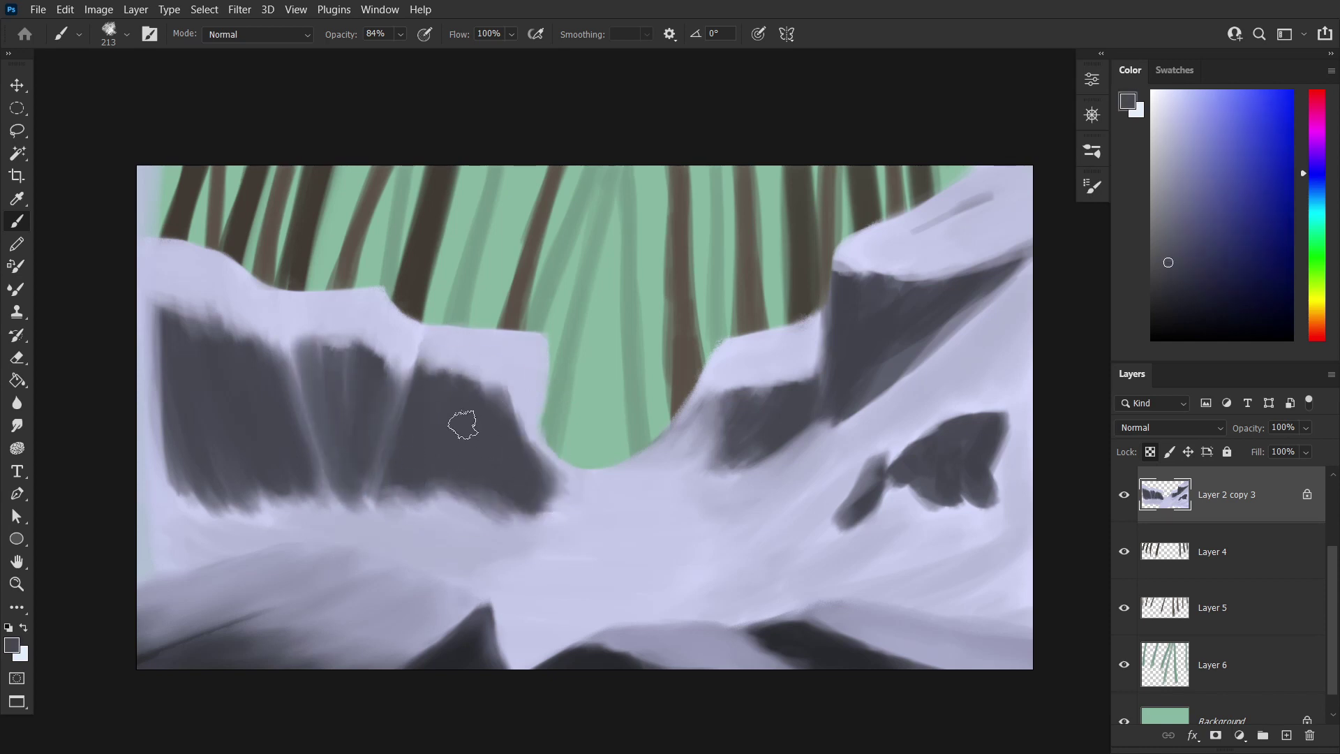
{"action": "mouse_move", "coordinate": [653, 457]}
{"action": "left_mouse_down"}
{"action": "mouse_move", "coordinate": [727, 389]}
{"action": "mouse_move", "coordinate": [926, 342]}
{"action": "mouse_move", "coordinate": [838, 403]}
{"action": "left_mouse_up"}
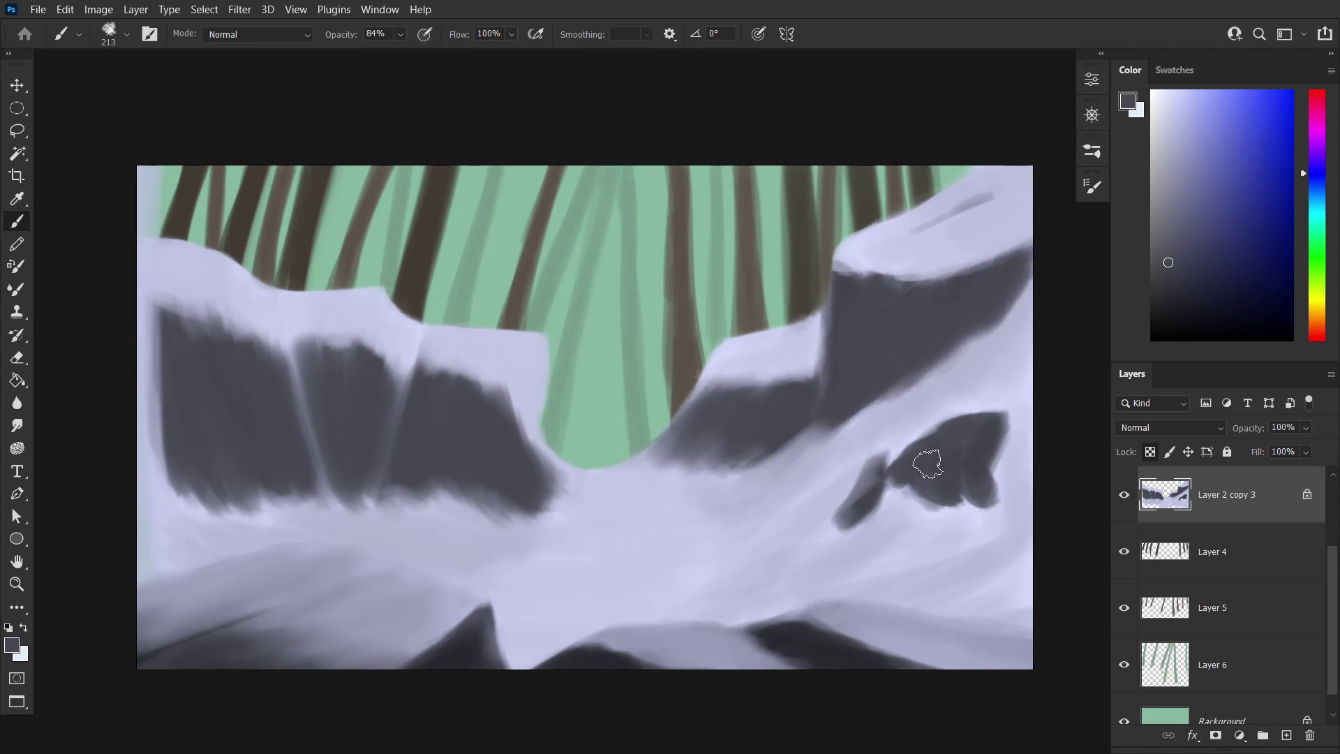
Reshape the lower-right rock shadow with lavender snow edges and cover the upper-right dark streak
{"action": "left_click_drag", "start_coordinate": [975, 479], "coordinate": [877, 523]}
{"action": "left_click", "coordinate": [893, 461], "text": "alt"}
{"action": "mouse_move", "coordinate": [872, 457]}
{"action": "left_mouse_down"}
{"action": "mouse_move", "coordinate": [919, 418]}
{"action": "mouse_move", "coordinate": [1006, 384]}
{"action": "left_mouse_up"}
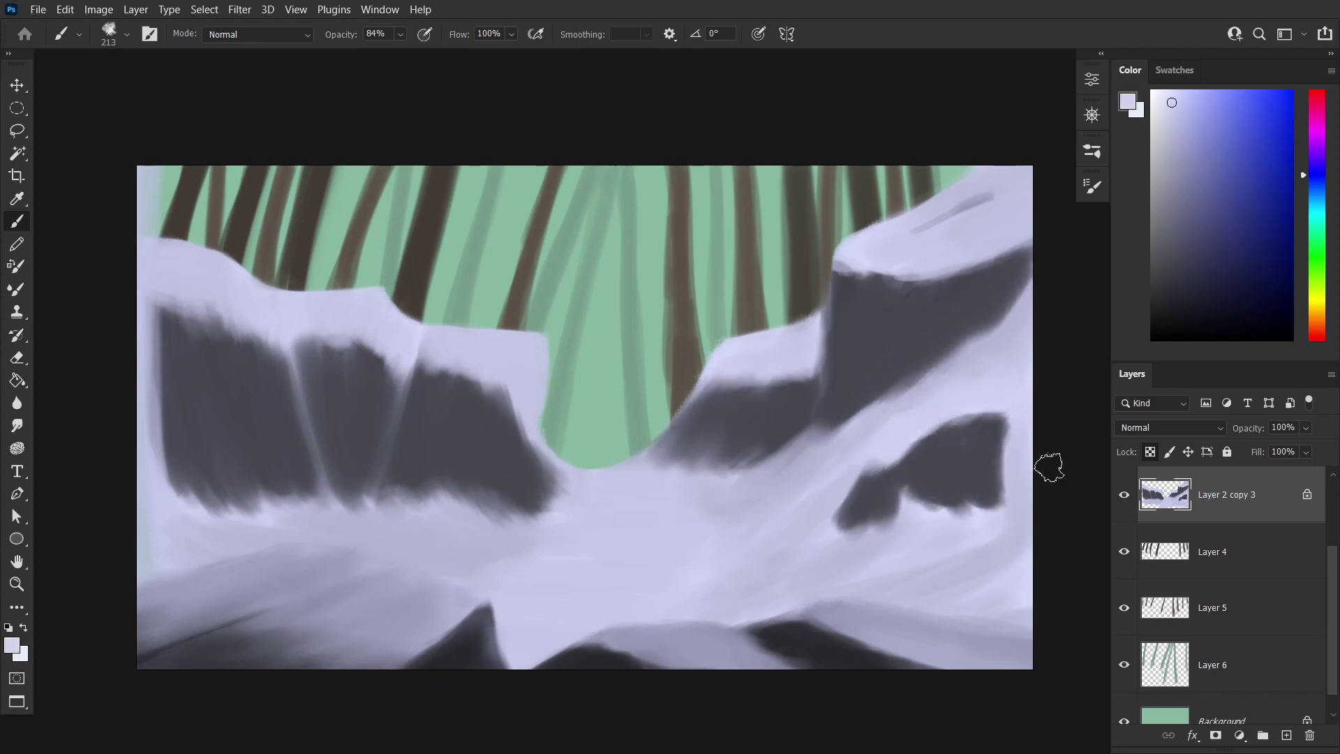
{"action": "left_click_drag", "start_coordinate": [1012, 433], "coordinate": [991, 559]}
{"action": "left_click_drag", "start_coordinate": [821, 499], "coordinate": [848, 500]}
{"action": "left_click", "coordinate": [803, 482], "text": "alt"}
{"action": "left_click_drag", "start_coordinate": [835, 446], "coordinate": [775, 520]}
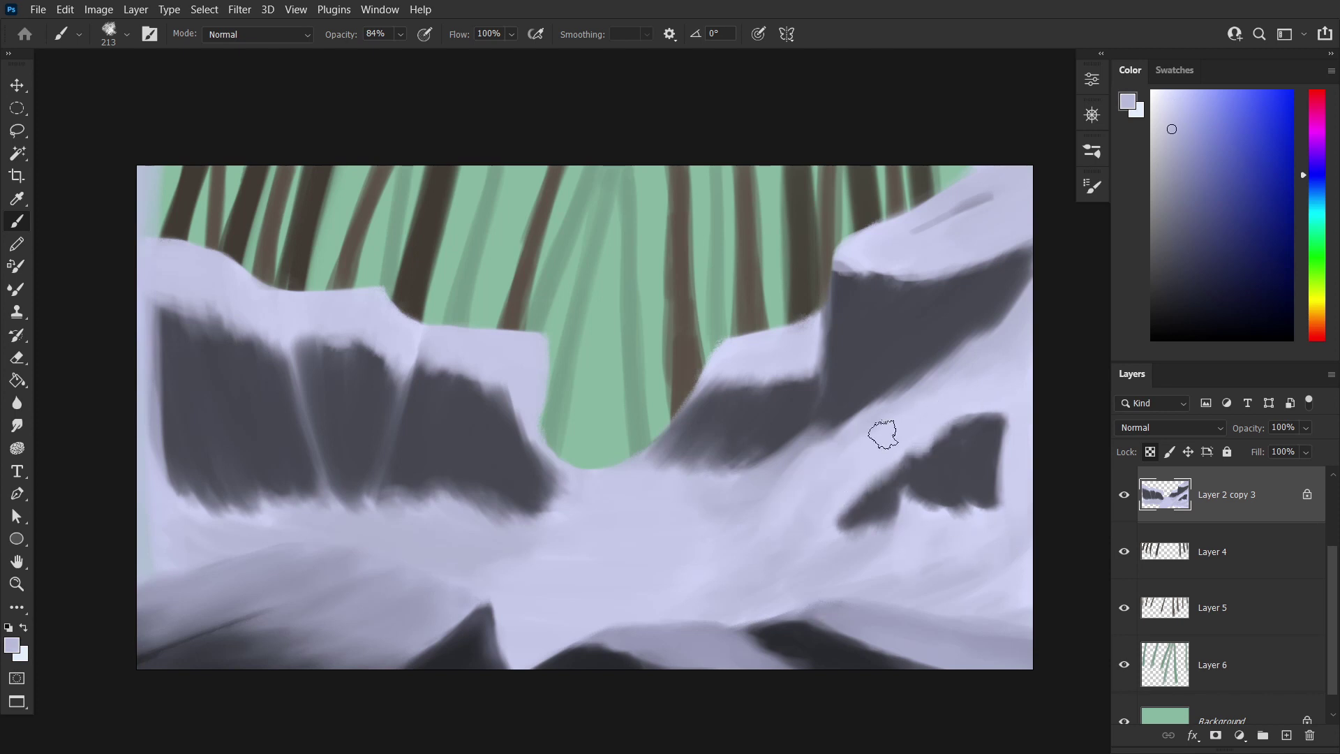
{"action": "left_click", "coordinate": [928, 524], "text": "alt"}
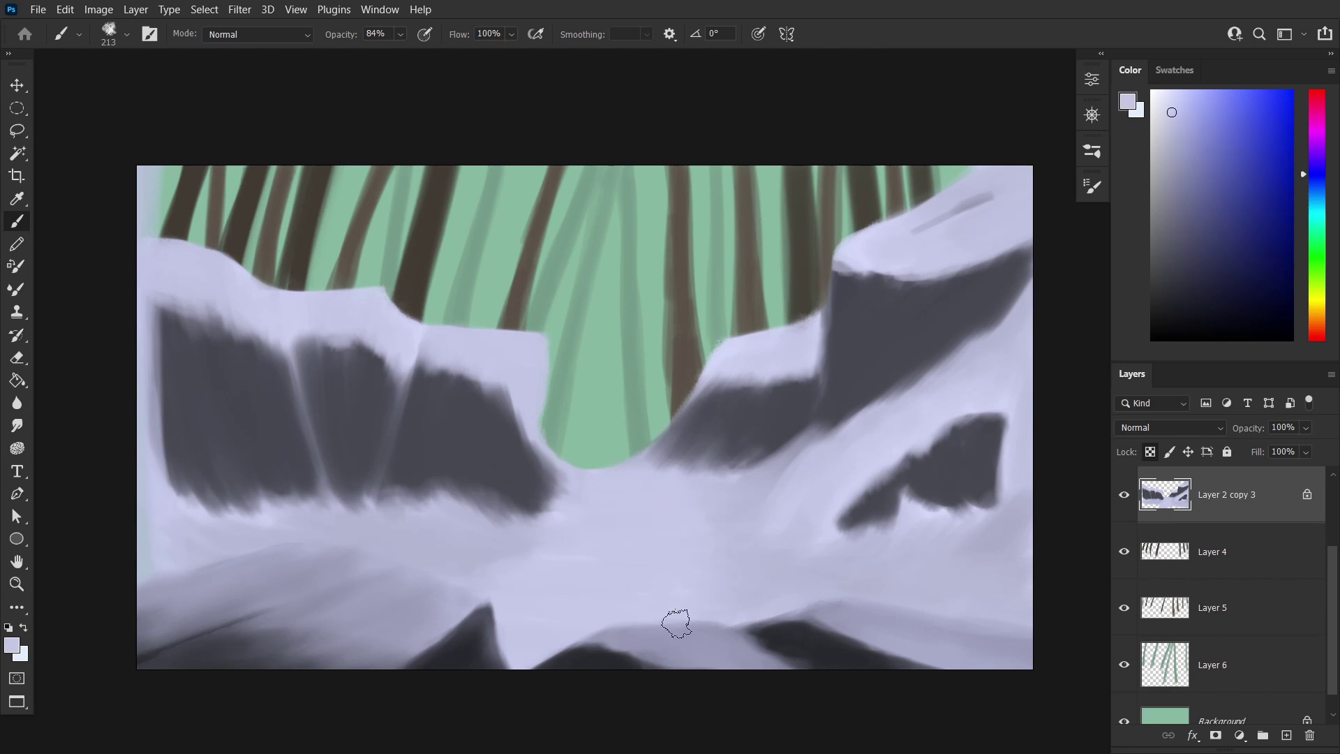
{"action": "left_click", "coordinate": [890, 299], "text": "alt"}
{"action": "left_click_drag", "start_coordinate": [988, 197], "coordinate": [955, 222]}
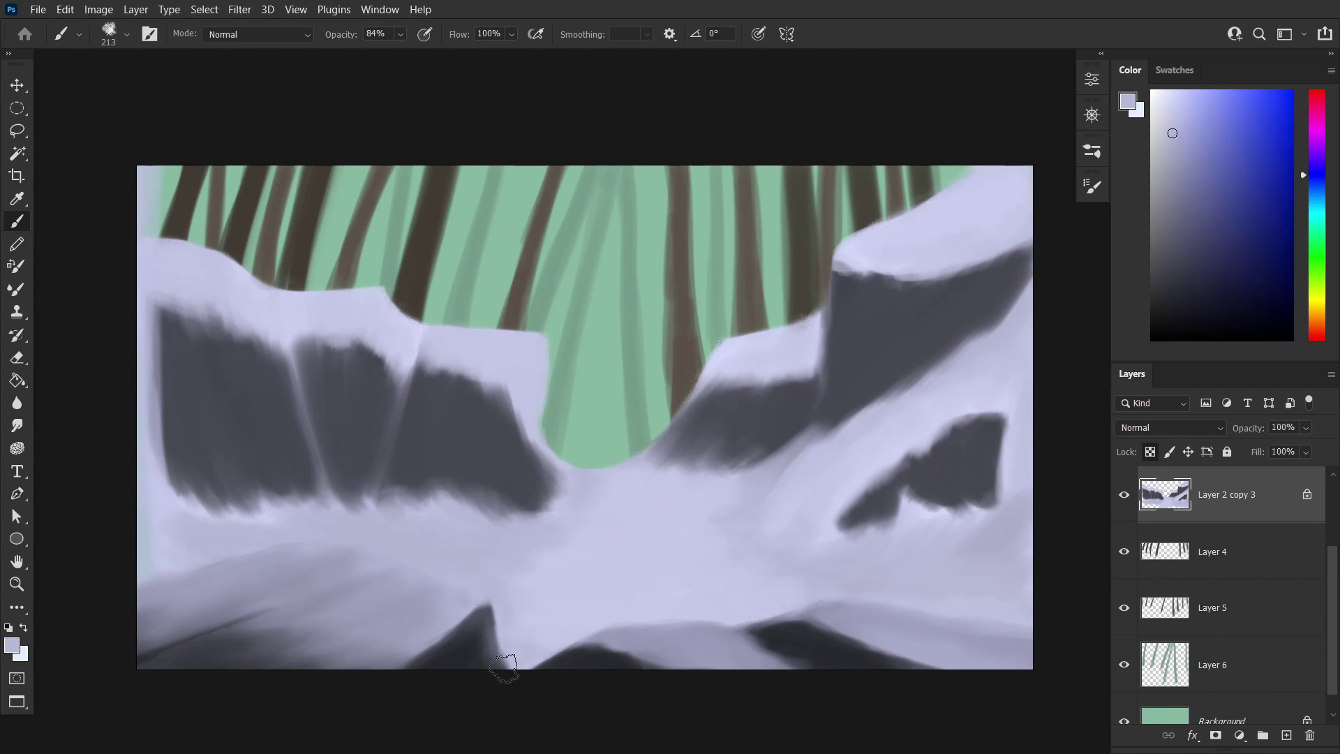
{"action": "left_click", "coordinate": [741, 623], "text": "alt"}
On a new layer, paint a dark brown trunk down the left edge
{"action": "key", "text": "ctrl+shift+alt+n"}
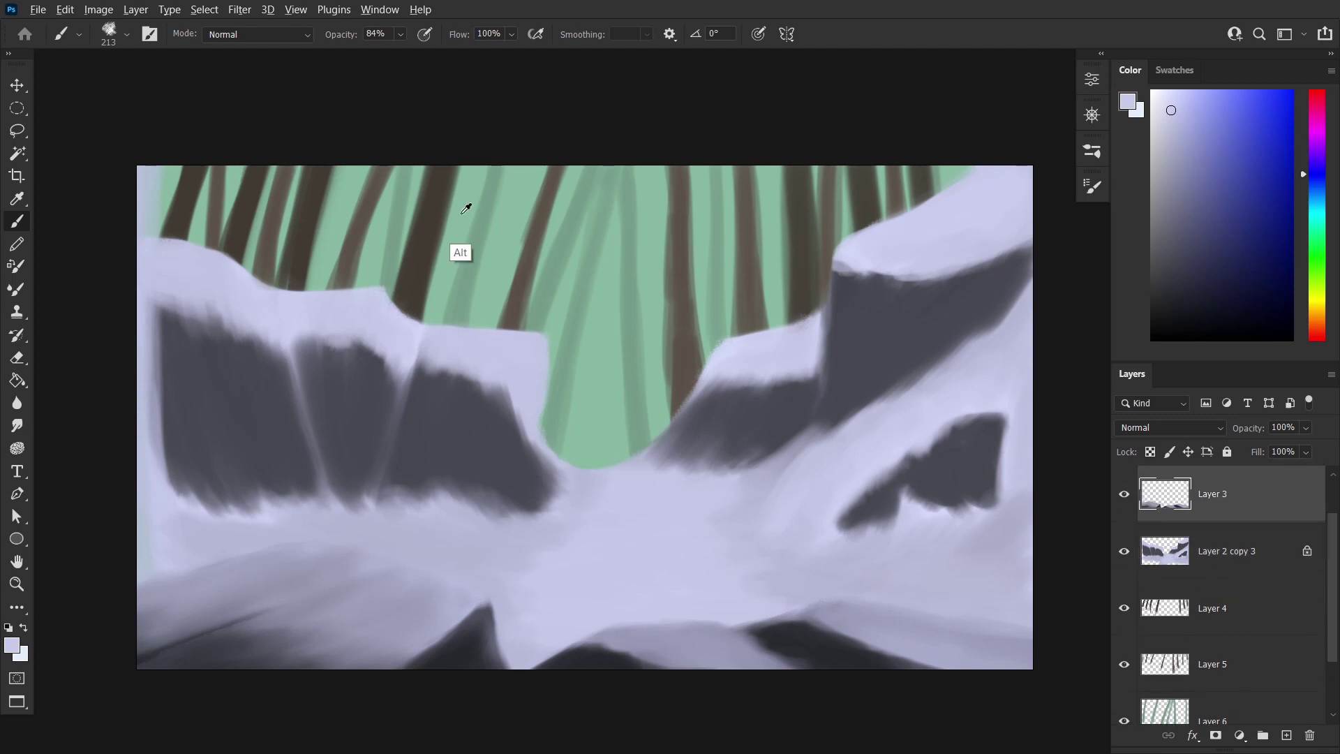
{"action": "left_click", "coordinate": [461, 251], "text": "alt"}
{"action": "mouse_move", "coordinate": [150, 167]}
{"action": "left_mouse_down"}
{"action": "mouse_move", "coordinate": [133, 203]}
{"action": "mouse_move", "coordinate": [141, 571]}
{"action": "left_mouse_up"}
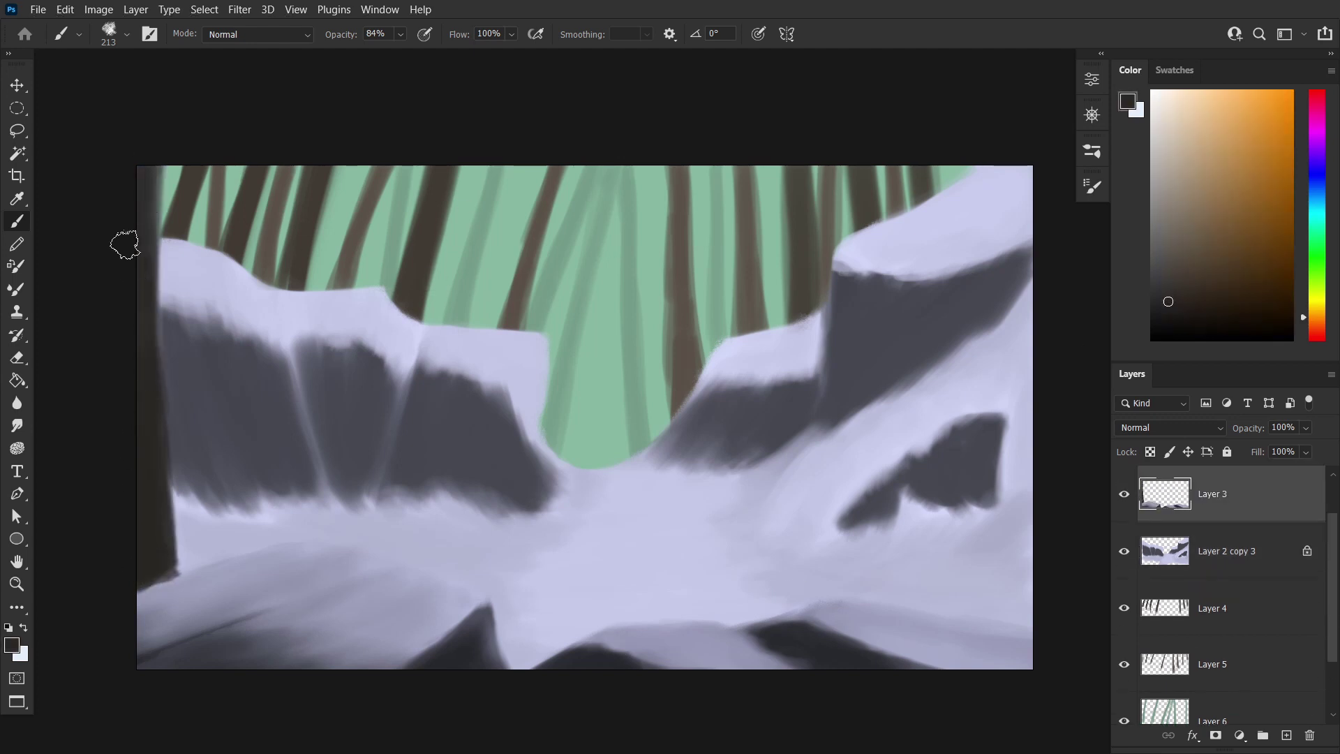
{"action": "left_click", "coordinate": [198, 600], "text": "alt"}
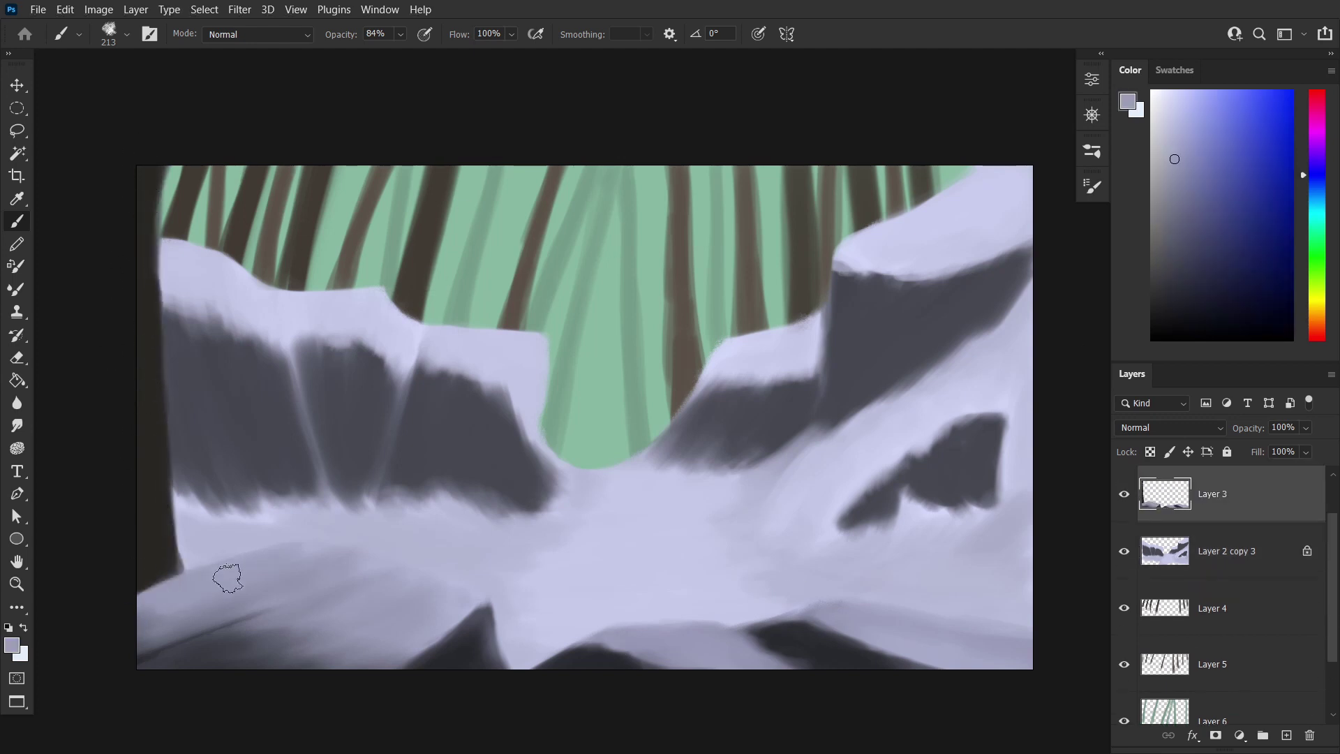
Darken two tree trunks on Layers 4 and 5 with sampled dark brown strokes
{"action": "left_click", "coordinate": [1214, 608]}
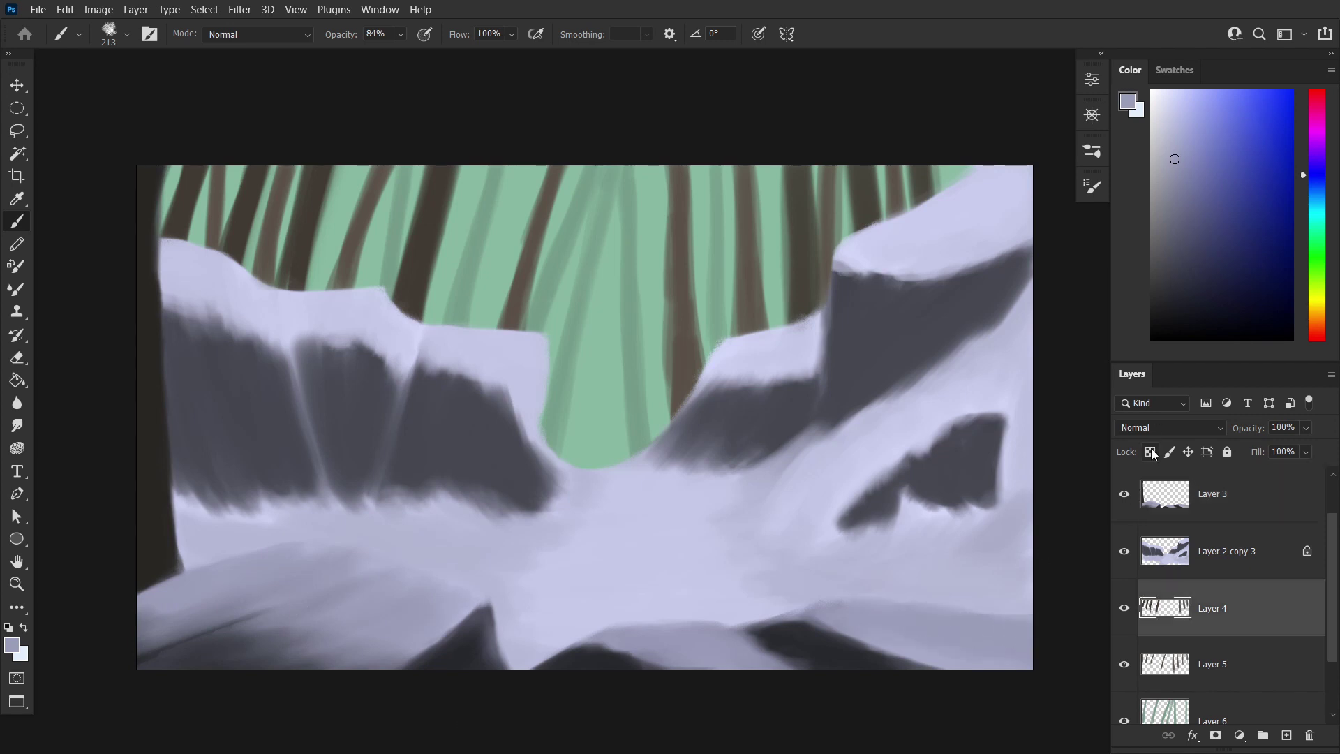
{"action": "left_click", "coordinate": [431, 255], "text": "alt"}
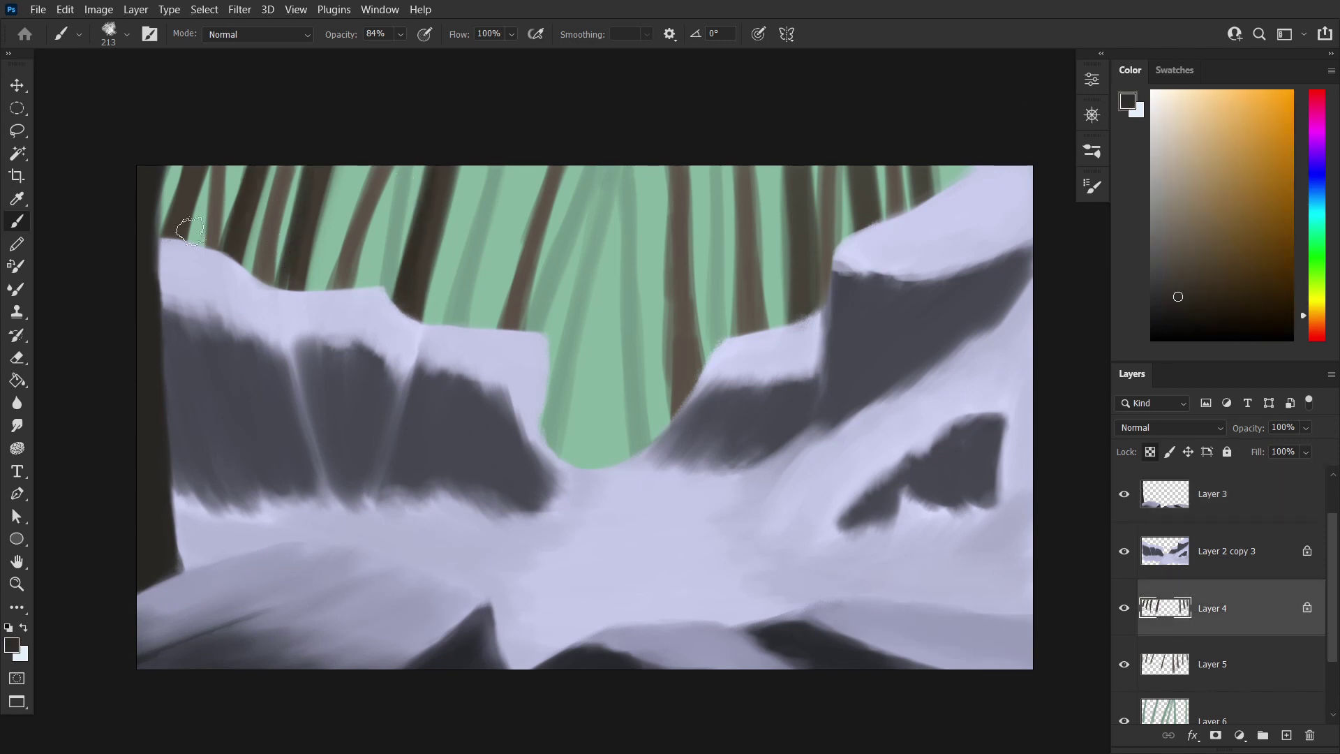
{"action": "key", "text": "alt+bracketleft"}
{"action": "left_click", "coordinate": [785, 285], "text": "alt"}
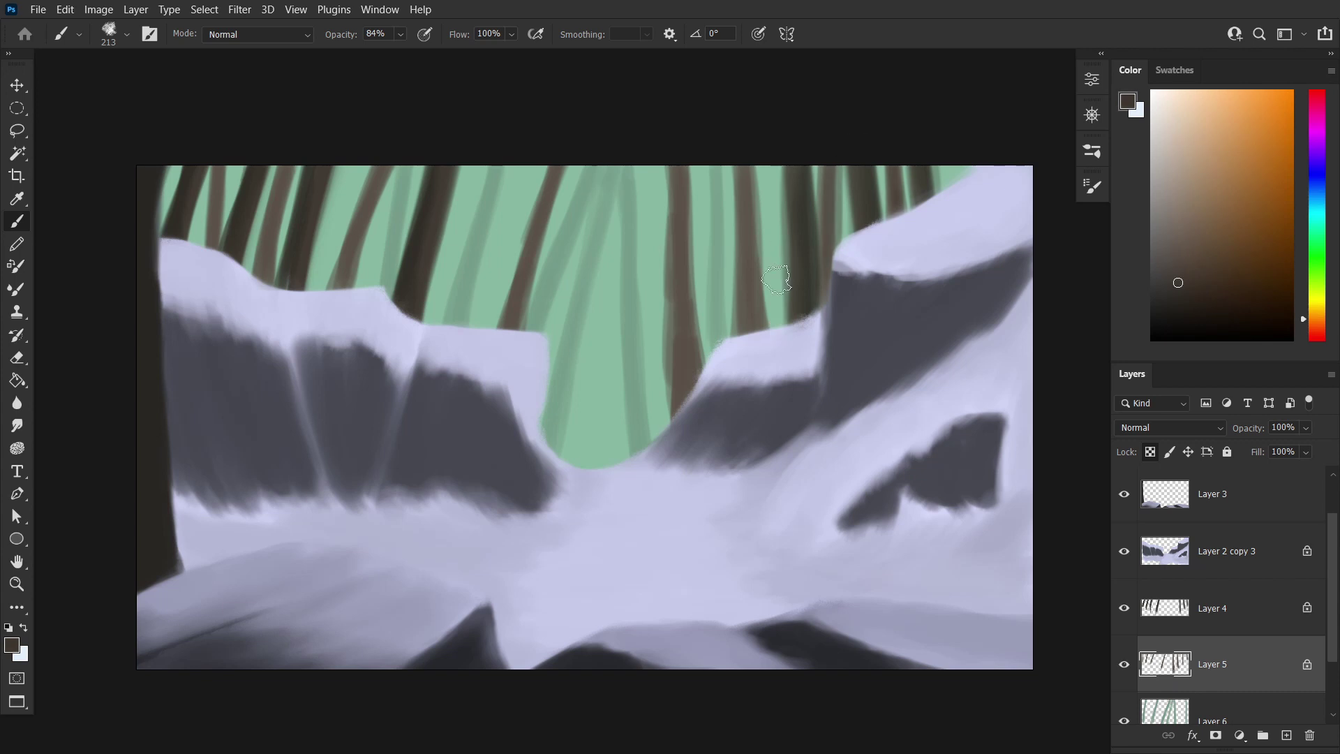
{"action": "left_click_drag", "start_coordinate": [757, 171], "coordinate": [754, 331]}
{"action": "left_click_drag", "start_coordinate": [689, 171], "coordinate": [688, 395]}
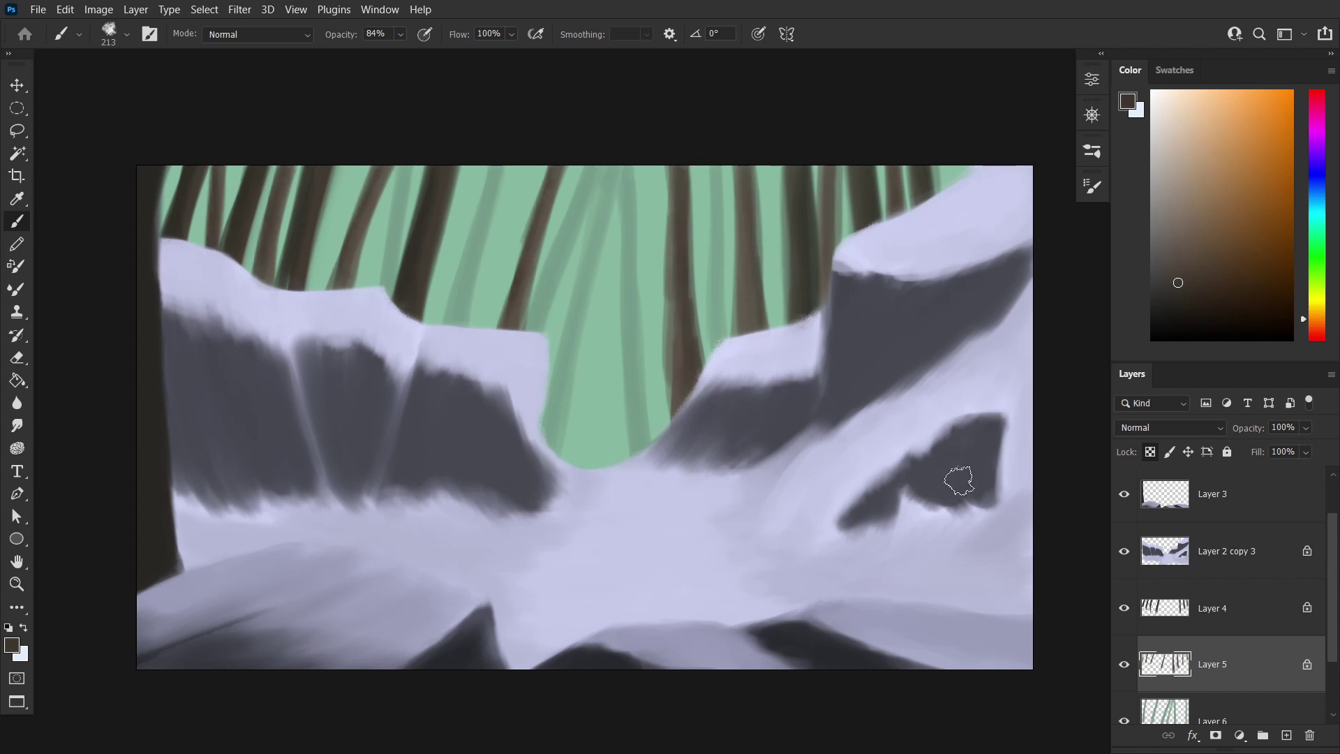
Paint a broad green haze over the upper trees on Layer 7
{"action": "key", "text": "alt+bracketleft"}
{"action": "key", "text": "alt+bracketleft"}
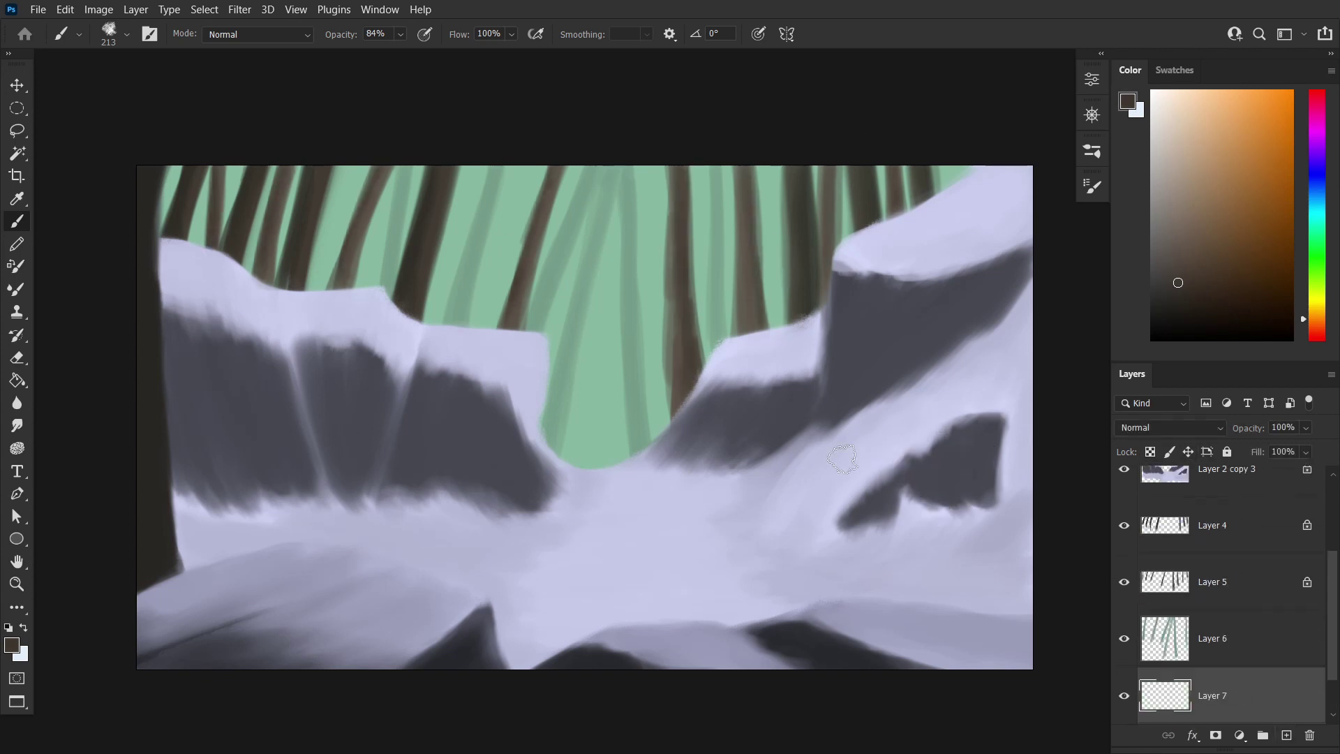
{"action": "left_click", "coordinate": [524, 187], "text": "alt"}
{"action": "key", "text": "bracketright"}
{"action": "key", "text": "bracketright"}
{"action": "key", "text": "bracketright"}
{"action": "mouse_move", "coordinate": [718, 210]}
{"action": "left_mouse_down"}
{"action": "mouse_move", "coordinate": [607, 140]}
{"action": "mouse_move", "coordinate": [748, 344]}
{"action": "mouse_move", "coordinate": [209, 210]}
{"action": "mouse_move", "coordinate": [766, 309]}
{"action": "left_mouse_up"}
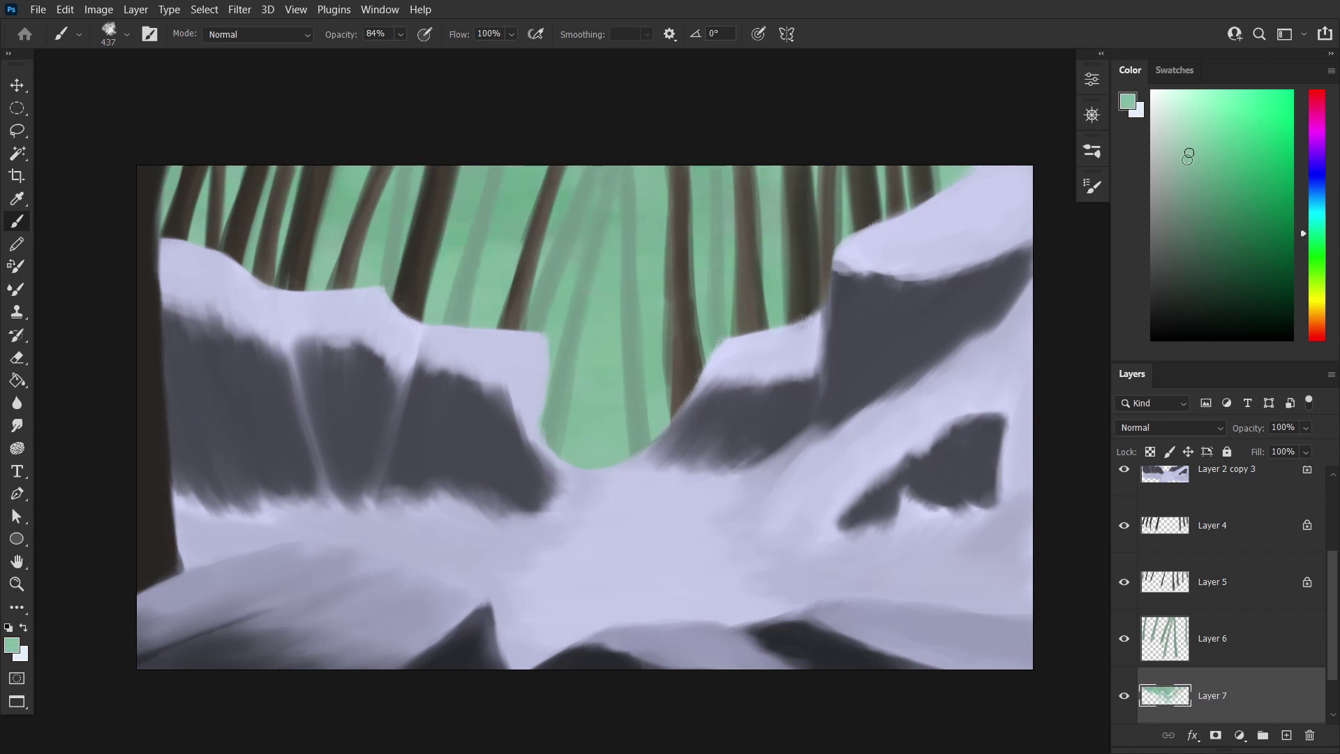
{"action": "left_click", "coordinate": [463, 270], "text": "alt"}
Lock Layer 6 transparency and lower its Fill to about 47%
{"action": "key", "text": "alt+]"}
{"action": "key", "text": "slash"}
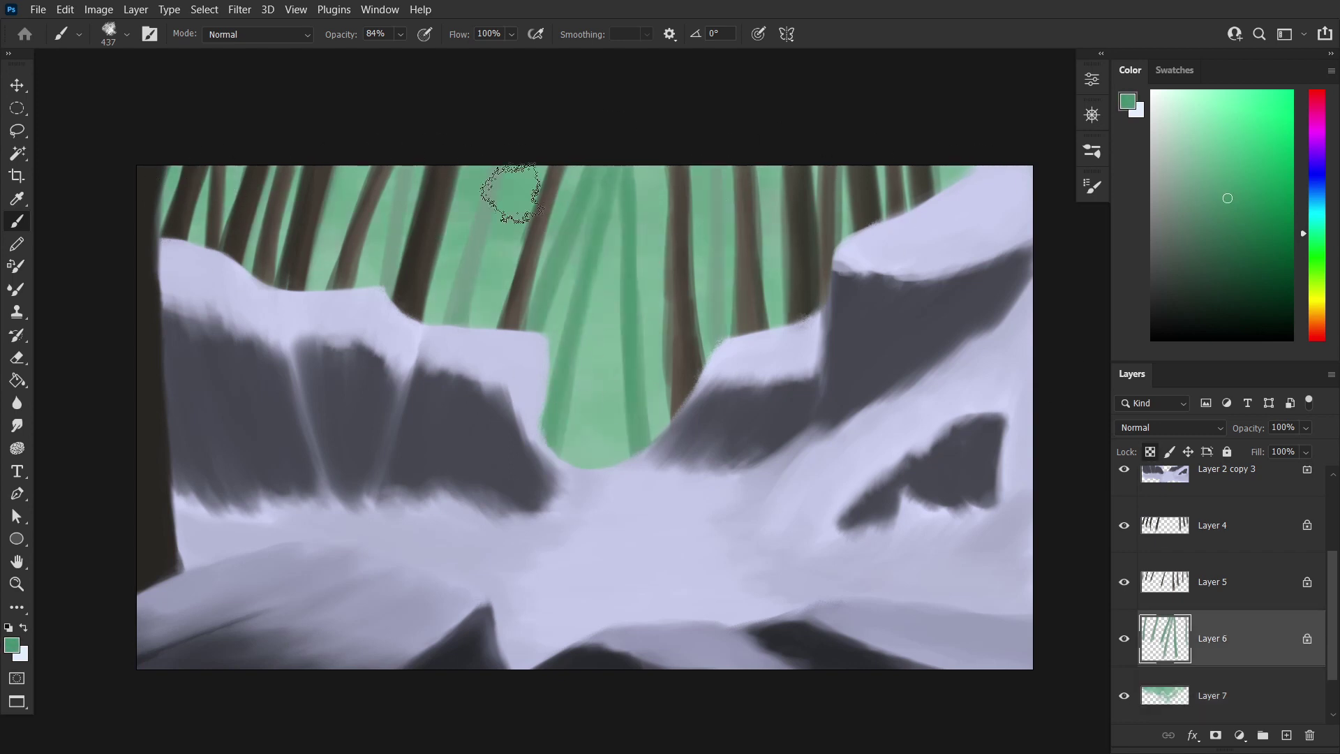
{"action": "left_click", "coordinate": [1306, 452]}
{"action": "left_click_drag", "start_coordinate": [1328, 471], "coordinate": [1282, 475]}
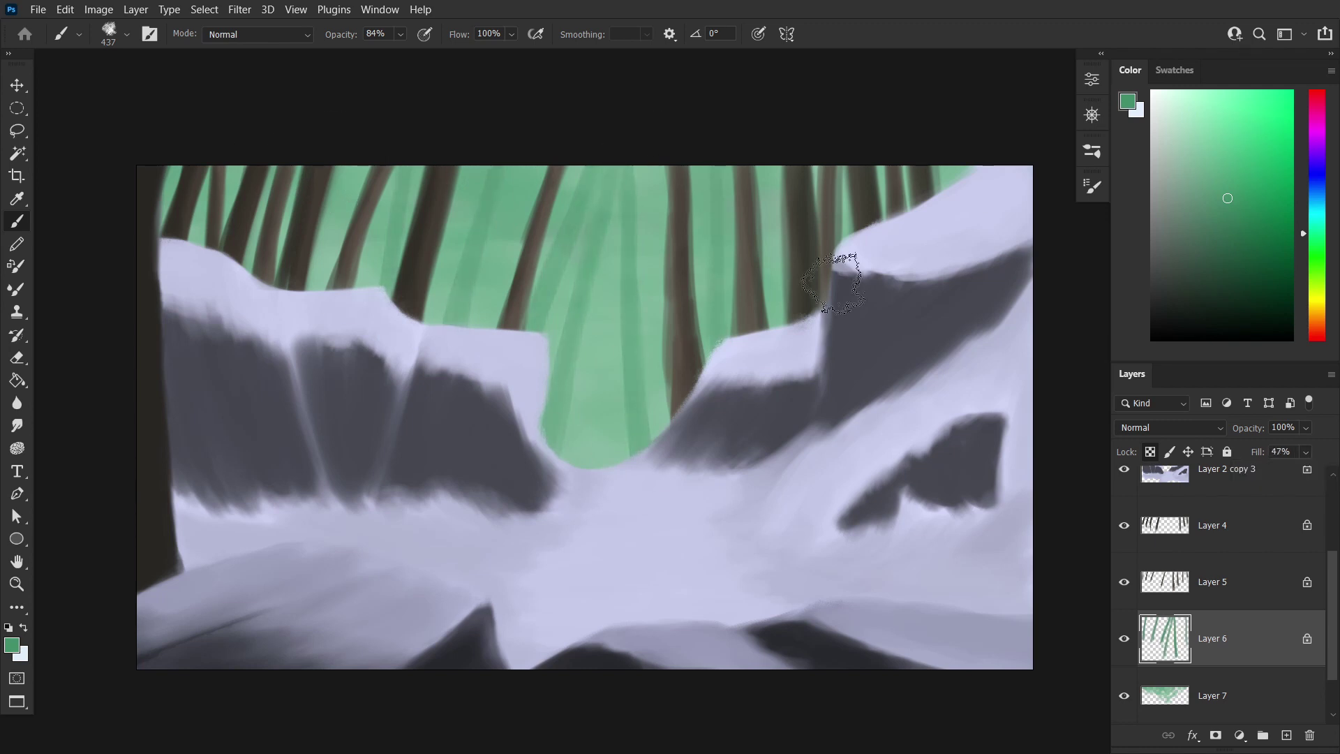
{"action": "scroll", "coordinate": [1177, 590], "scroll_direction": "up", "scroll_amount": 3}
Add a new layer clipped to the snow and dab light lavender highlights in the central clearing
{"action": "left_click", "coordinate": [1169, 557]}
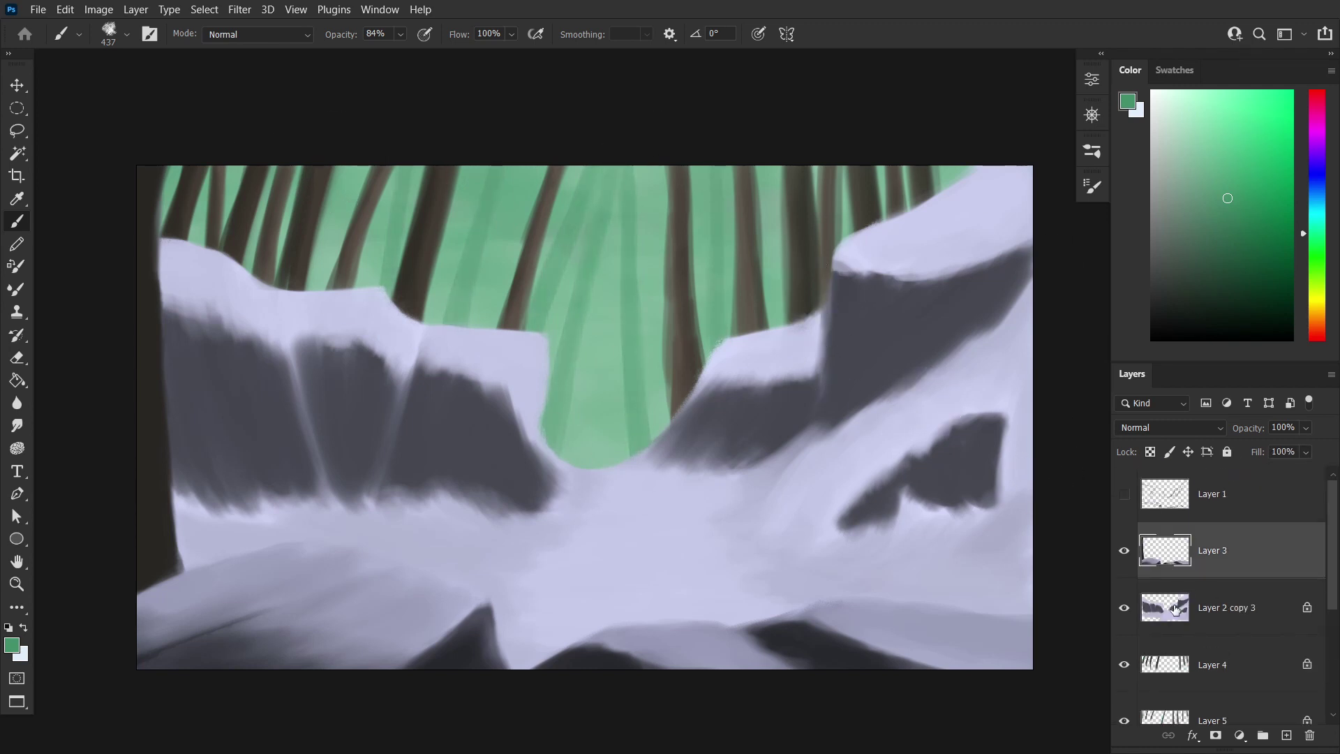
{"action": "left_click", "coordinate": [1186, 607]}
{"action": "left_click", "coordinate": [1287, 735]}
{"action": "key", "text": "ctrl+alt+g"}
{"action": "left_click", "coordinate": [906, 272], "text": "alt"}
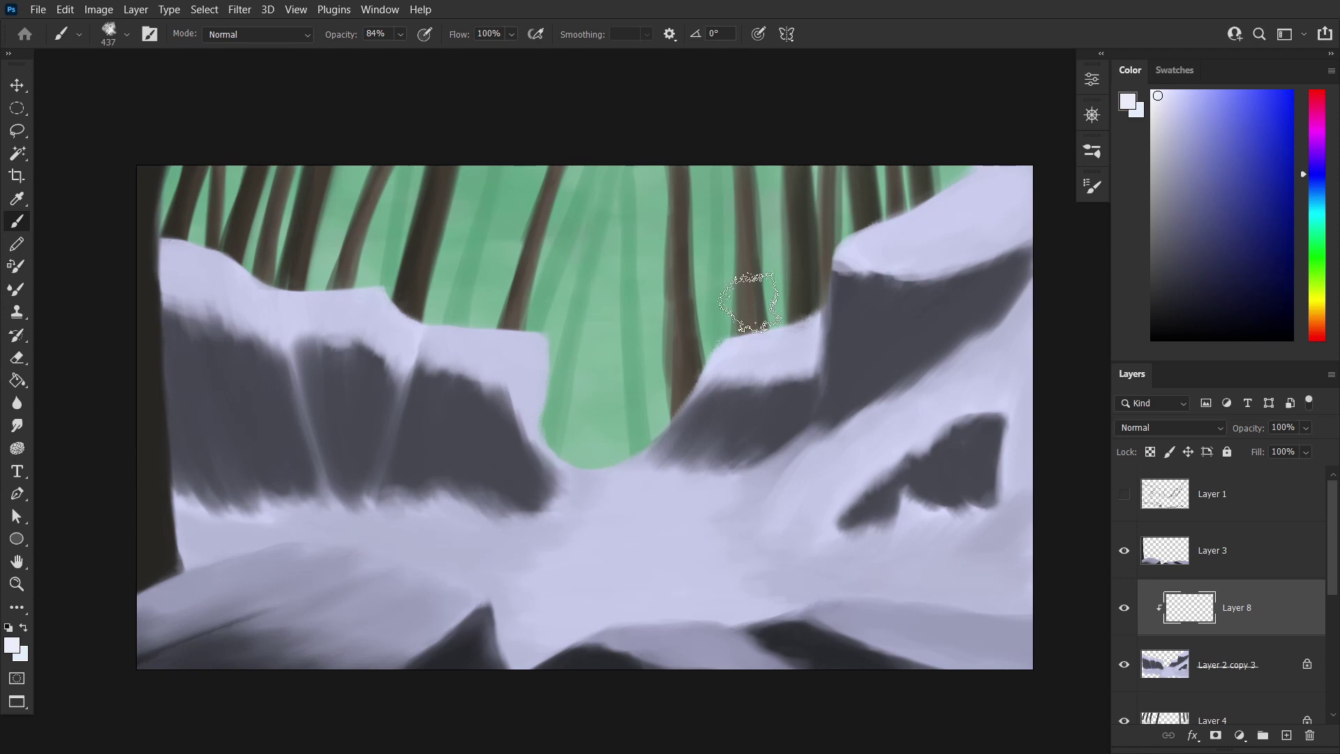
{"action": "left_click_drag", "start_coordinate": [751, 300], "coordinate": [712, 323]}
{"action": "key", "text": "bracketleft"}
{"action": "key", "text": "bracketleft"}
{"action": "key", "text": "bracketleft"}
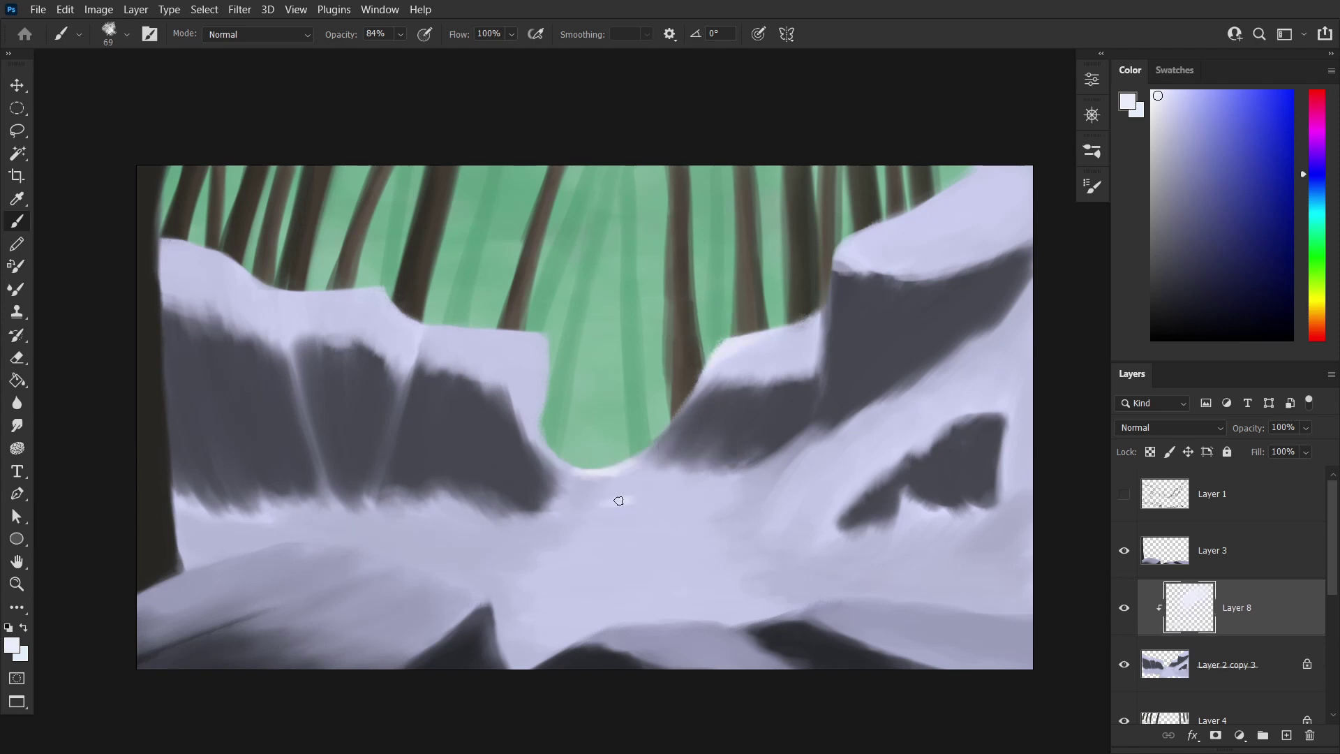
{"action": "left_click_drag", "start_coordinate": [619, 500], "coordinate": [613, 508]}
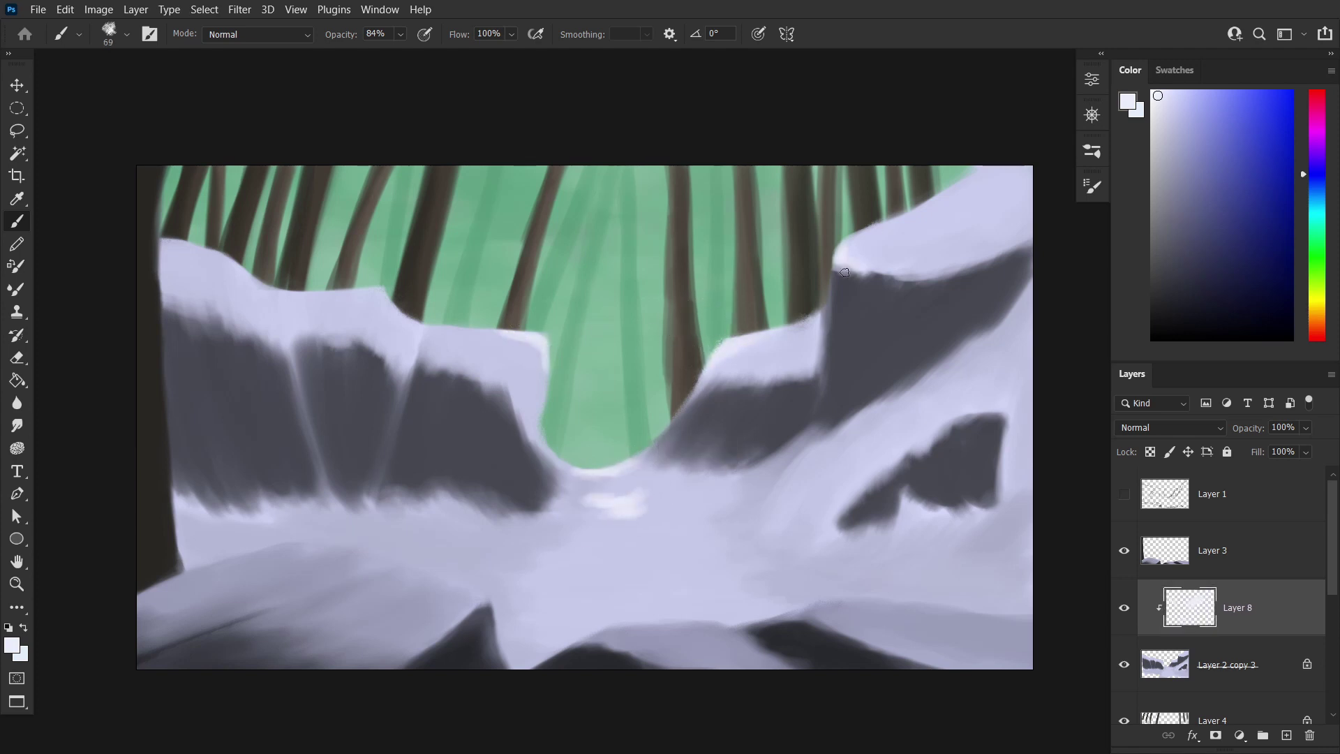
{"action": "left_click_drag", "start_coordinate": [623, 542], "coordinate": [639, 543]}
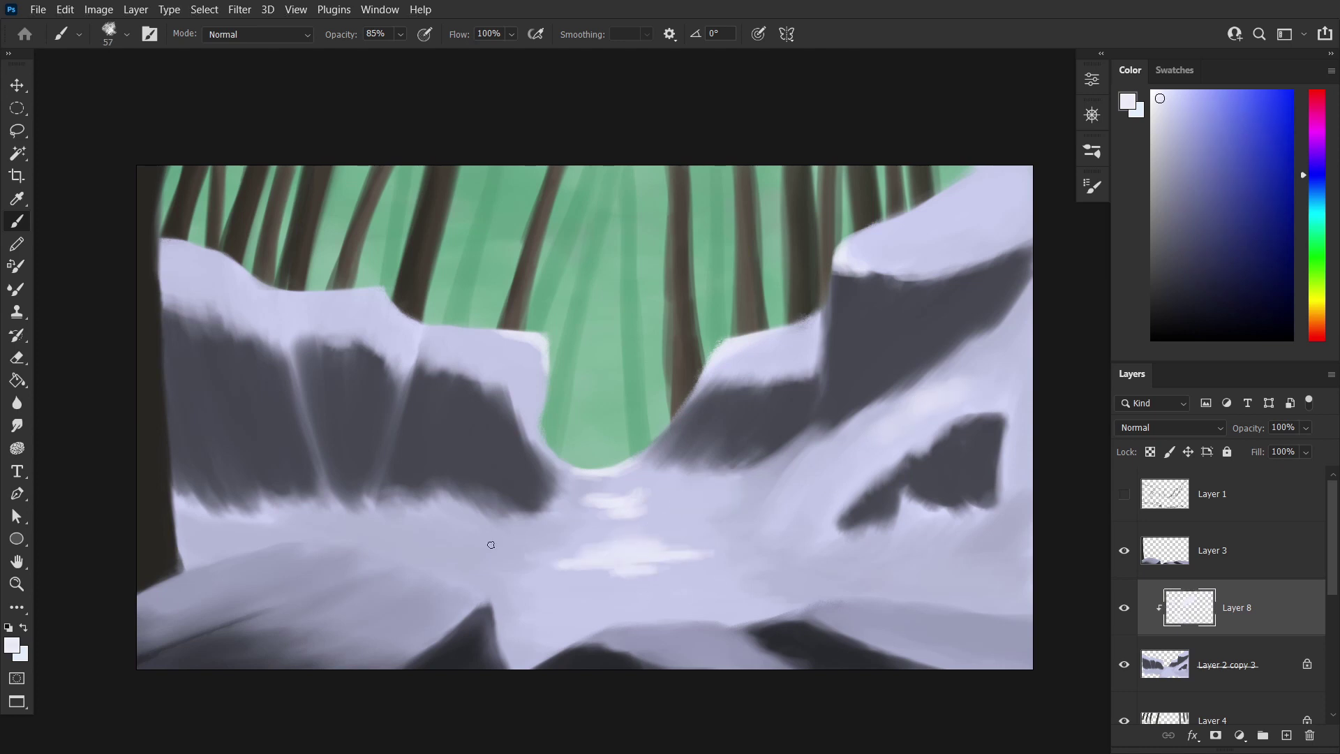
Set Layer 8 to Color Dodge and refine light streaks on the snow and right slope
{"action": "left_click_drag", "start_coordinate": [490, 544], "coordinate": [520, 541]}
{"action": "left_click", "coordinate": [1169, 427]}
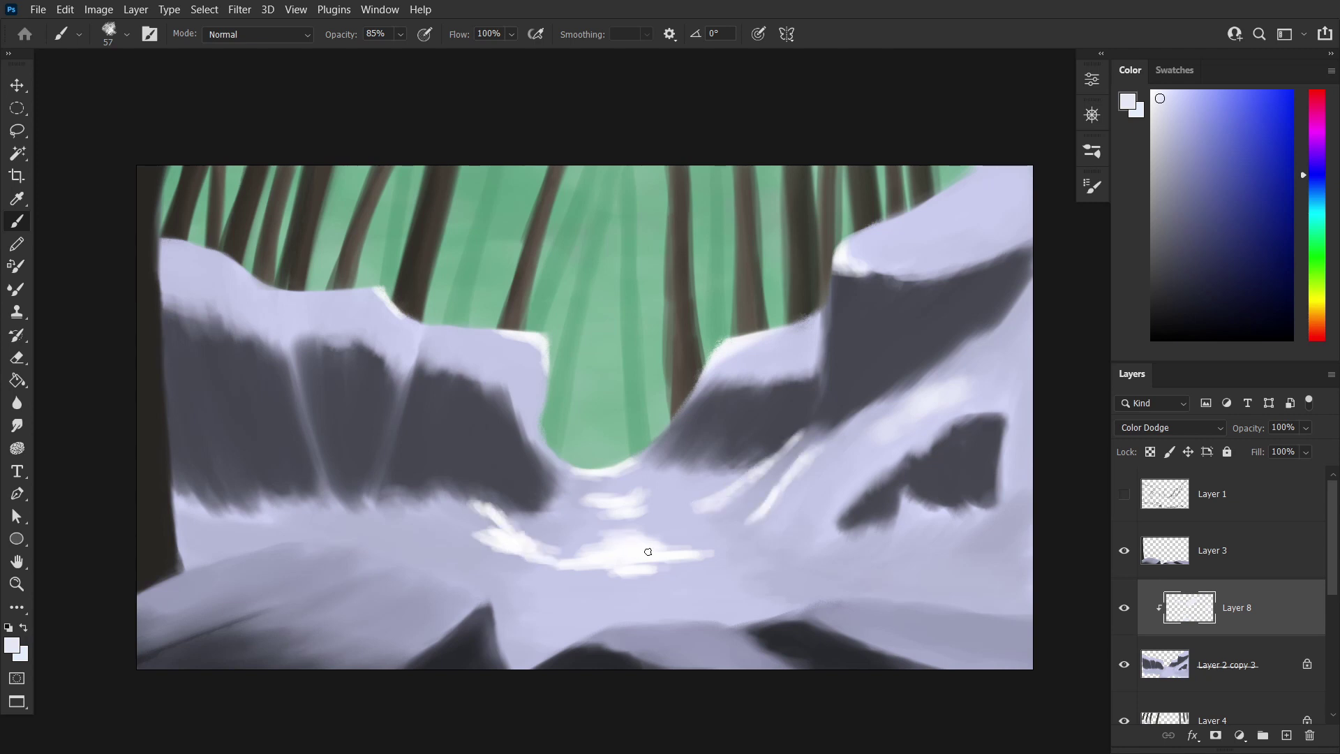
{"action": "key", "text": "e"}
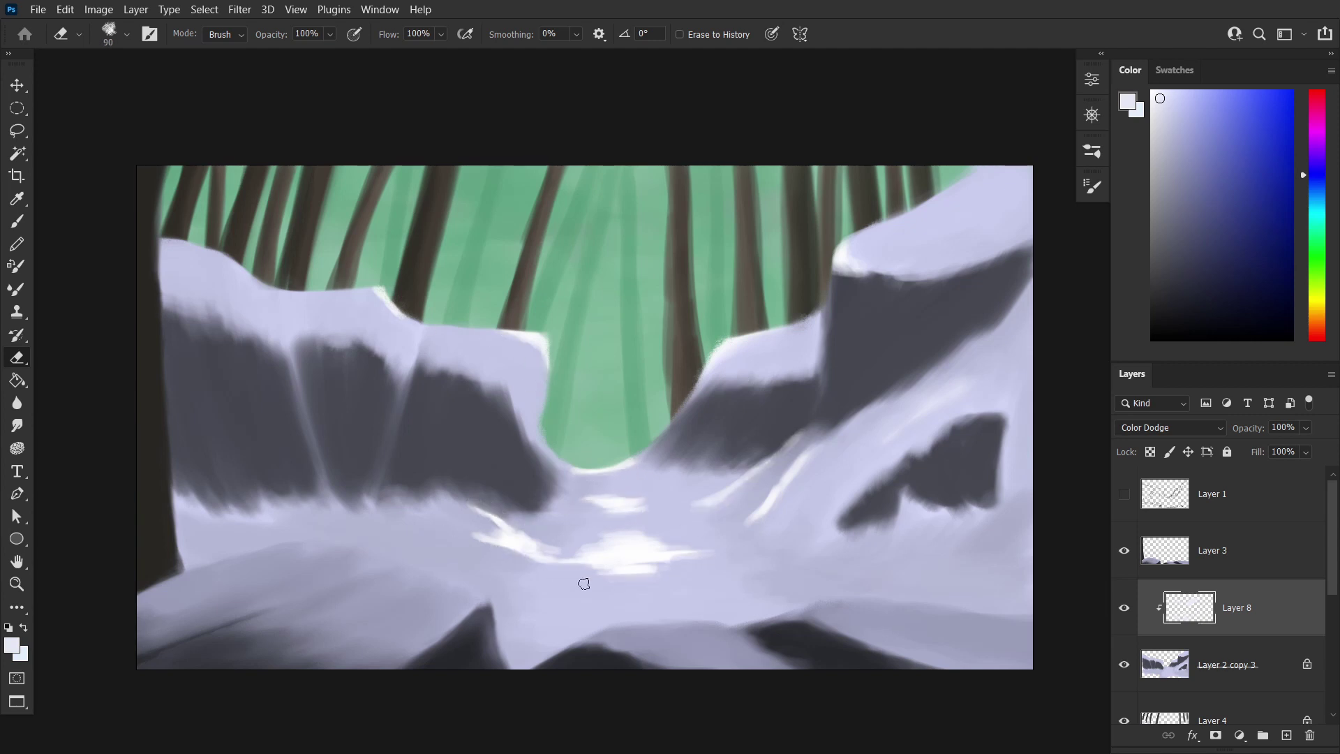
{"action": "key", "text": "b"}
{"action": "left_click_drag", "start_coordinate": [462, 538], "coordinate": [433, 528]}
{"action": "left_click_drag", "start_coordinate": [824, 520], "coordinate": [859, 487]}
{"action": "key", "text": "e"}
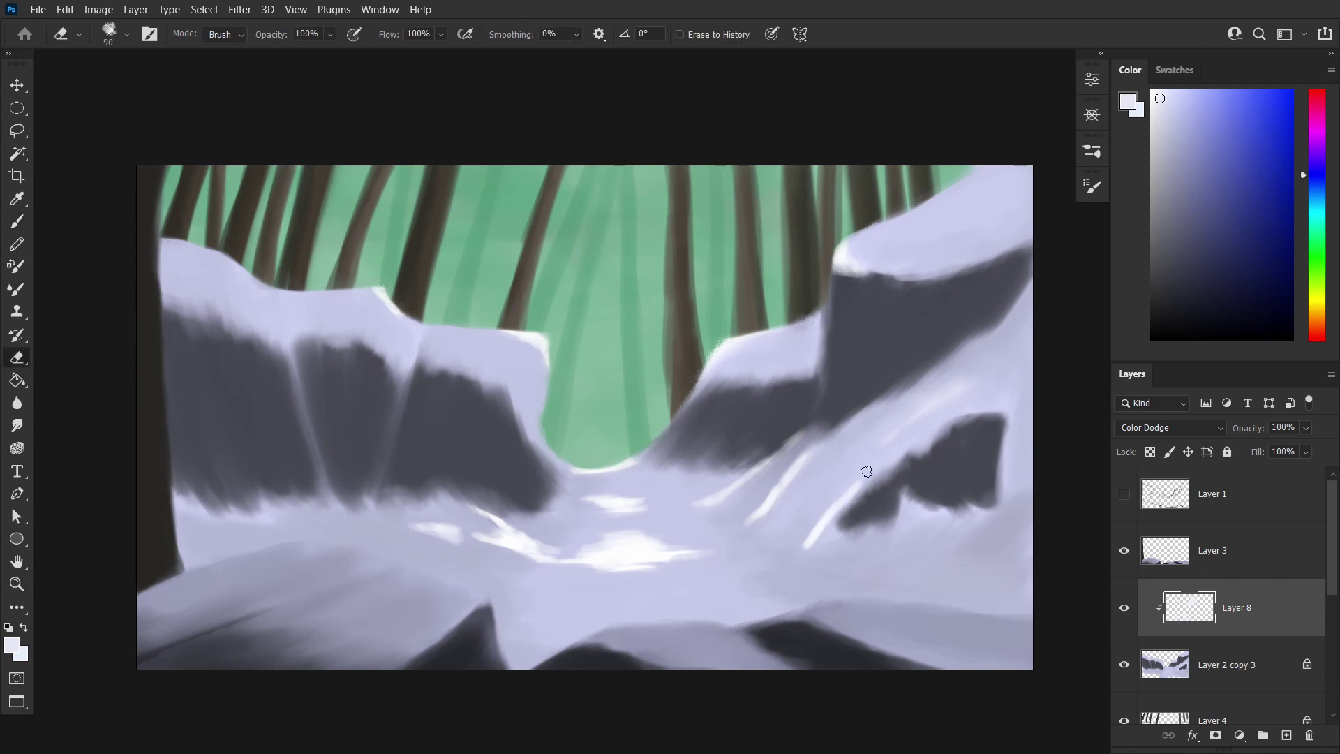
{"action": "key", "text": "b"}
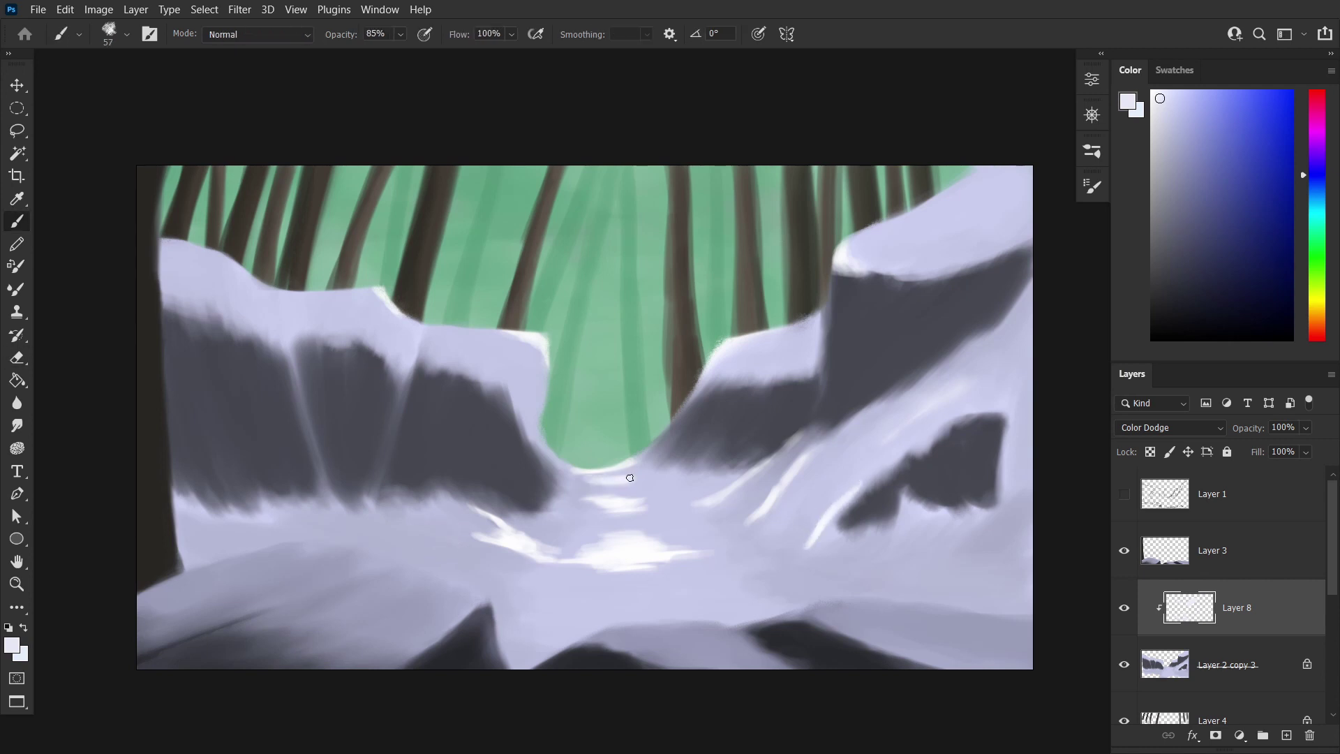
{"action": "key", "text": "e"}
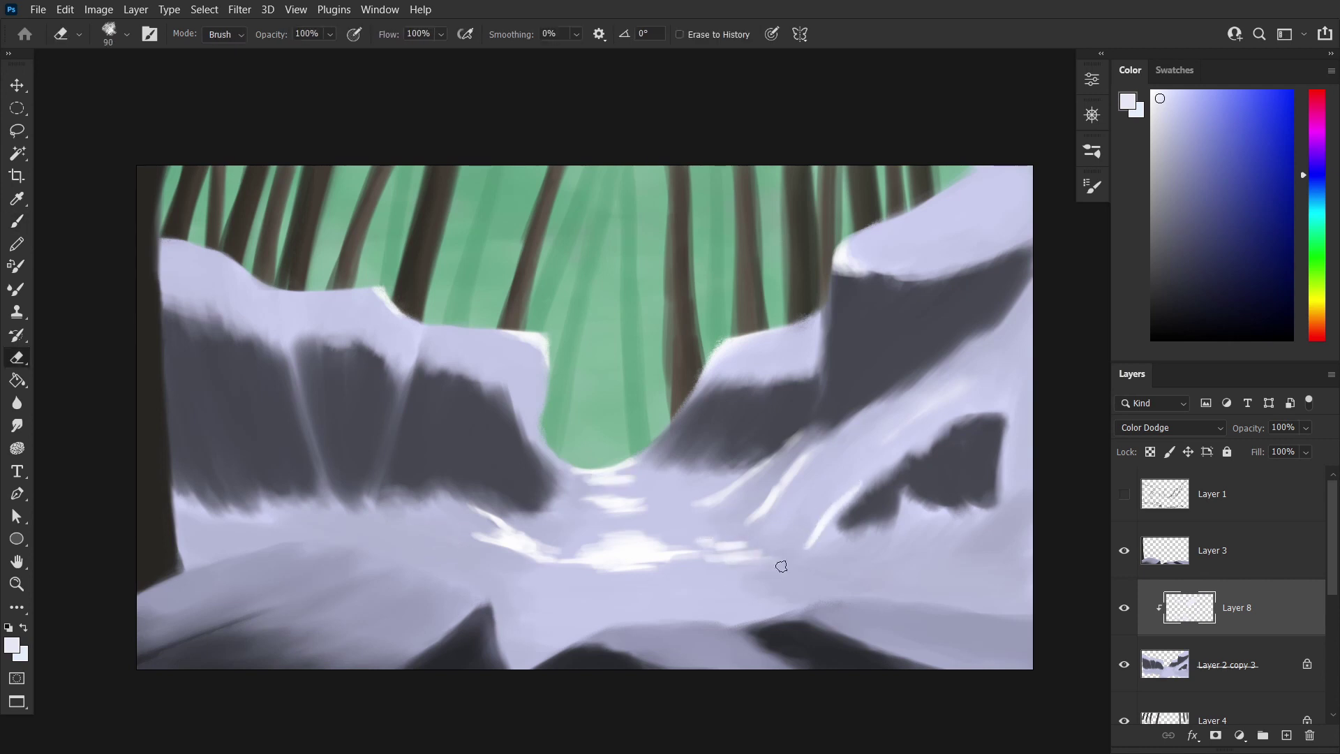
{"action": "key", "text": "ctrl+shift+alt+n"}
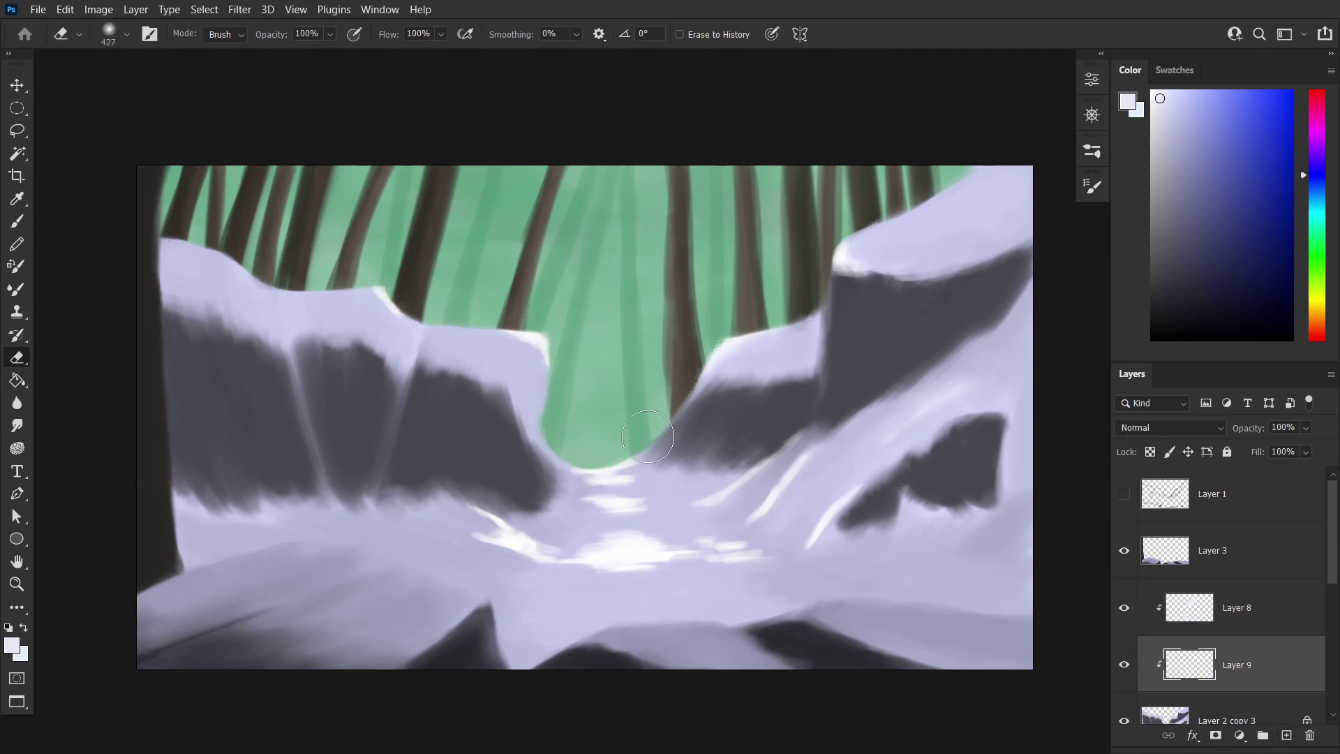
Paint a large white glow mid-canvas on Layer 9, set to Color Dodge at about a third Fill
{"action": "key", "text": "b"}
{"action": "left_click", "coordinate": [622, 554], "text": "alt"}
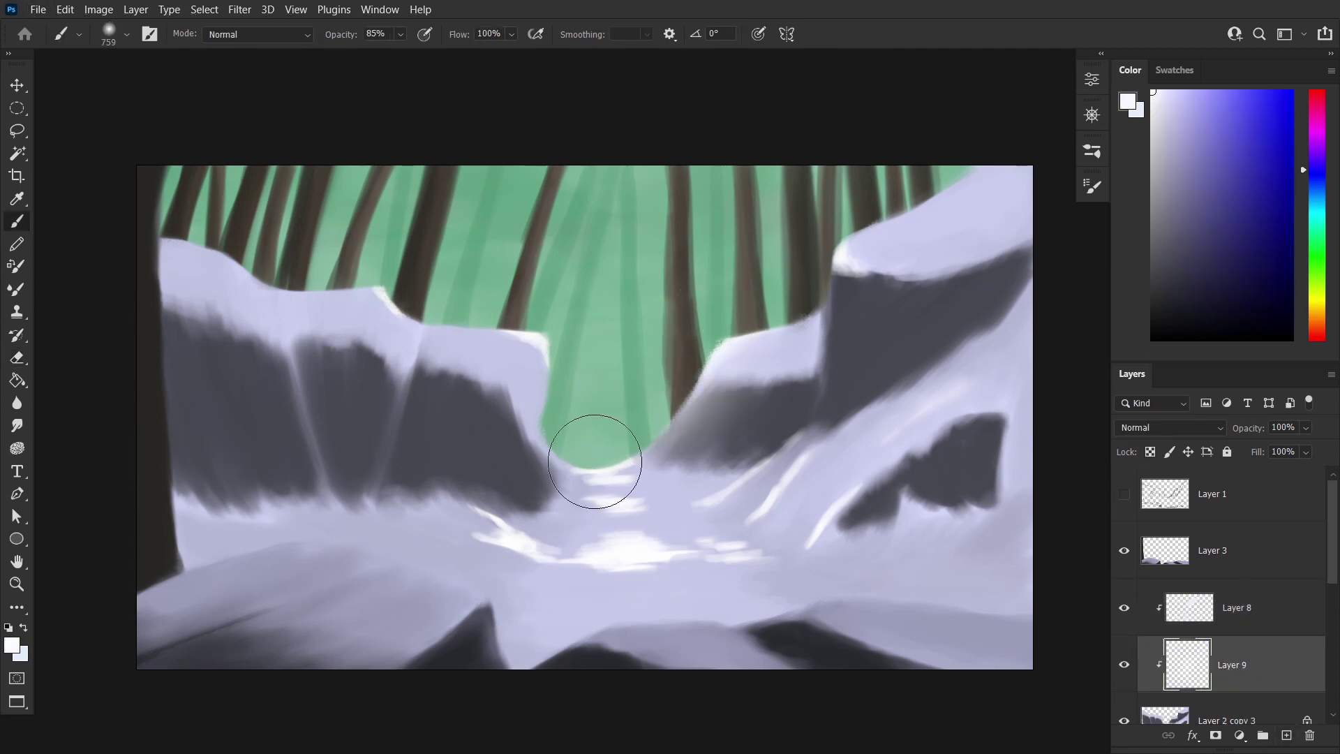
{"action": "mouse_move", "coordinate": [594, 462]}
{"action": "left_mouse_down"}
{"action": "mouse_move", "coordinate": [700, 554]}
{"action": "mouse_move", "coordinate": [689, 542]}
{"action": "left_mouse_up"}
{"action": "left_click", "coordinate": [1170, 427]}
{"action": "left_click_drag", "start_coordinate": [1306, 452], "coordinate": [1272, 479]}
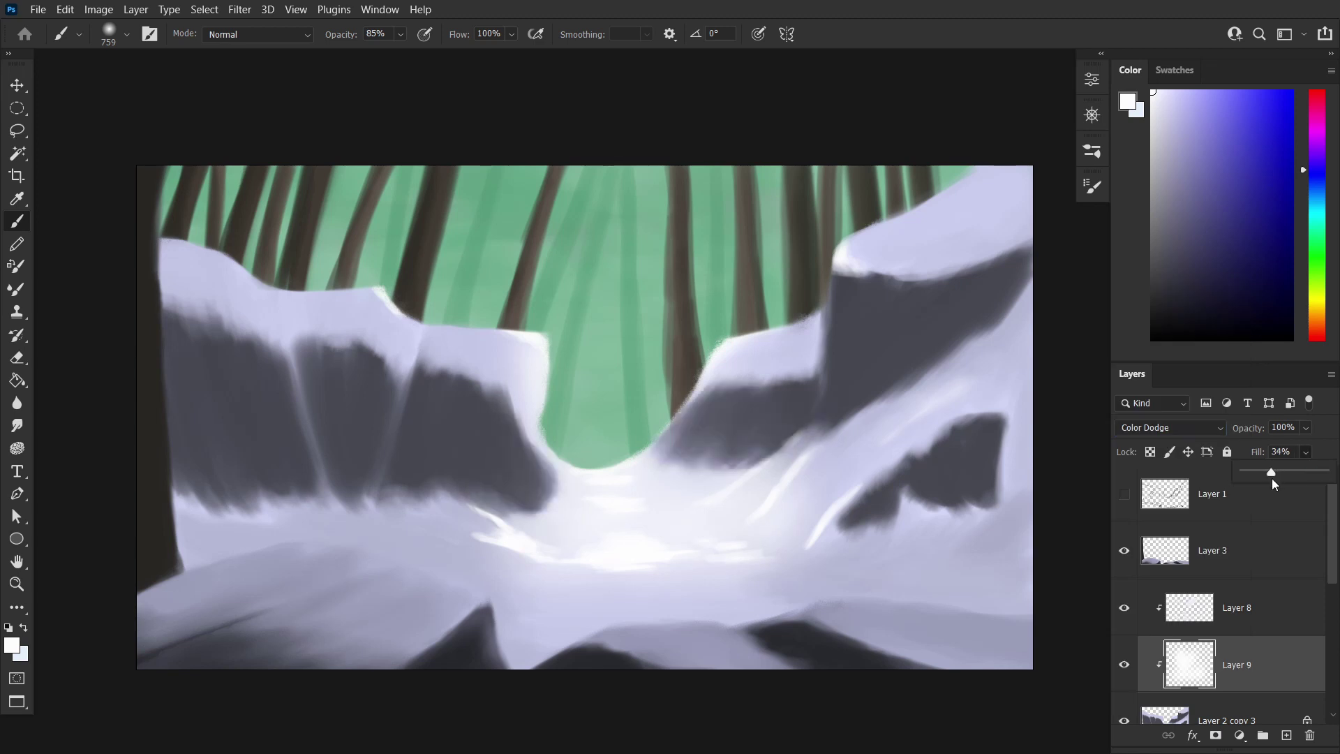
On new clipped Layer 10, paint grey-violet shading over the lower snow in Multiply, erasing the right side
{"action": "left_click", "coordinate": [1288, 735], "text": "ctrl"}
{"action": "left_click", "coordinate": [185, 430], "text": "alt"}
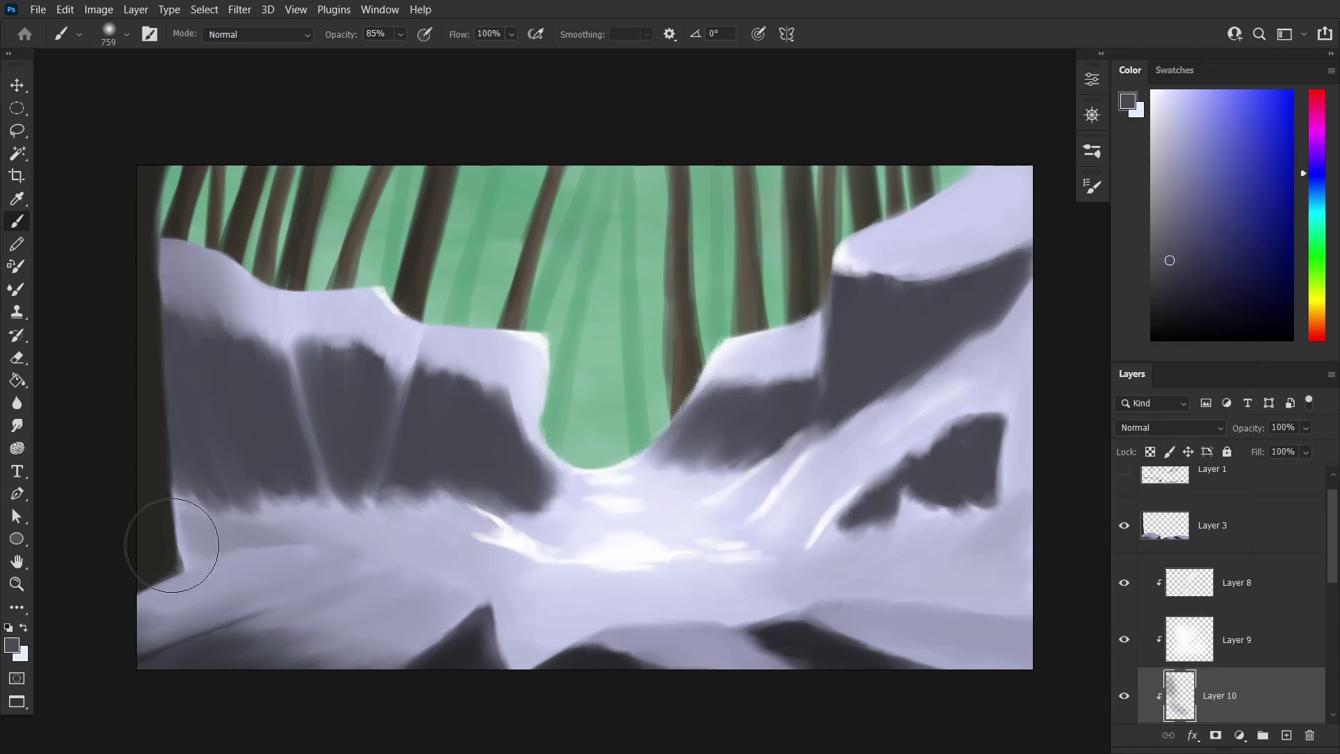
{"action": "mouse_move", "coordinate": [174, 547]}
{"action": "left_mouse_down"}
{"action": "mouse_move", "coordinate": [658, 652]}
{"action": "mouse_move", "coordinate": [943, 544]}
{"action": "mouse_move", "coordinate": [899, 280]}
{"action": "mouse_move", "coordinate": [509, 619]}
{"action": "mouse_move", "coordinate": [302, 389]}
{"action": "mouse_move", "coordinate": [784, 652]}
{"action": "left_mouse_up"}
{"action": "left_click", "coordinate": [1153, 427]}
{"action": "left_click", "coordinate": [1130, 344]}
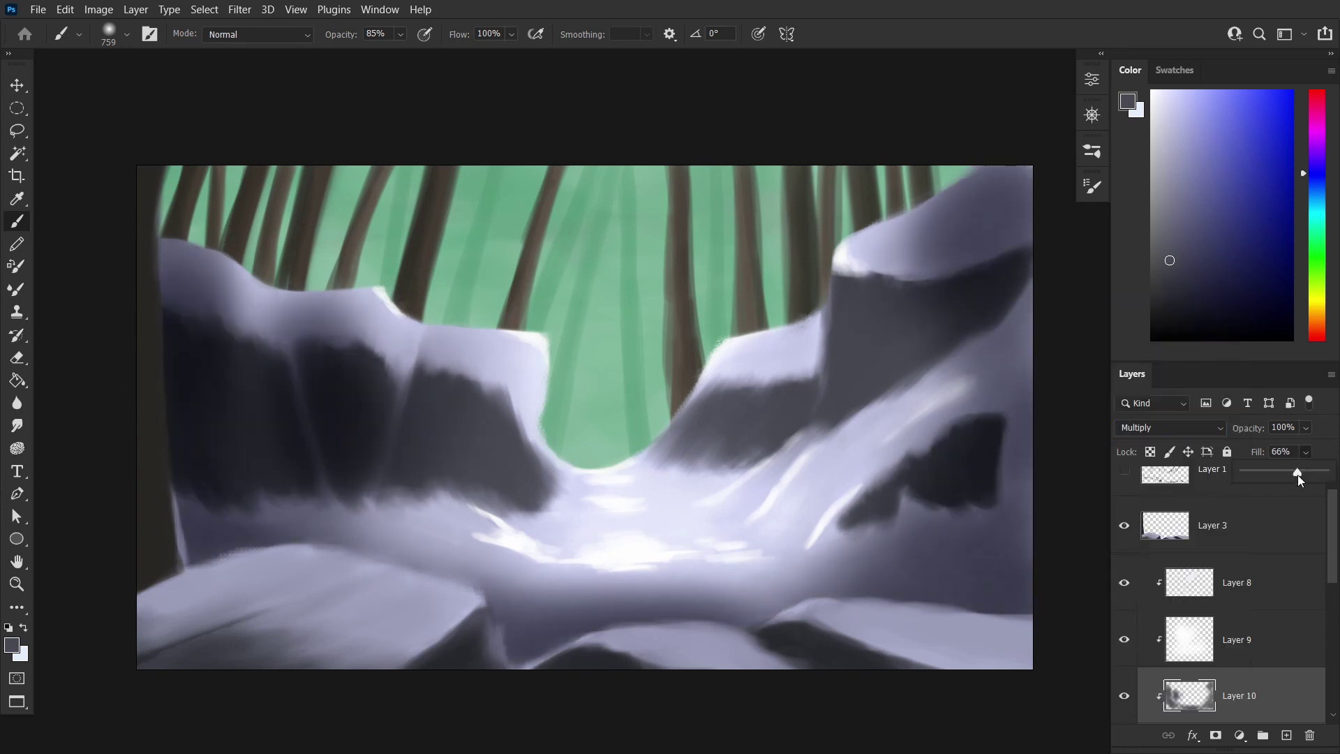
{"action": "key", "text": "e"}
{"action": "mouse_move", "coordinate": [935, 237]}
{"action": "left_mouse_down"}
{"action": "mouse_move", "coordinate": [864, 452]}
{"action": "mouse_move", "coordinate": [658, 574]}
{"action": "mouse_move", "coordinate": [977, 530]}
{"action": "mouse_move", "coordinate": [488, 350]}
{"action": "mouse_move", "coordinate": [245, 452]}
{"action": "mouse_move", "coordinate": [586, 601]}
{"action": "left_mouse_up"}
Dim the glow in the lower middle and reduce Layer 10 shading Fill to about a third
{"action": "key", "text": "alt+bracketright"}
{"action": "left_click_drag", "start_coordinate": [711, 425], "coordinate": [840, 548]}
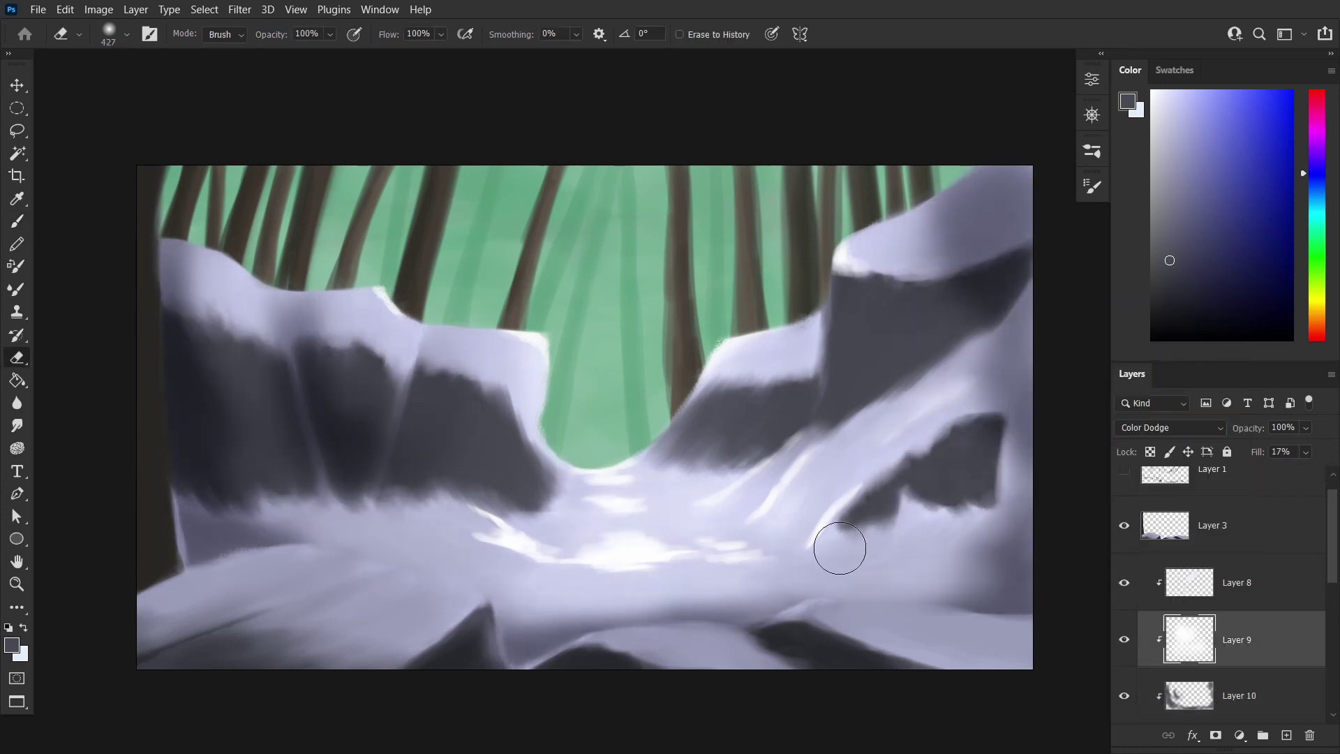
{"action": "key", "text": "alt+bracketright"}
{"action": "left_click", "coordinate": [1305, 453]}
{"action": "key", "text": "alt+bracketleft"}
{"action": "key", "text": "alt+bracketleft"}
{"action": "left_click_drag", "start_coordinate": [1255, 472], "coordinate": [1271, 471]}
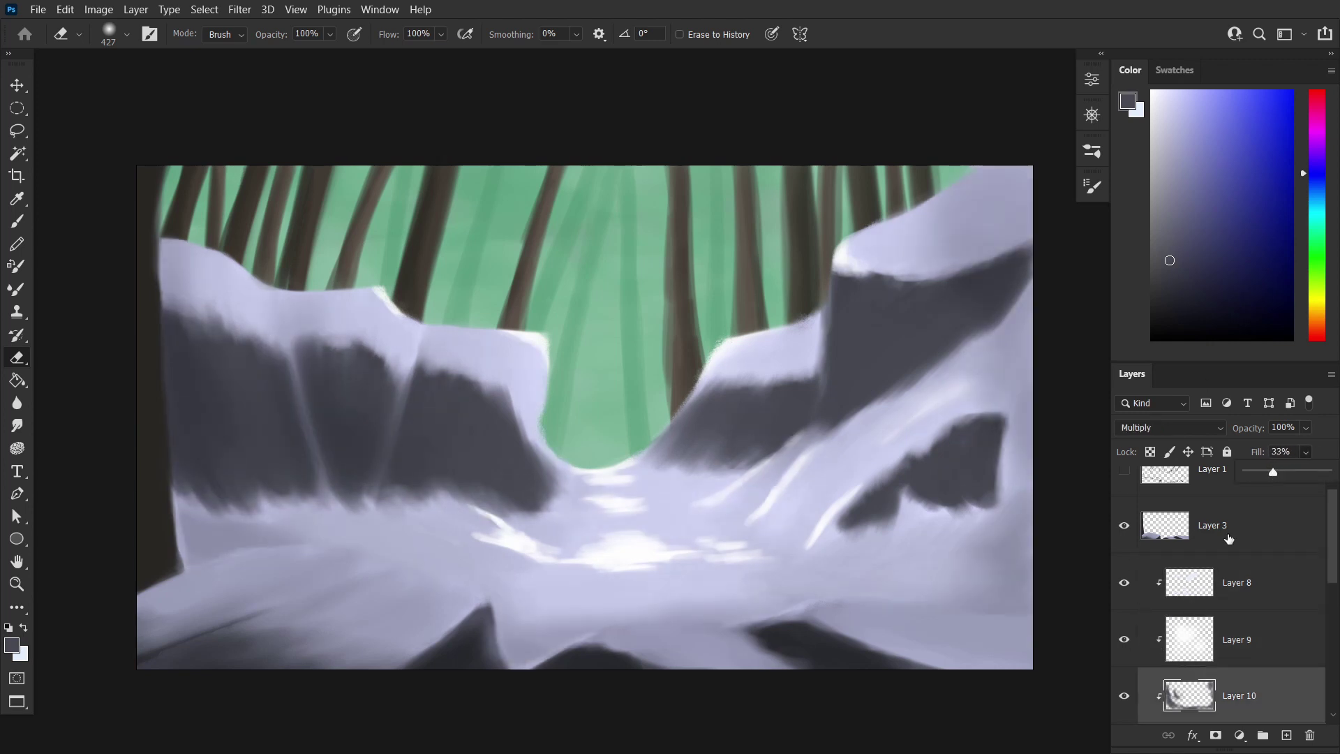
{"action": "key", "text": "alt+bracketright"}
{"action": "key", "text": "alt+bracketright"}
{"action": "key", "text": "alt+bracketright"}
Darken and clean up the left trunk edge on Layer 3, then fit the painting on screen
{"action": "key", "text": "b"}
{"action": "left_click", "coordinate": [153, 451], "text": "alt"}
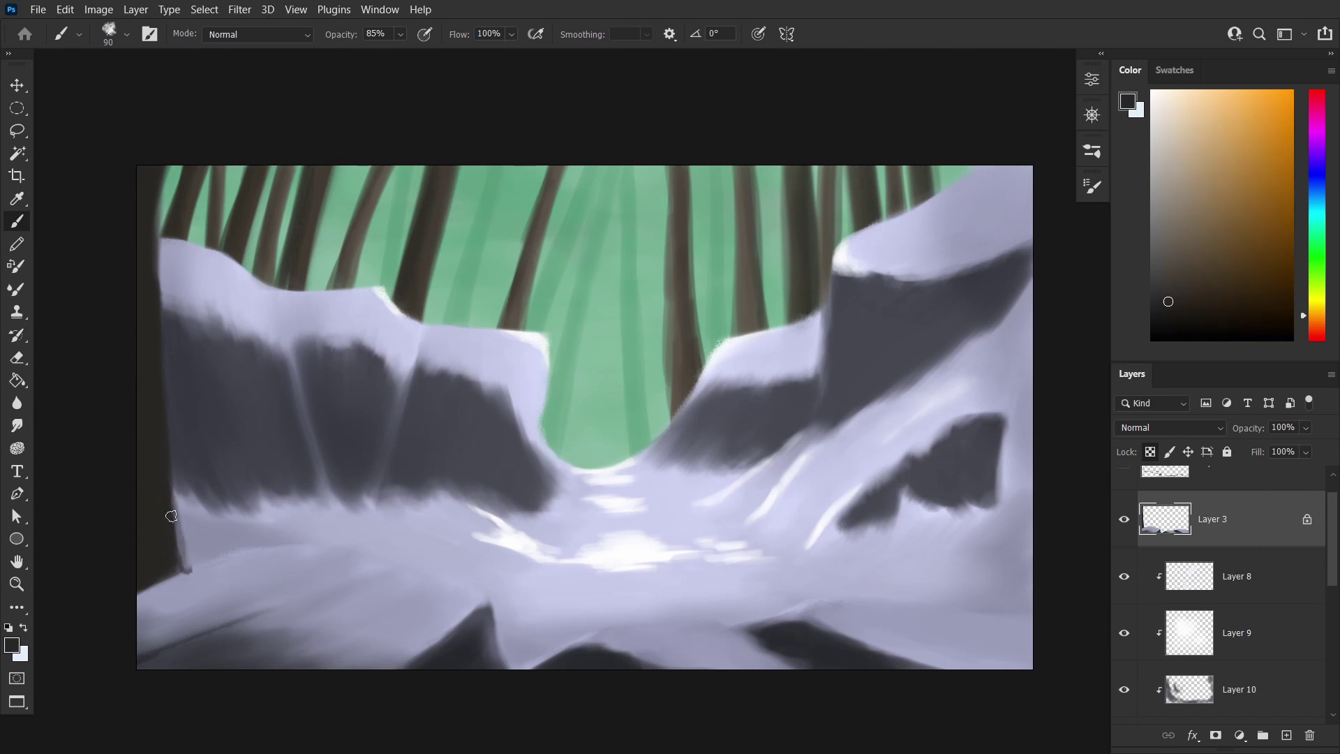
{"action": "left_click_drag", "start_coordinate": [171, 489], "coordinate": [185, 572]}
{"action": "scroll", "coordinate": [257, 517], "scroll_direction": "up", "scroll_amount": 3, "text": "alt"}
{"action": "key", "text": "e"}
{"action": "left_click_drag", "start_coordinate": [172, 448], "coordinate": [170, 370]}
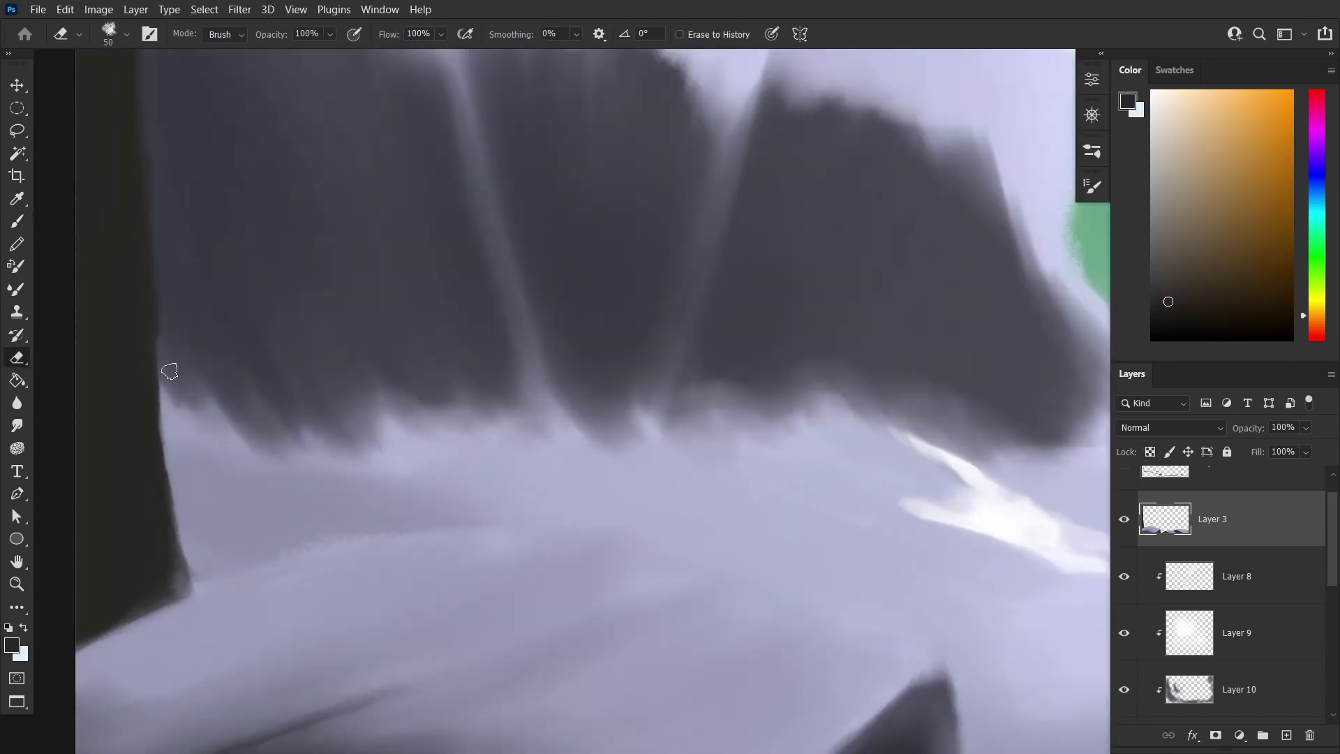
{"action": "key", "text": "ctrl+0"}
On a new layer, paint soft white mist into the green valley gap
{"action": "key", "text": "alt+bracketleft"}
{"action": "key", "text": "alt+bracketleft"}
{"action": "key", "text": "alt+bracketleft"}
{"action": "key", "text": "ctrl+shift+alt+n"}
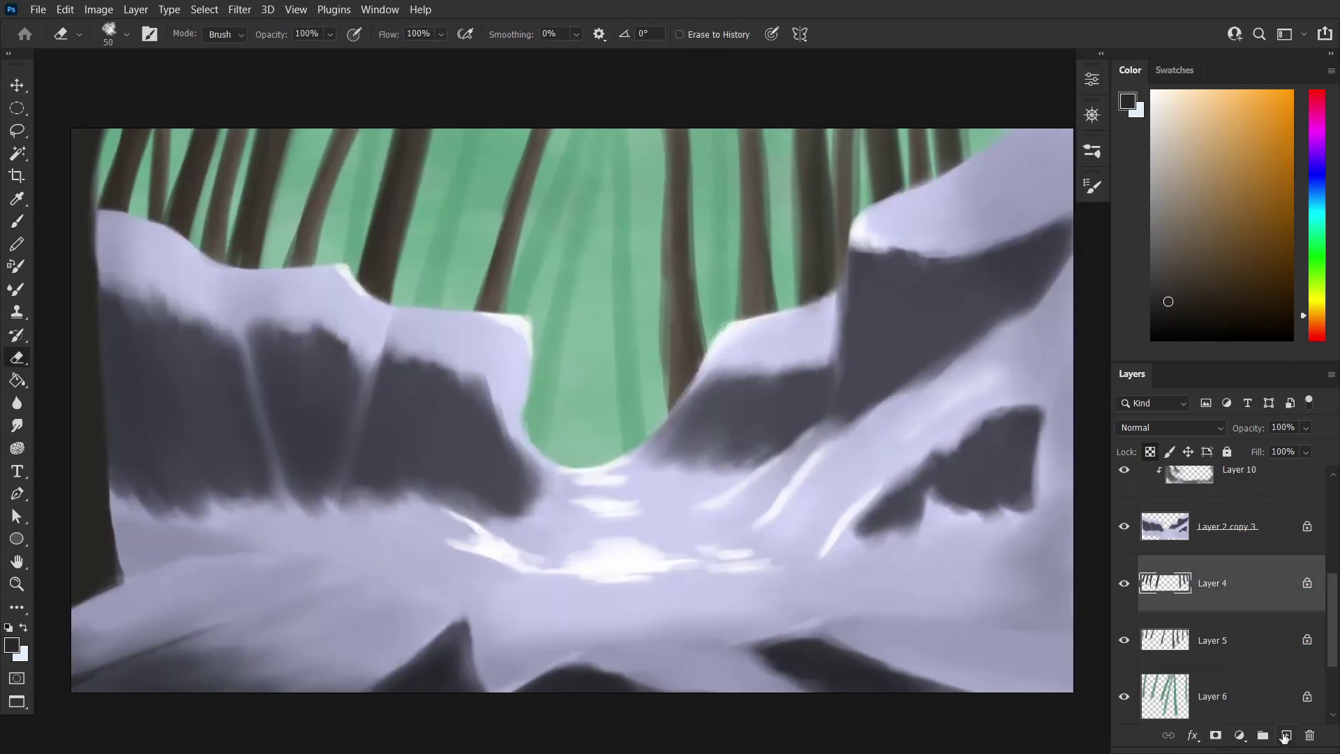
{"action": "right_click", "coordinate": [466, 286]}
{"action": "key", "text": "Escape"}
{"action": "key", "text": "b"}
{"action": "right_click", "coordinate": [604, 339]}
{"action": "key", "text": "Escape"}
{"action": "key", "text": "x"}
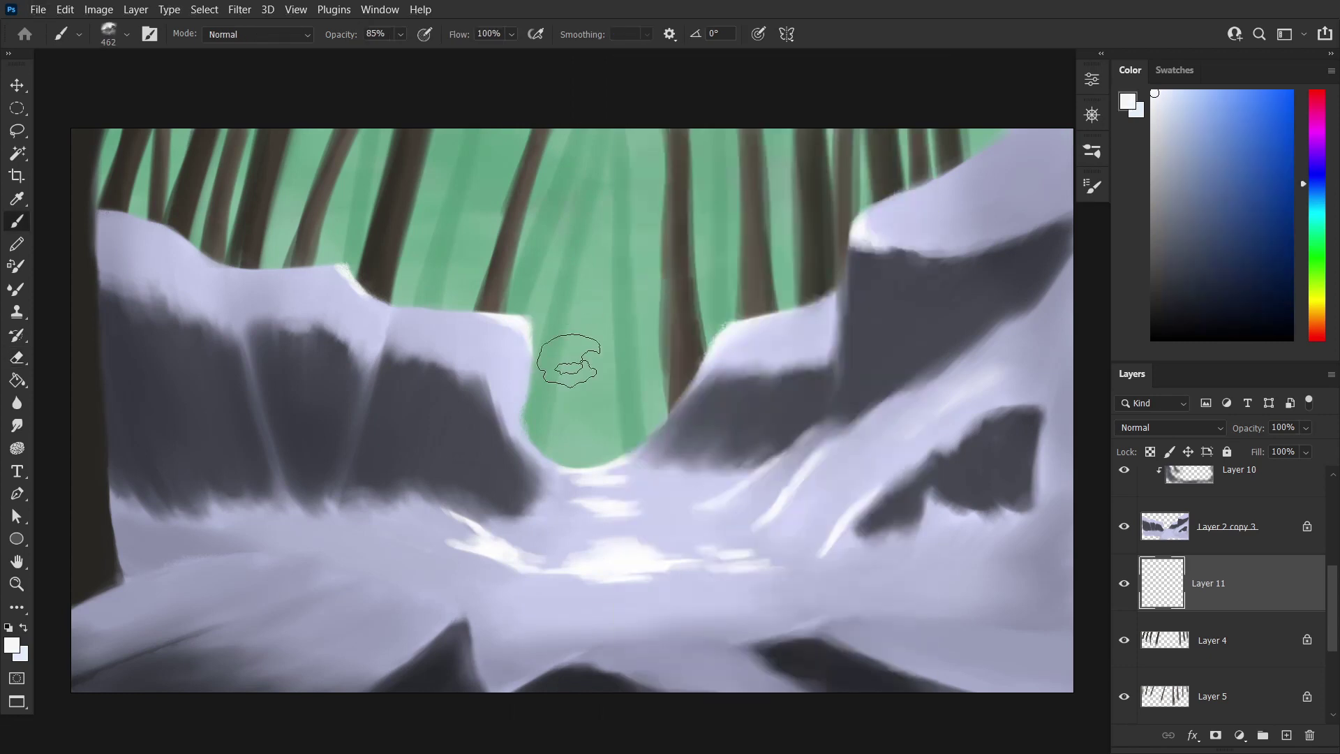
{"action": "left_click_drag", "start_coordinate": [680, 418], "coordinate": [583, 514]}
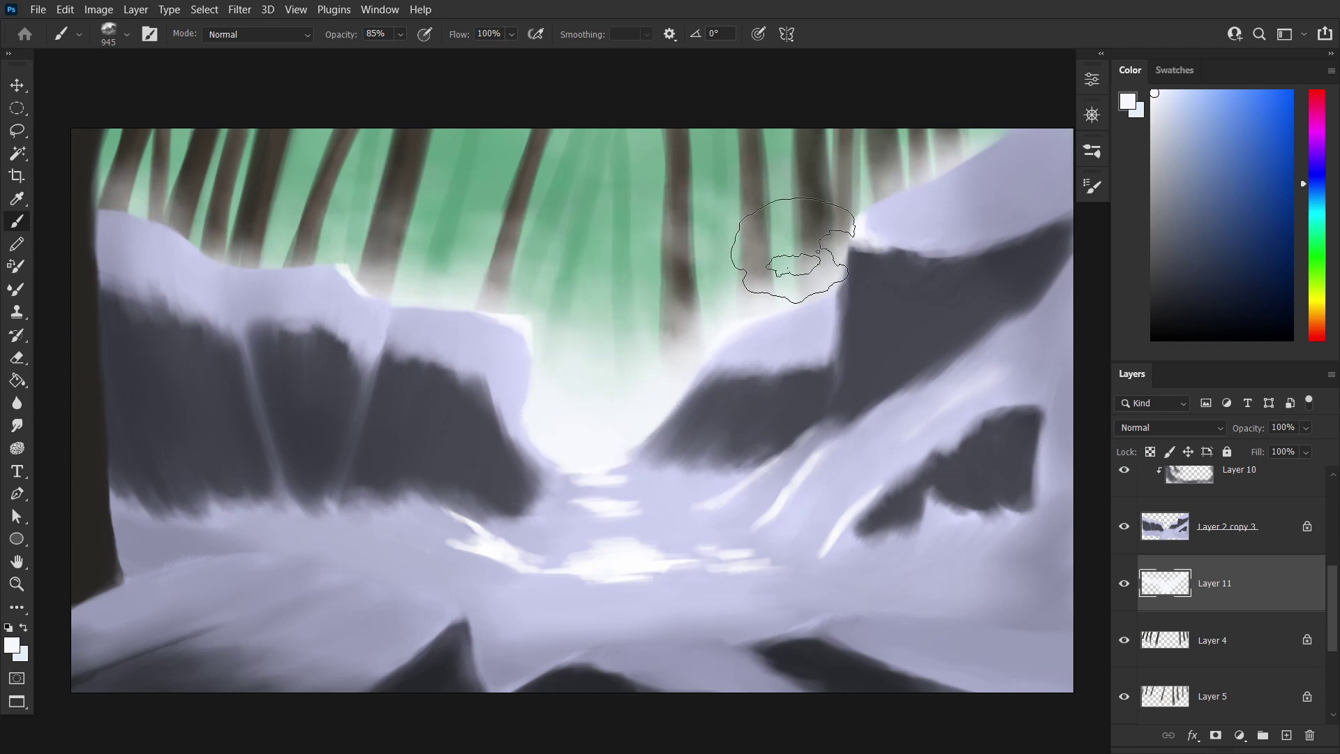
{"action": "key", "text": "e"}
Add another layer set to Multiply with Fill lowered to 20%
{"action": "key", "text": "ctrl+shift+alt+n"}
{"action": "key", "text": "ctrl+bracketleft"}
{"action": "key", "text": "b"}
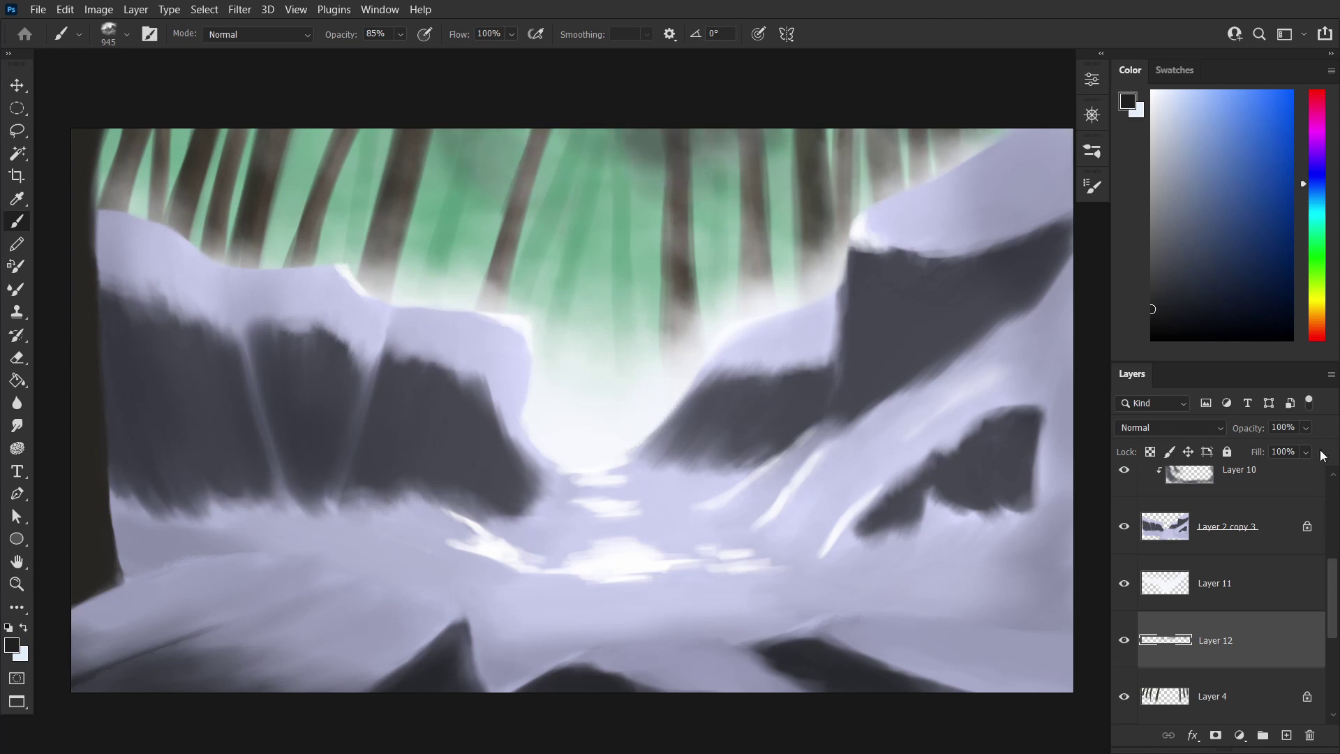
{"action": "left_click", "coordinate": [1170, 427]}
{"action": "left_click", "coordinate": [1158, 340]}
{"action": "left_click_drag", "start_coordinate": [1305, 452], "coordinate": [1257, 467]}
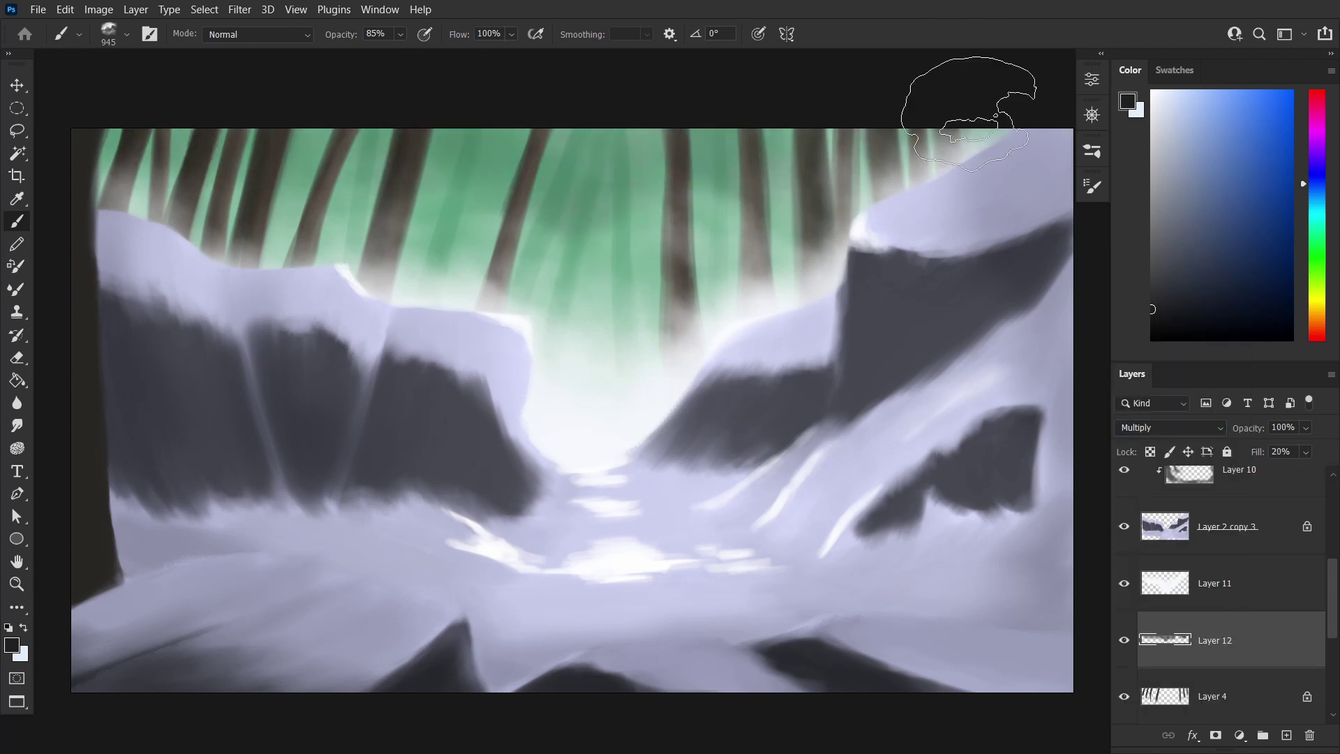
{"action": "key", "text": "e"}
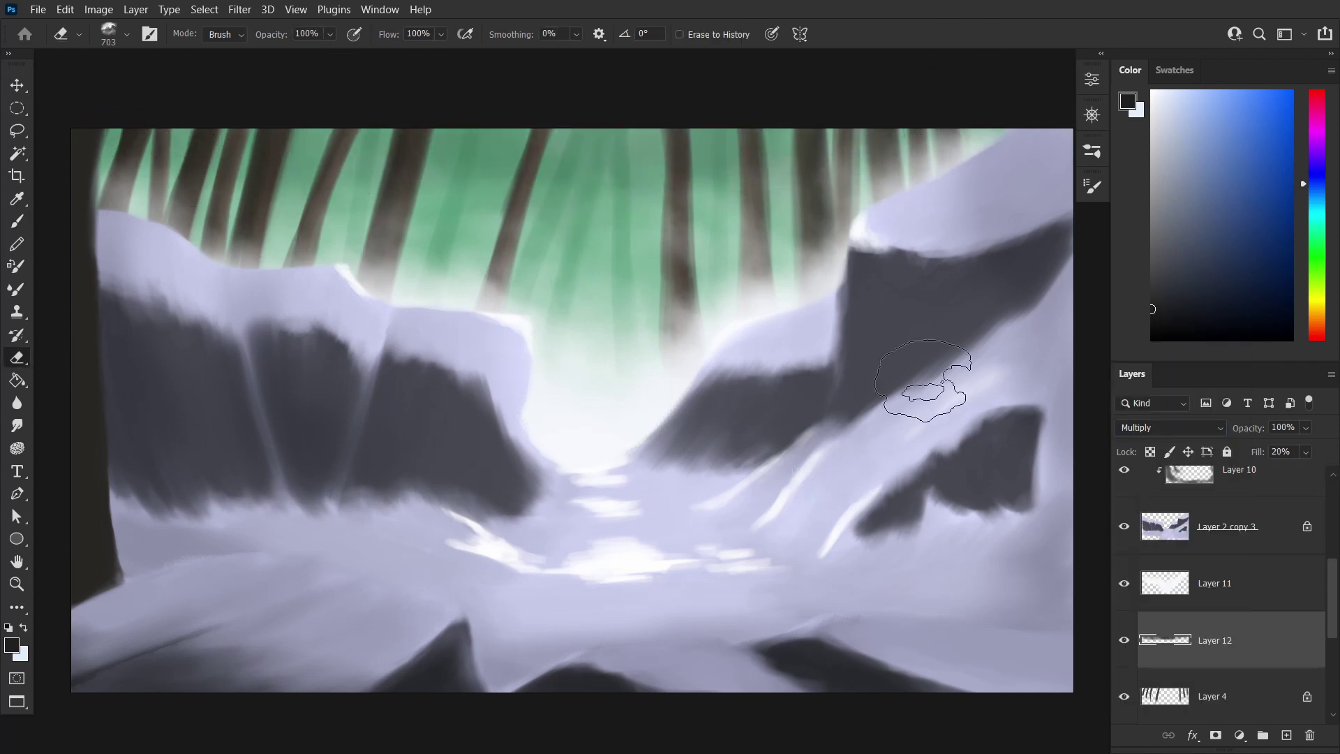
{"action": "scroll", "coordinate": [1210, 535], "scroll_direction": "up", "scroll_amount": 4}
Lower the lightness of the foreground rocks on Layer 3 with Hue/Saturation
{"action": "left_click", "coordinate": [1210, 535]}
{"action": "key", "text": "ctrl+u"}
{"action": "left_click_drag", "start_coordinate": [548, 340], "coordinate": [515, 340]}
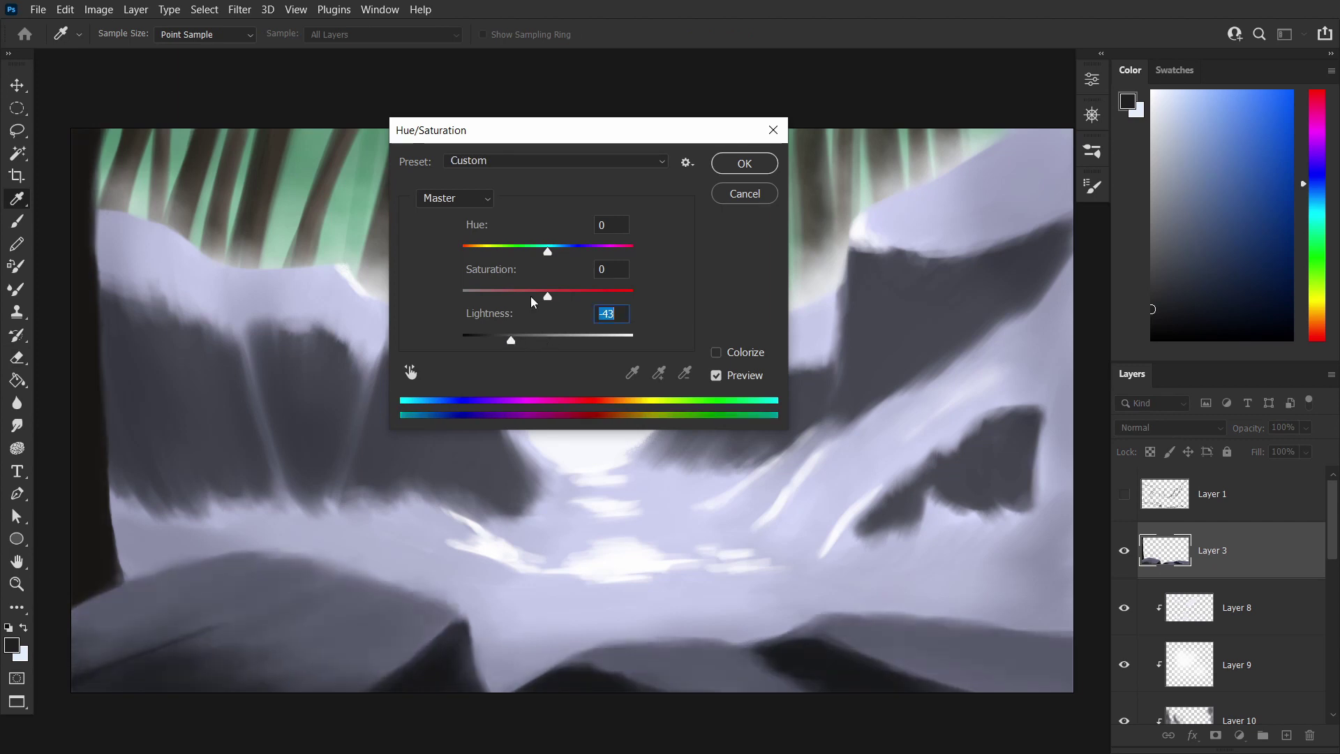
{"action": "left_click", "coordinate": [733, 164]}
{"action": "scroll", "coordinate": [1221, 593], "scroll_direction": "down", "scroll_amount": 3}
Shift the hue of the snow layer Layer 2 copy 3 slightly
{"action": "left_click", "coordinate": [1221, 722]}
{"action": "key", "text": "ctrl+u"}
{"action": "left_click_drag", "start_coordinate": [548, 251], "coordinate": [544, 250]}
{"action": "key", "text": "Tab"}
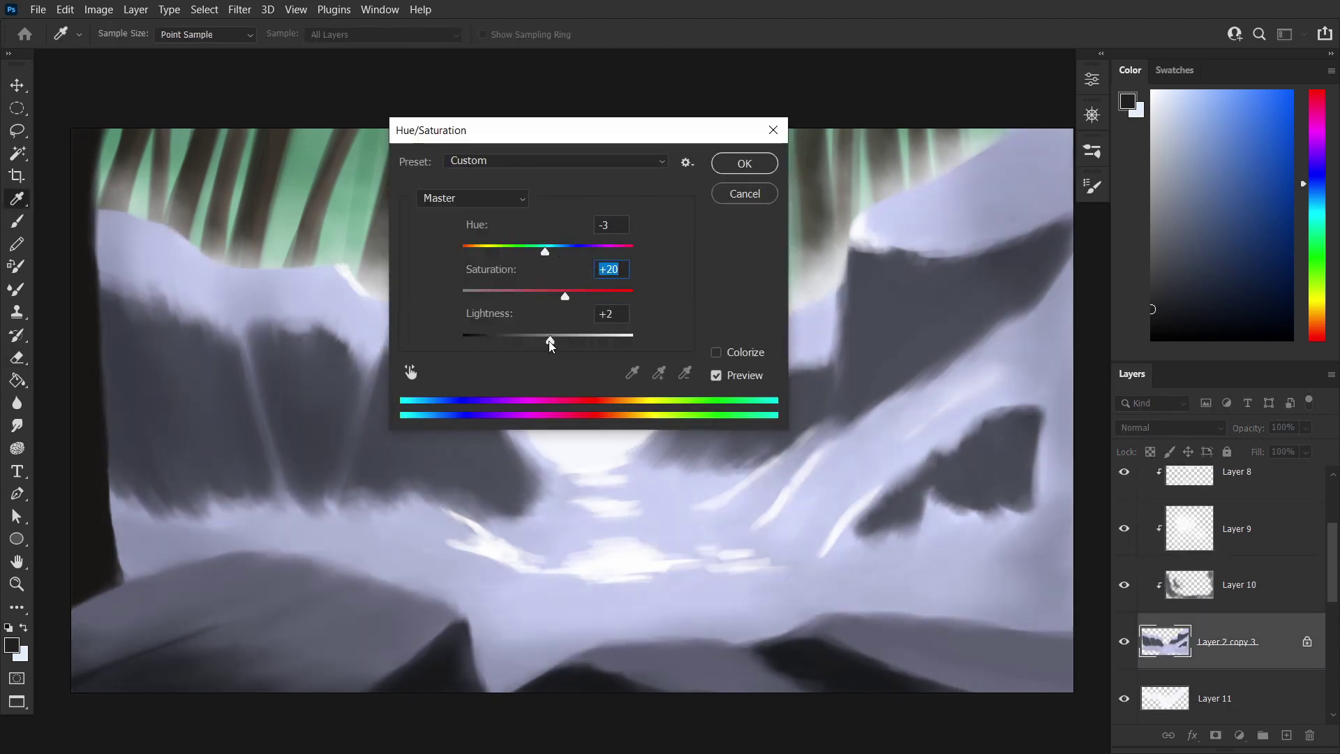
{"action": "key", "text": "Tab"}
{"action": "key", "text": "Return"}
{"action": "scroll", "coordinate": [1222, 593], "scroll_direction": "up", "scroll_amount": 2}
Readjust the hue and saturation of the foreground rocks on Layer 3
{"action": "left_click", "coordinate": [1212, 529]}
{"action": "key", "text": "ctrl+u"}
{"action": "left_click_drag", "start_coordinate": [548, 251], "coordinate": [567, 293]}
{"action": "key", "text": "Return"}
Touch up the snow on Layer 2 copy 3 with sampled light lavender
{"action": "key", "text": "e"}
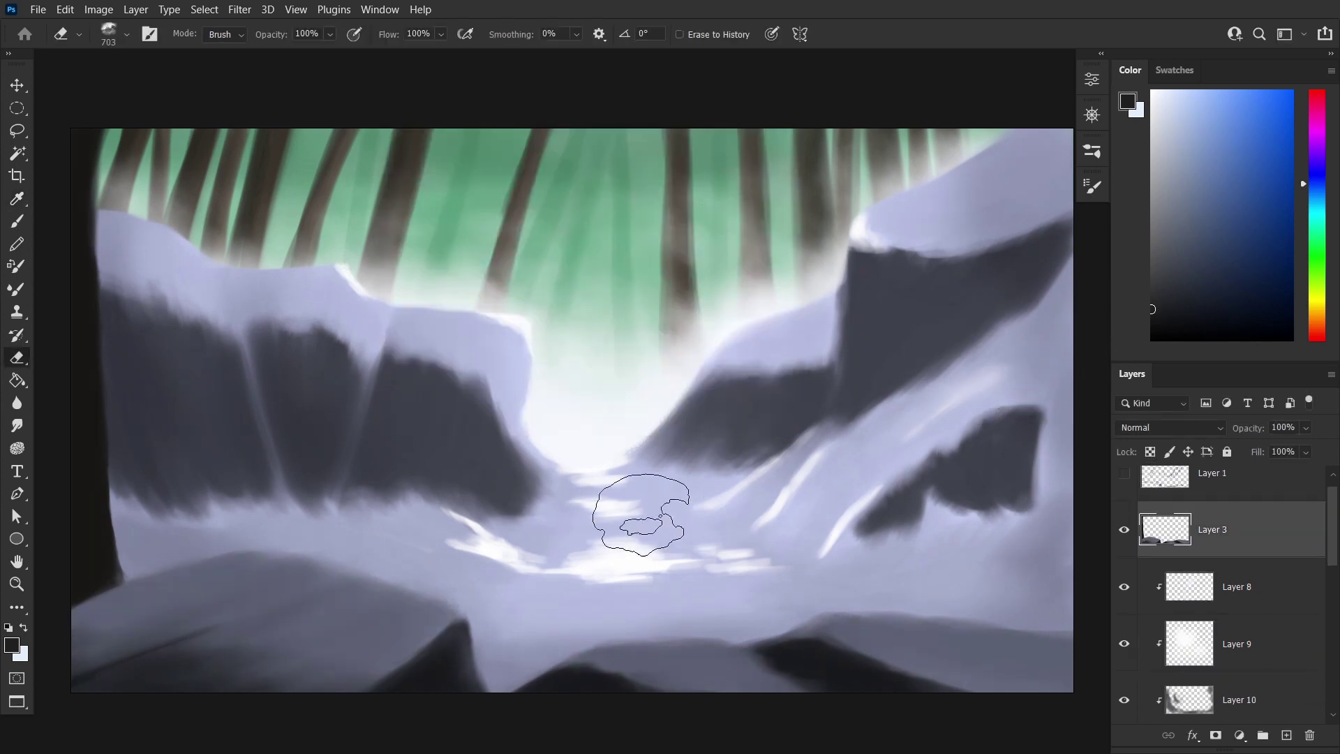
{"action": "key", "text": "comma"}
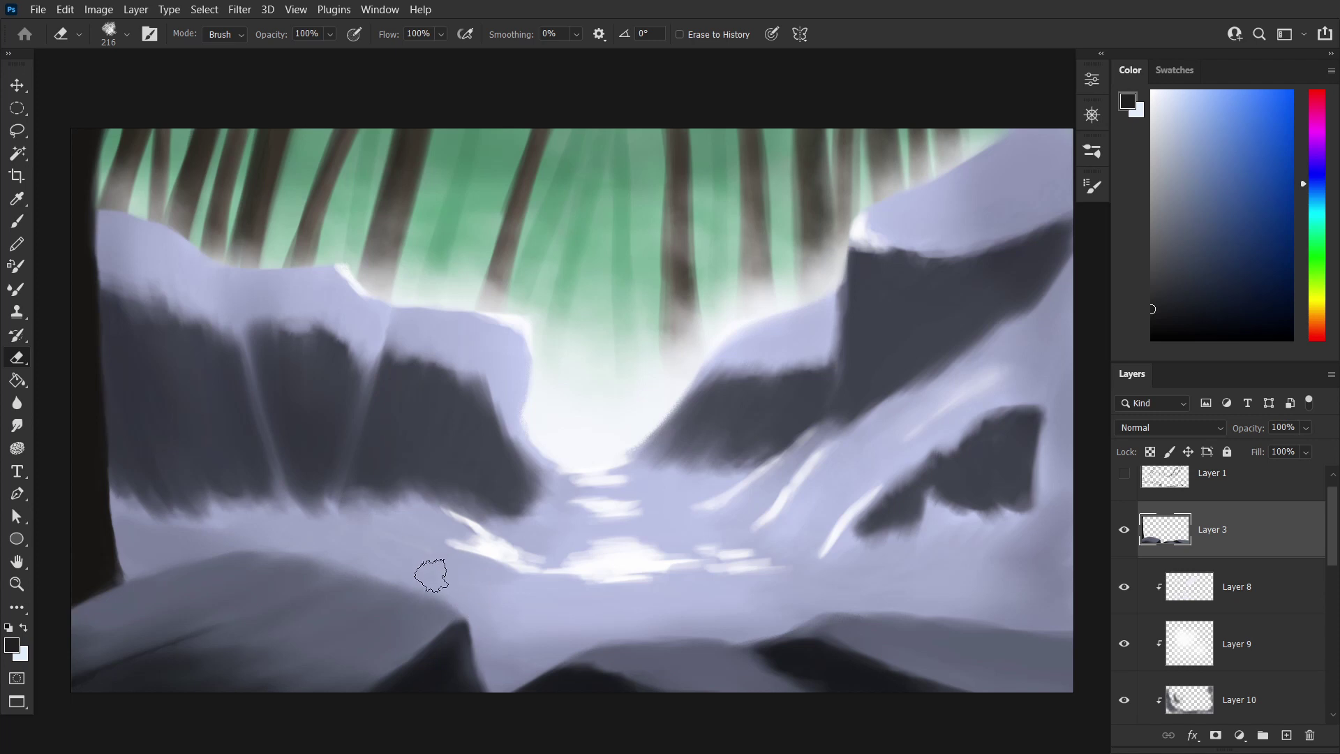
{"action": "left_click", "coordinate": [777, 610], "text": "ctrl"}
{"action": "key", "text": "b"}
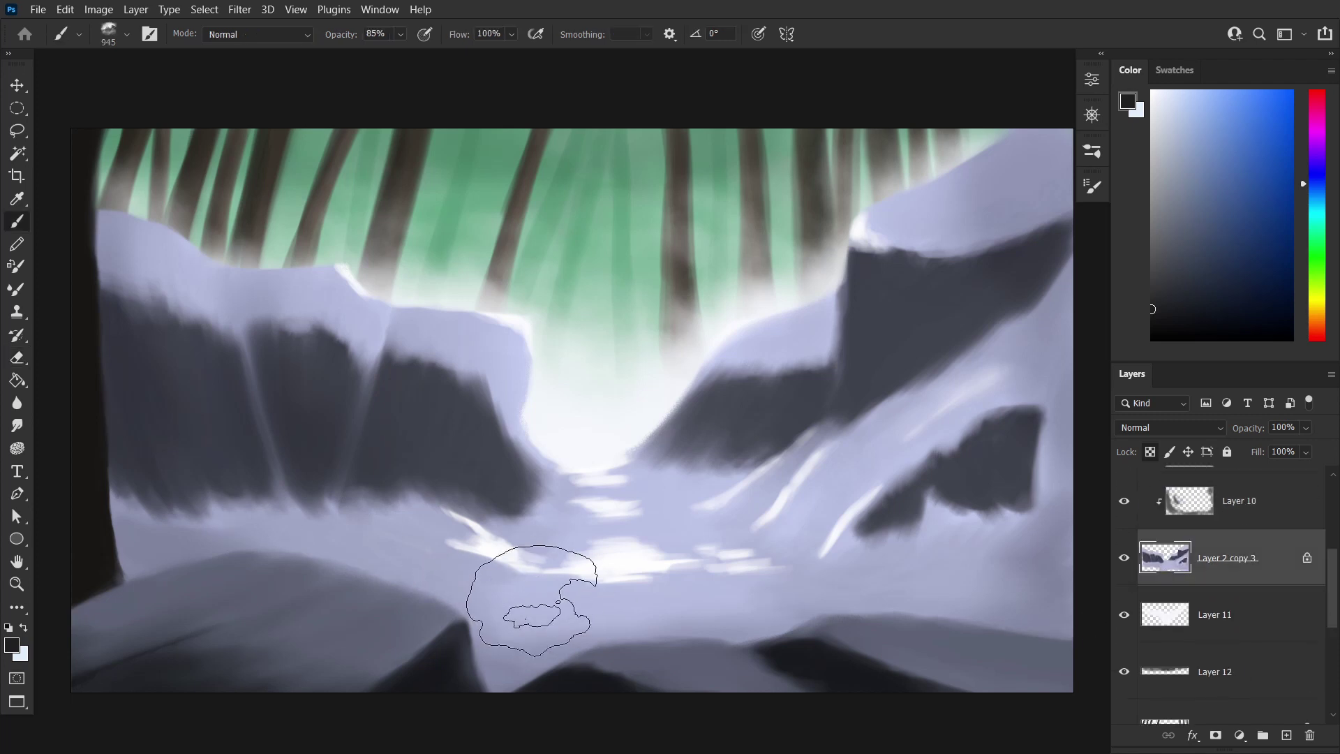
{"action": "left_click", "coordinate": [517, 625], "text": "alt"}
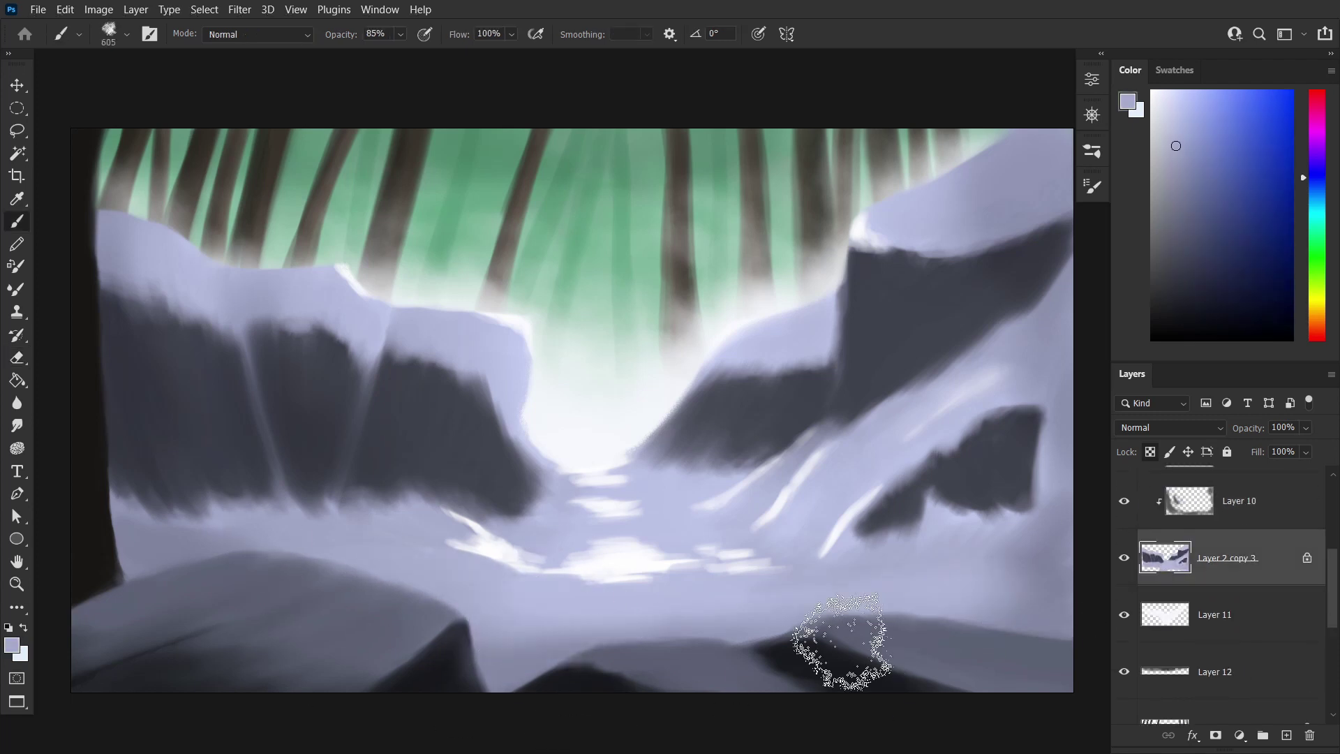
{"action": "left_click", "coordinate": [996, 514], "text": "alt"}
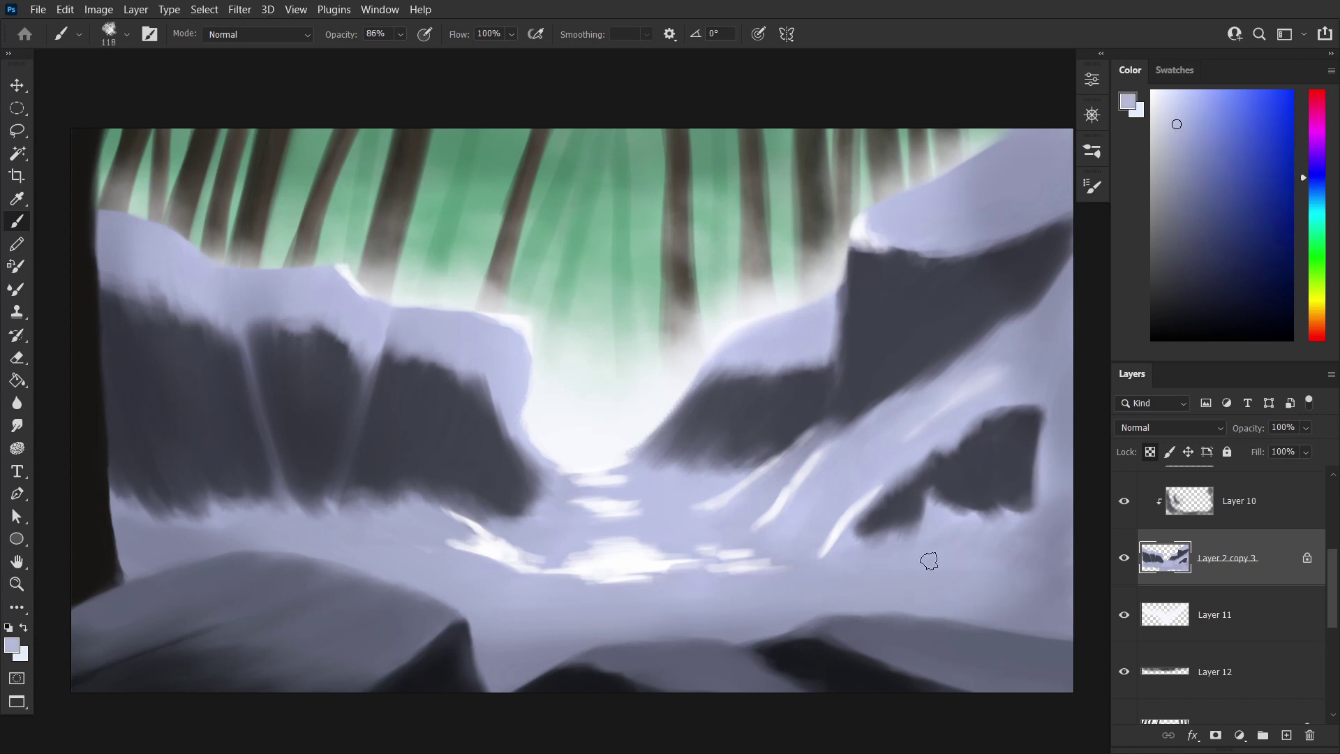
{"action": "scroll", "coordinate": [1310, 541], "scroll_direction": "up", "scroll_amount": 3}
Tweak the Layer 8 glow Fill and add new empty Layer 13 for the figure
{"action": "left_click", "coordinate": [1310, 541]}
{"action": "left_click", "coordinate": [1306, 452]}
{"action": "left_click_drag", "start_coordinate": [1267, 476], "coordinate": [1279, 479]}
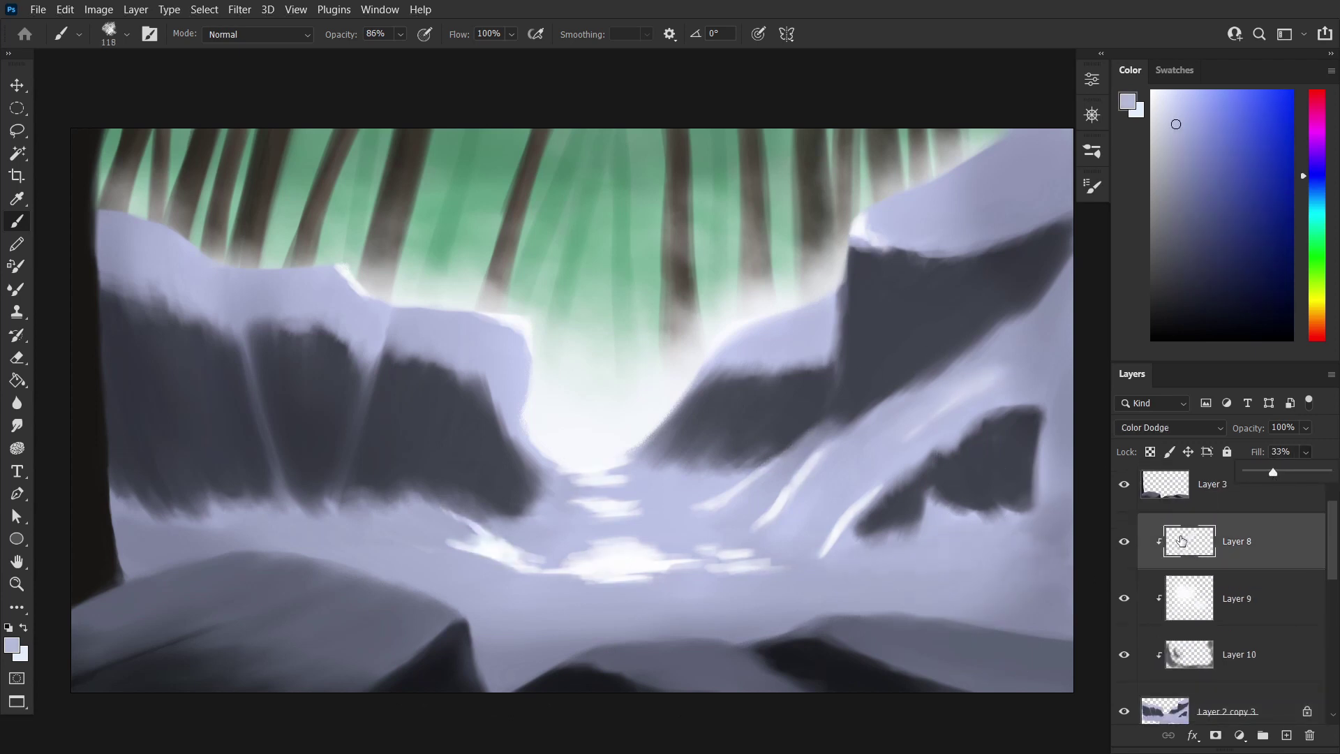
{"action": "key", "text": "ctrl+shift+alt+n"}
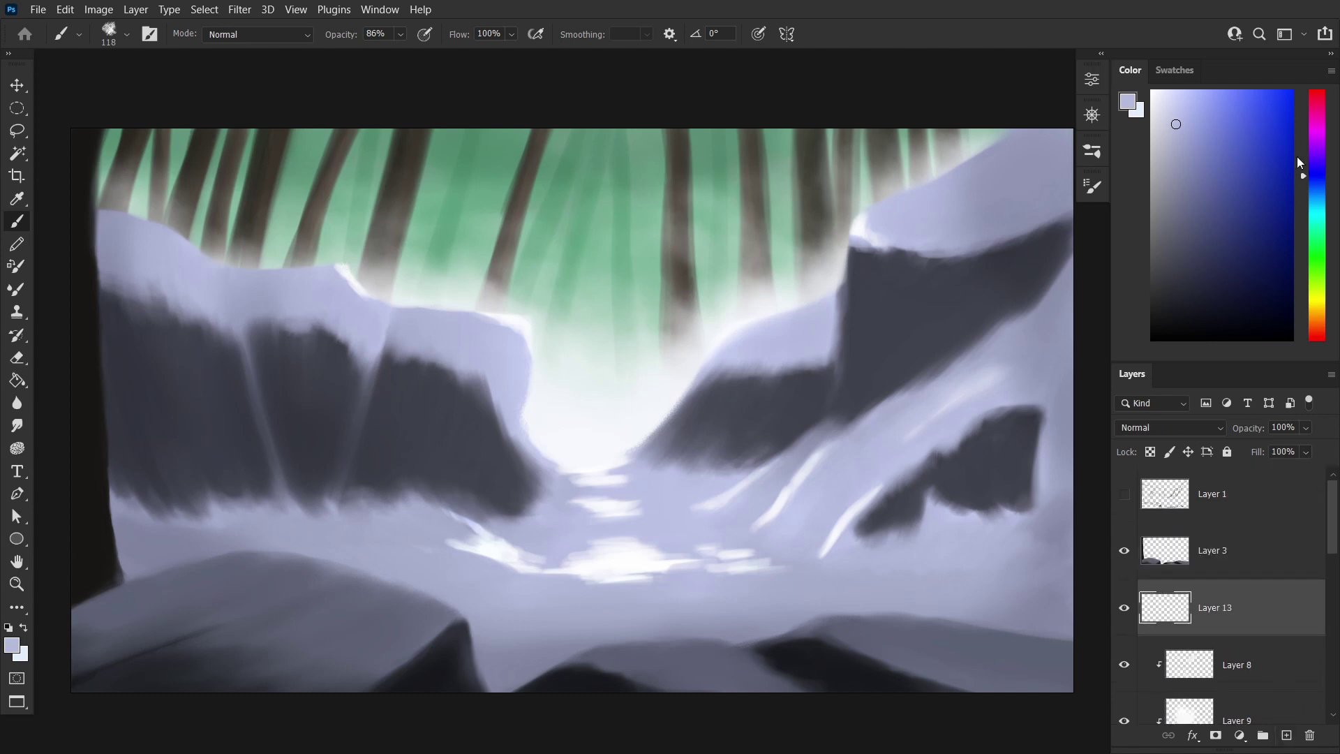
Pick a deep red and paint the figure's hooded head and coat body on Layer 13
{"action": "left_click_drag", "start_coordinate": [1300, 163], "coordinate": [1304, 339]}
{"action": "left_click", "coordinate": [1253, 135]}
{"action": "key", "text": "bracketleft"}
{"action": "key", "text": "bracketleft"}
{"action": "key", "text": "bracketleft"}
{"action": "scroll", "coordinate": [569, 579], "scroll_direction": "up", "scroll_amount": 2}
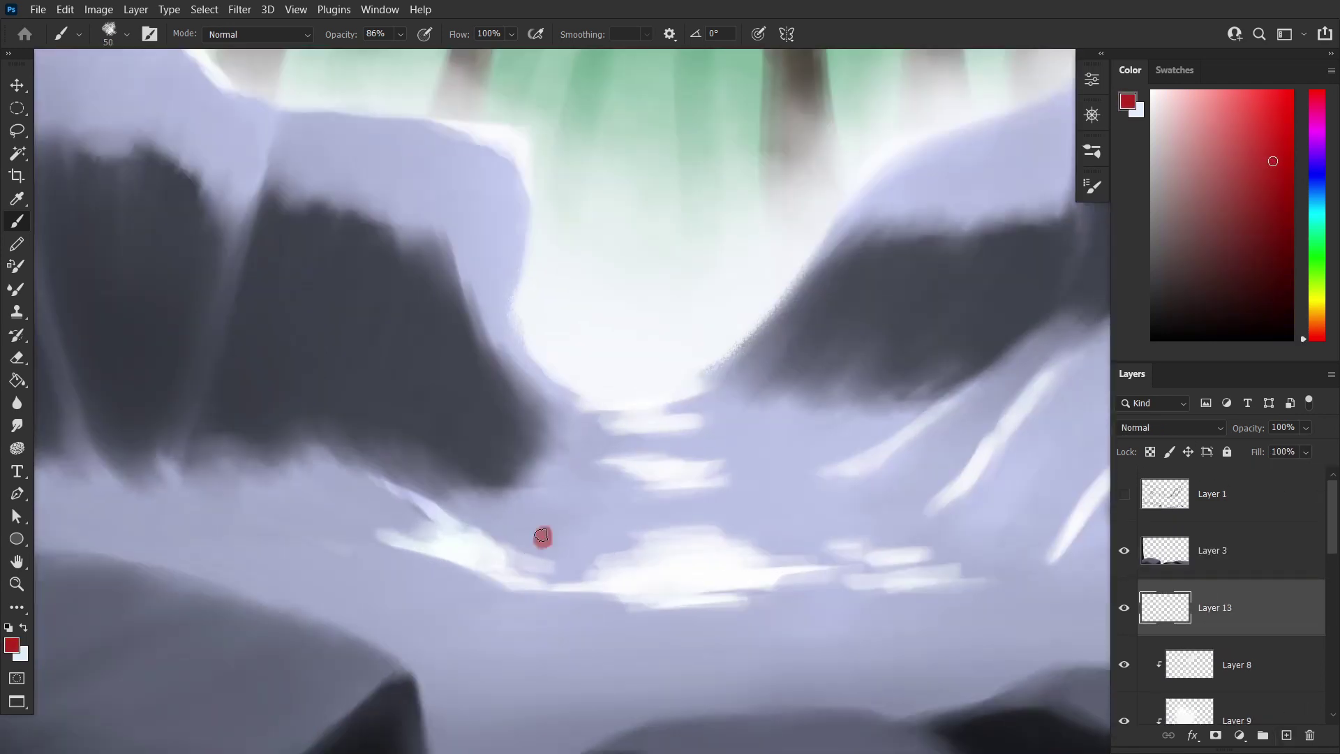
{"action": "mouse_move", "coordinate": [542, 536]}
{"action": "left_mouse_down"}
{"action": "mouse_move", "coordinate": [549, 600]}
{"action": "mouse_move", "coordinate": [532, 559]}
{"action": "mouse_move", "coordinate": [570, 535]}
{"action": "mouse_move", "coordinate": [549, 540]}
{"action": "left_mouse_up"}
{"action": "key", "text": "bracketleft"}
{"action": "scroll", "coordinate": [550, 601], "scroll_direction": "up", "scroll_amount": 1}
{"action": "scroll", "coordinate": [550, 601], "scroll_direction": "up", "scroll_amount": 1}
{"action": "left_click_drag", "start_coordinate": [543, 491], "coordinate": [547, 471]}
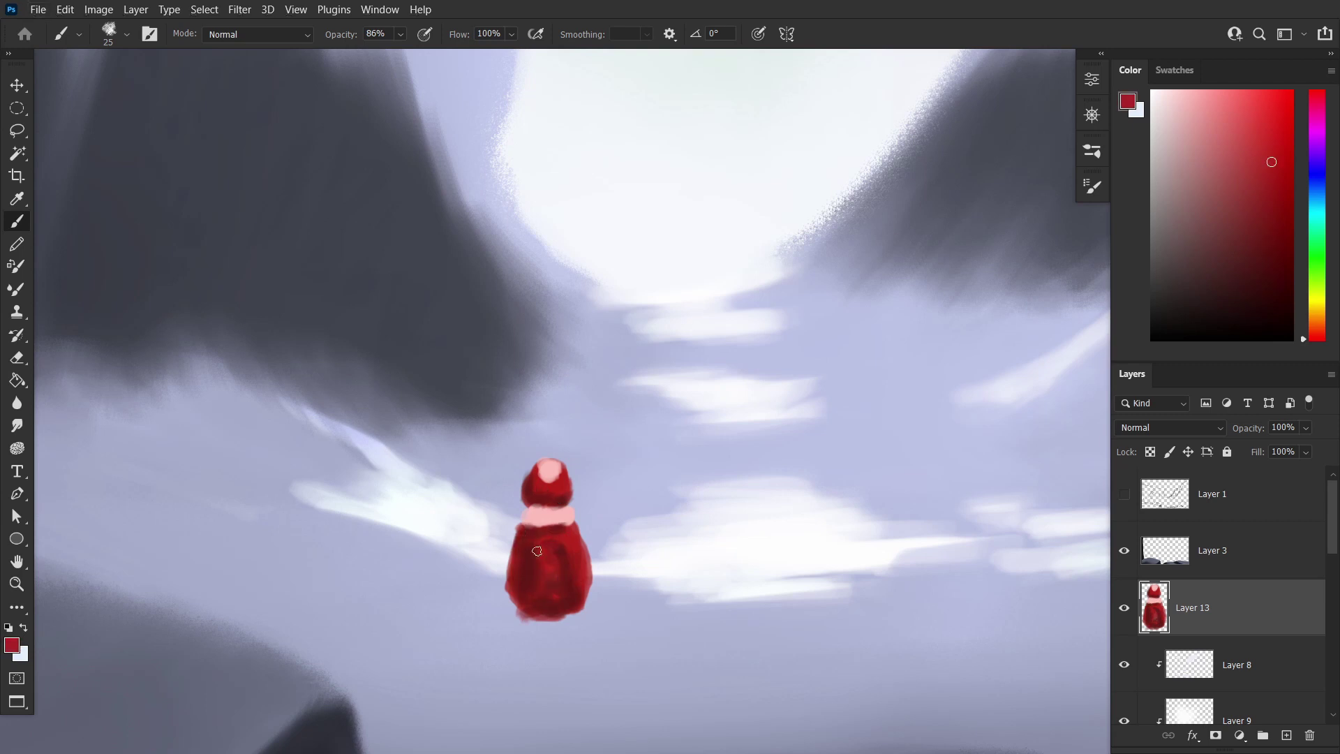
On a new layer below the figure, paint grey-blue legs under the red coat
{"action": "scroll", "coordinate": [554, 557], "scroll_direction": "down", "scroll_amount": 3}
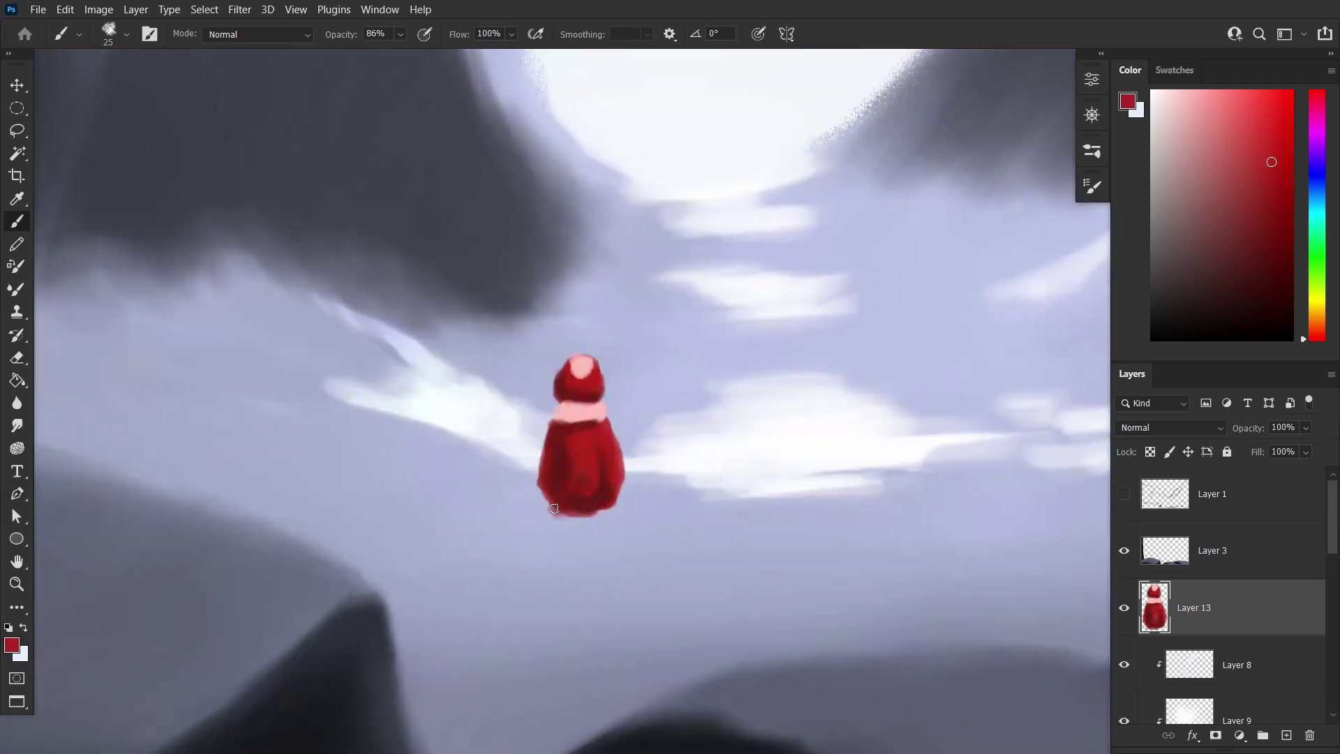
{"action": "left_click", "coordinate": [616, 477], "text": "alt"}
{"action": "left_click", "coordinate": [605, 495], "text": "alt"}
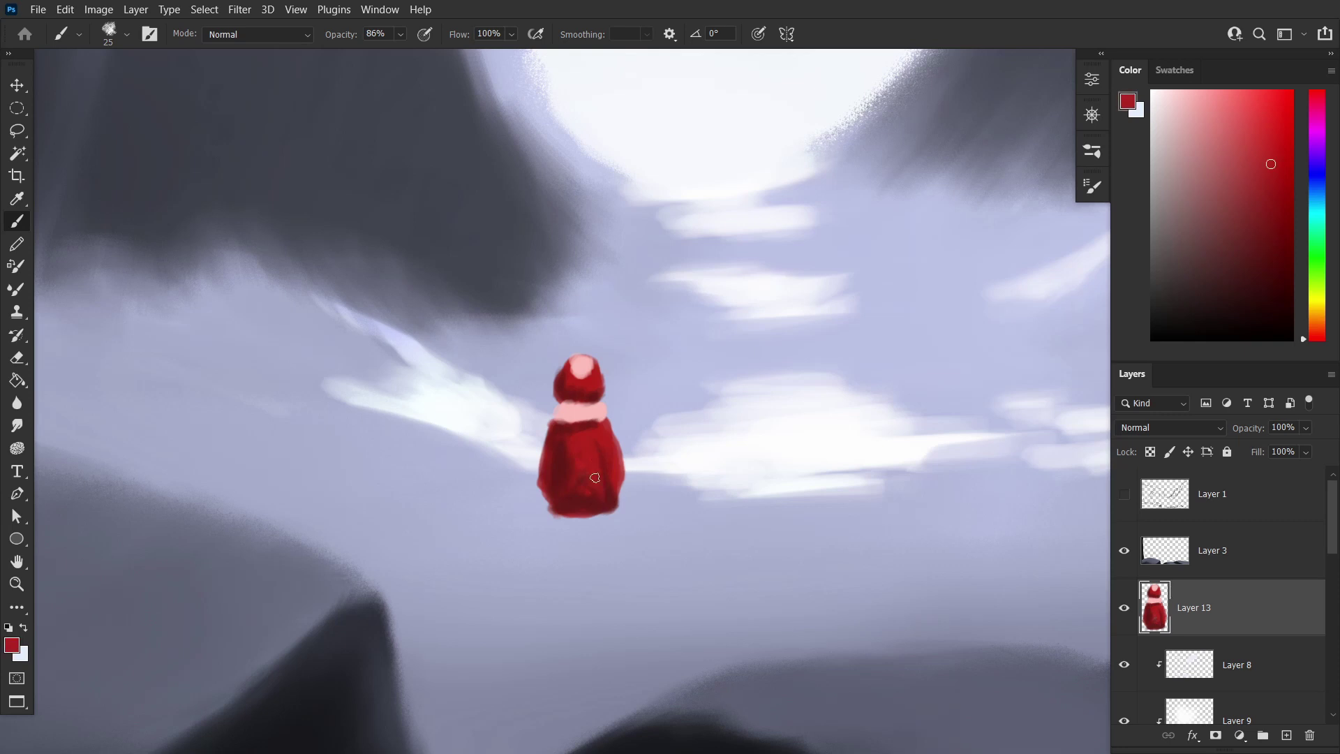
{"action": "left_click", "coordinate": [1286, 735], "text": "ctrl"}
{"action": "left_click", "coordinate": [1176, 226]}
{"action": "mouse_move", "coordinate": [571, 518]}
{"action": "left_mouse_down"}
{"action": "mouse_move", "coordinate": [573, 569]}
{"action": "mouse_move", "coordinate": [597, 557]}
{"action": "mouse_move", "coordinate": [596, 592]}
{"action": "mouse_move", "coordinate": [597, 541]}
{"action": "left_mouse_up"}
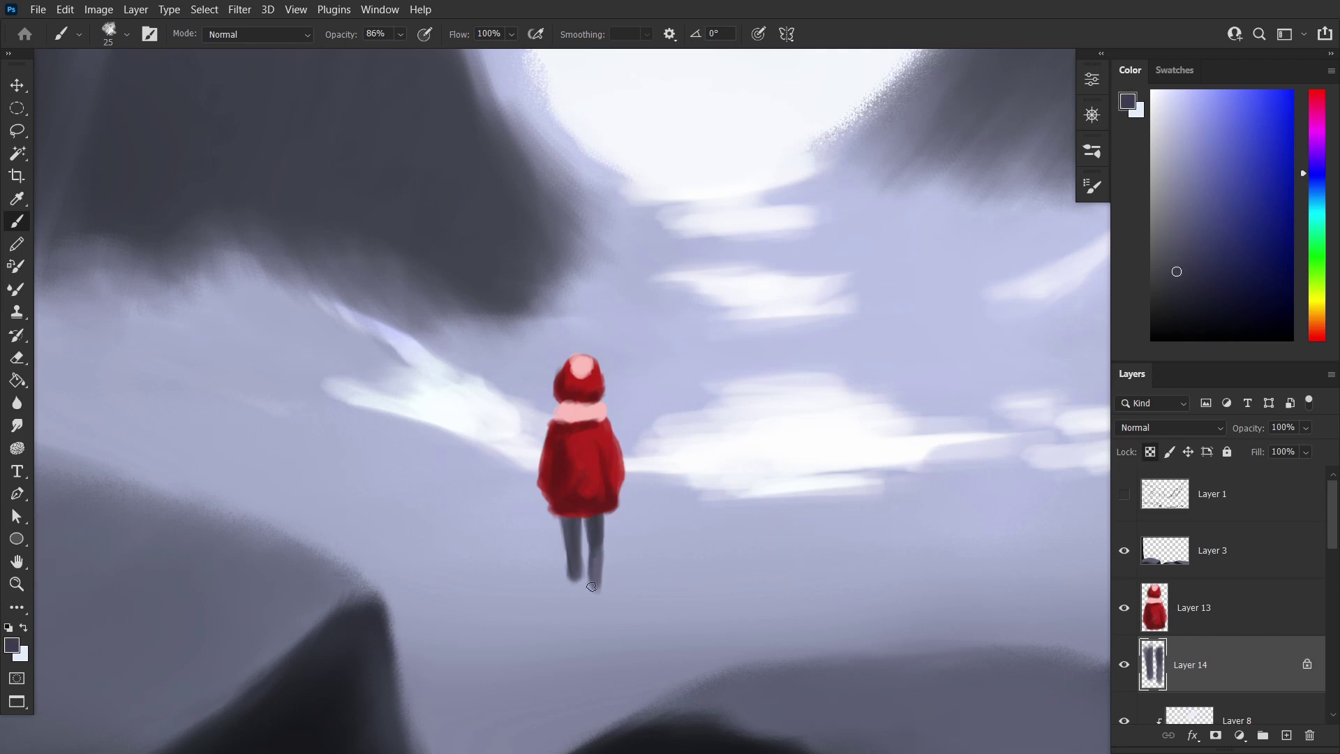
On another layer below, add pale and dark shadow strokes under both feet
{"action": "left_click", "coordinate": [1286, 735], "text": "ctrl"}
{"action": "left_click_drag", "start_coordinate": [595, 586], "coordinate": [601, 613]}
{"action": "mouse_move", "coordinate": [577, 580]}
{"action": "left_mouse_down"}
{"action": "mouse_move", "coordinate": [598, 618]}
{"action": "mouse_move", "coordinate": [578, 597]}
{"action": "left_mouse_up"}
Move the red-coated figure right and down in the clearing
{"action": "key", "text": "e"}
{"action": "key", "text": "bracketleft"}
{"action": "key", "text": "b"}
{"action": "key", "text": "ctrl+0"}
{"action": "scroll", "coordinate": [613, 484], "scroll_direction": "up", "scroll_amount": 3}
{"action": "key", "text": "v"}
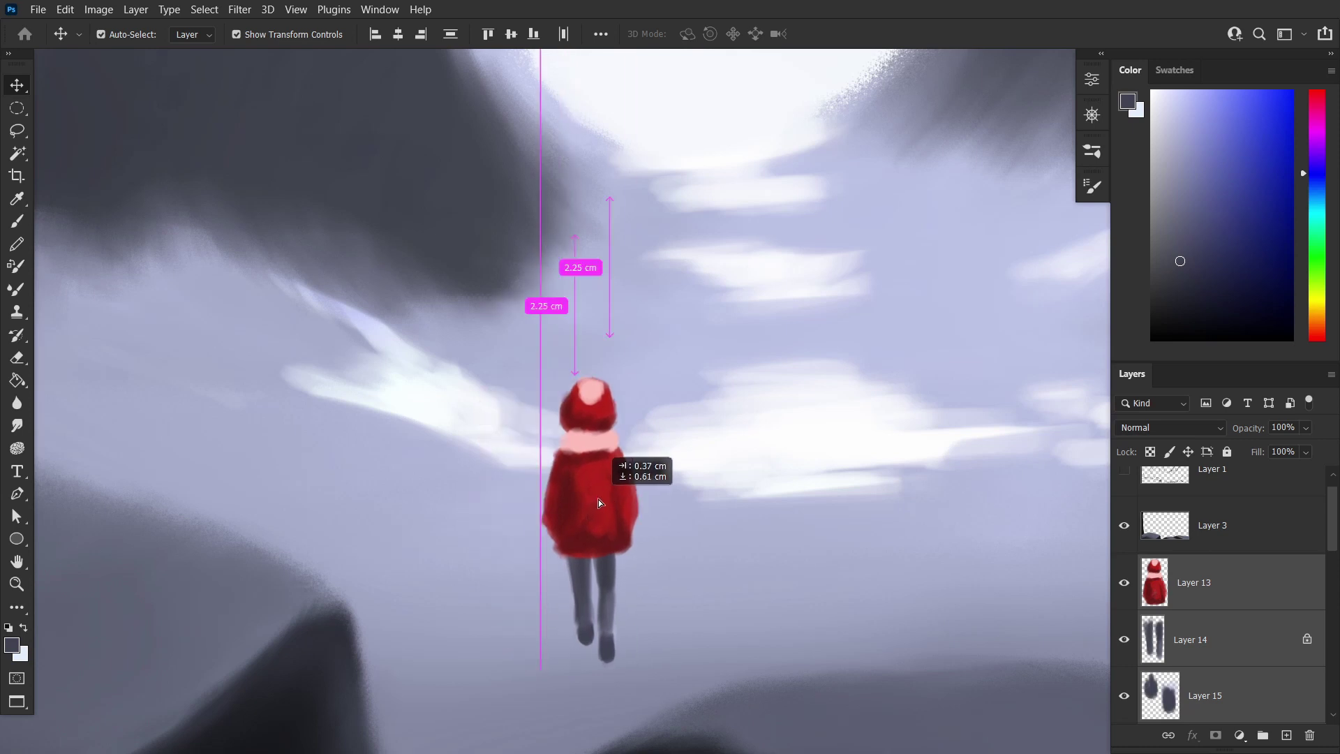
{"action": "left_click_drag", "start_coordinate": [613, 484], "coordinate": [636, 522]}
Merge the figure layers into one, duplicate it, and select the original copy
{"action": "key", "text": "ctrl+e"}
{"action": "key", "text": "ctrl+j"}
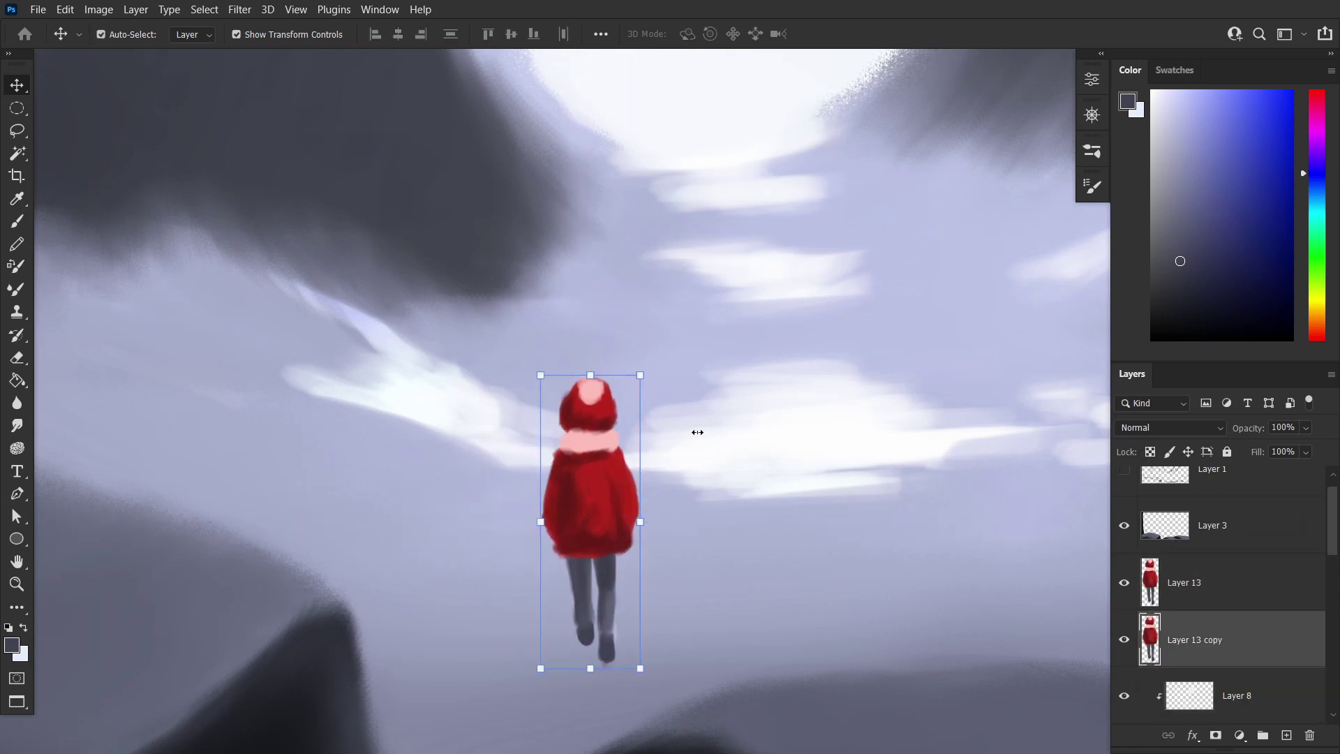
{"action": "scroll", "coordinate": [697, 432], "scroll_direction": "down", "scroll_amount": 2}
{"action": "right_click", "coordinate": [676, 452]}
{"action": "left_click", "coordinate": [698, 464]}
Flip the figure copy vertically below its feet, send it behind, and lock transparency
{"action": "key", "text": "ctrl+t"}
{"action": "right_click", "coordinate": [674, 456]}
{"action": "left_click", "coordinate": [719, 447]}
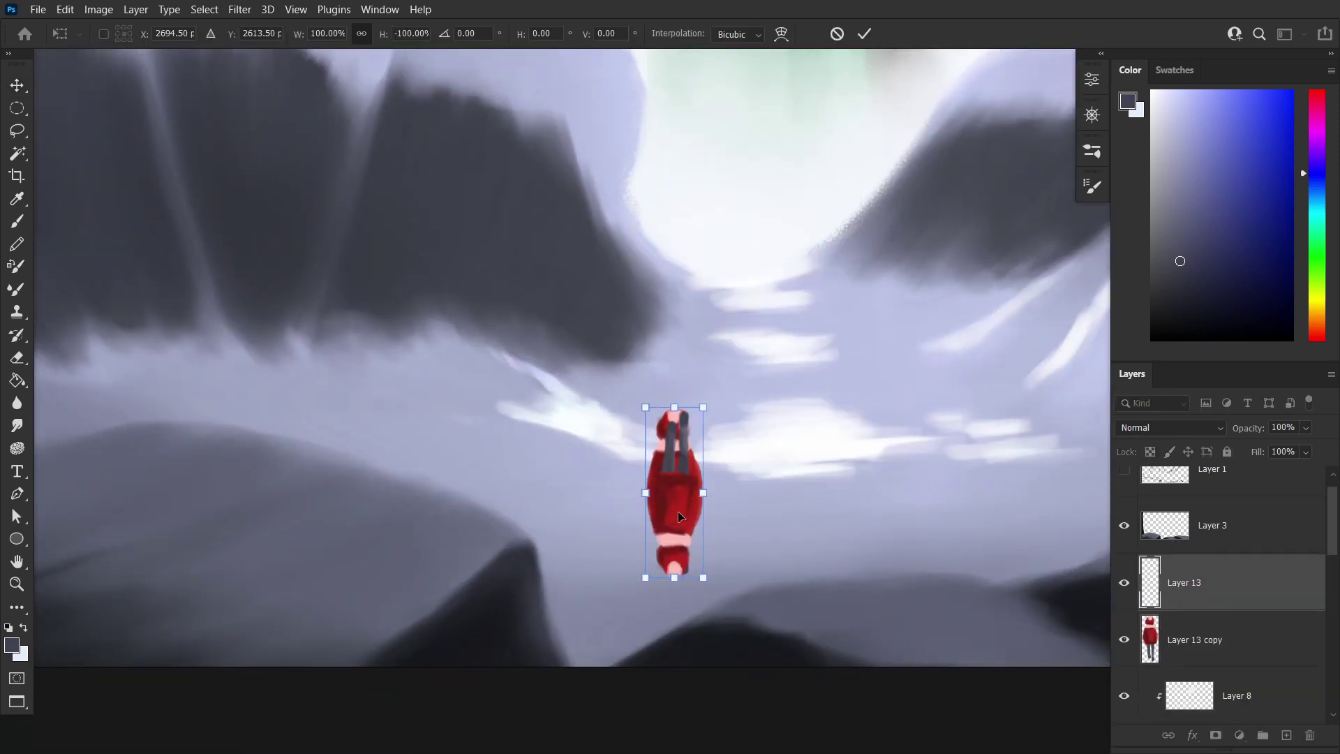
{"action": "left_click_drag", "start_coordinate": [681, 517], "coordinate": [681, 657]}
{"action": "key", "text": "Return"}
{"action": "key", "text": "ctrl+bracketleft"}
{"action": "key", "text": "slash"}
Paint the reflection dark and set it to Multiply with 41% fill
{"action": "scroll", "coordinate": [901, 392], "scroll_direction": "down", "scroll_amount": 2}
{"action": "key", "text": "b"}
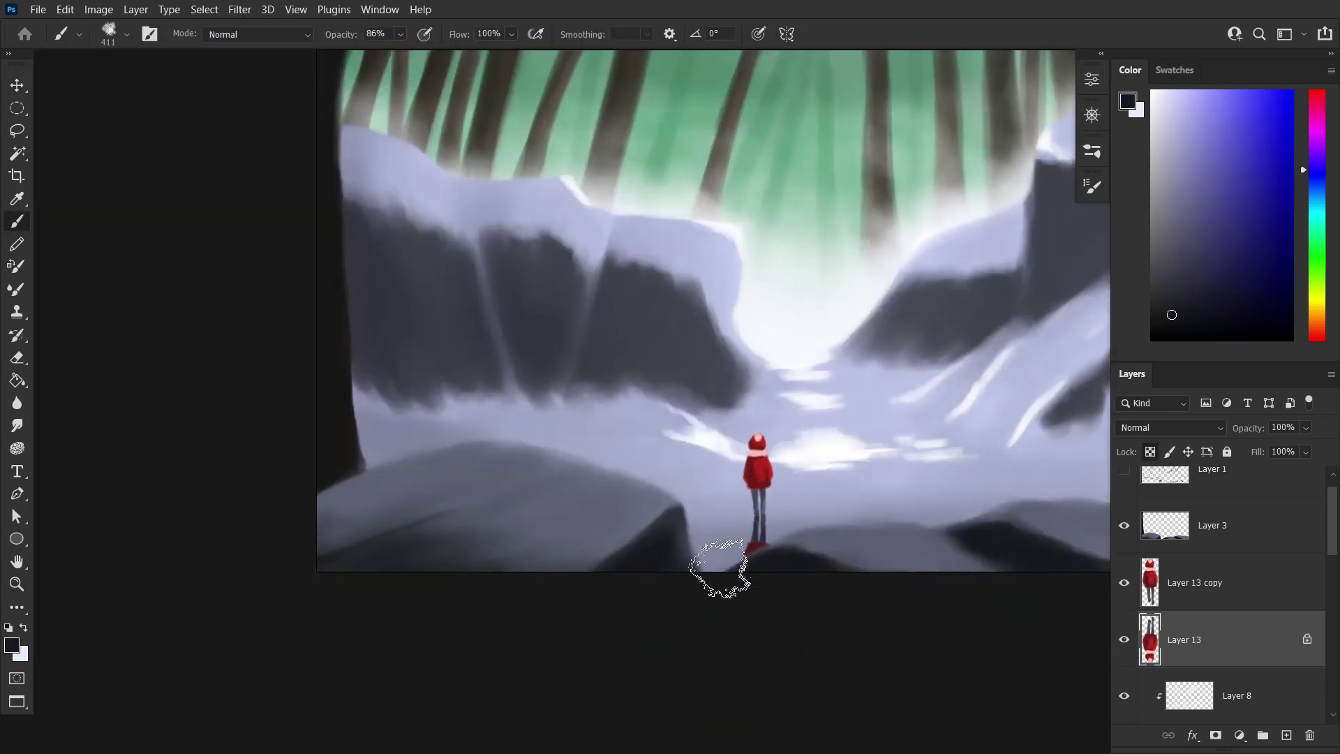
{"action": "left_click_drag", "start_coordinate": [719, 569], "coordinate": [772, 574]}
{"action": "left_click", "coordinate": [1170, 427]}
{"action": "left_click", "coordinate": [1145, 339]}
{"action": "left_click_drag", "start_coordinate": [1306, 452], "coordinate": [1280, 475]}
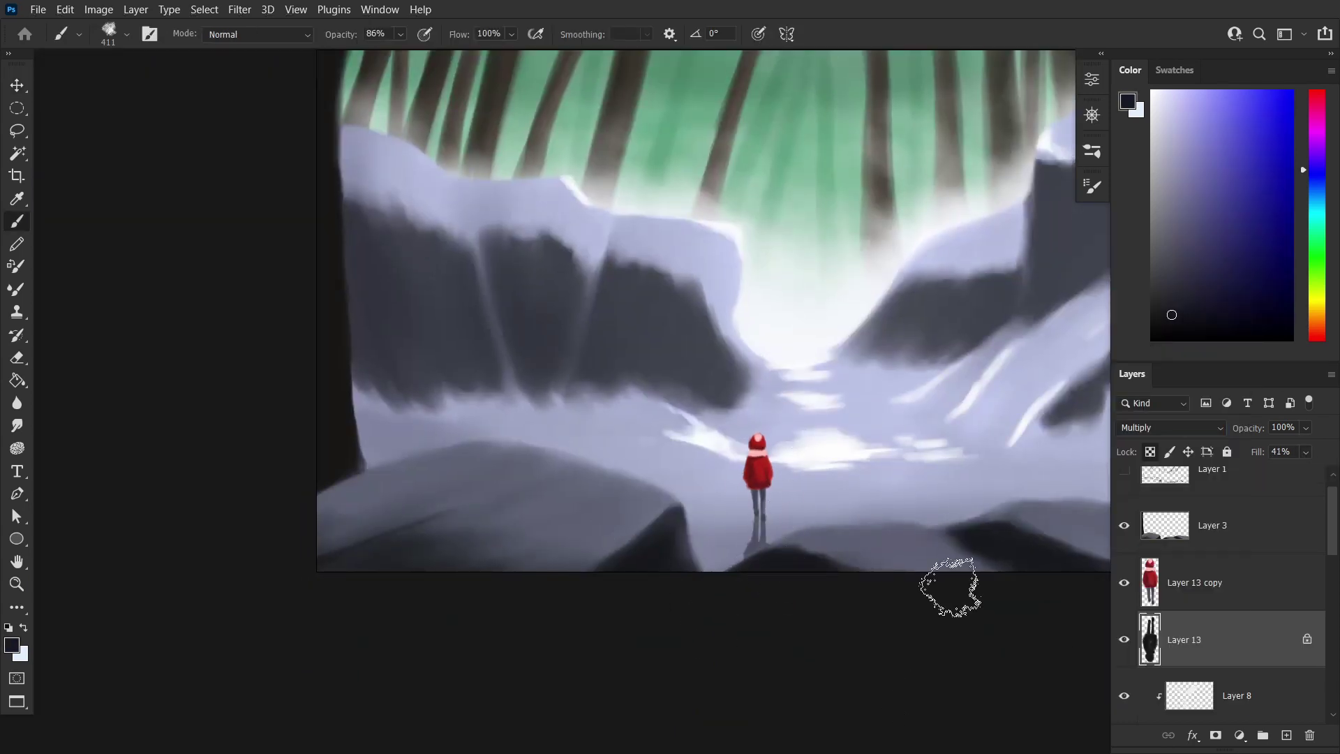
{"action": "key", "text": "ctrl+0"}
{"action": "scroll", "coordinate": [1228, 593], "scroll_direction": "down", "scroll_amount": 4}
Sample the light lavender ground and paint a streak and mist across the lower foreground
{"action": "left_click", "coordinate": [1124, 608]}
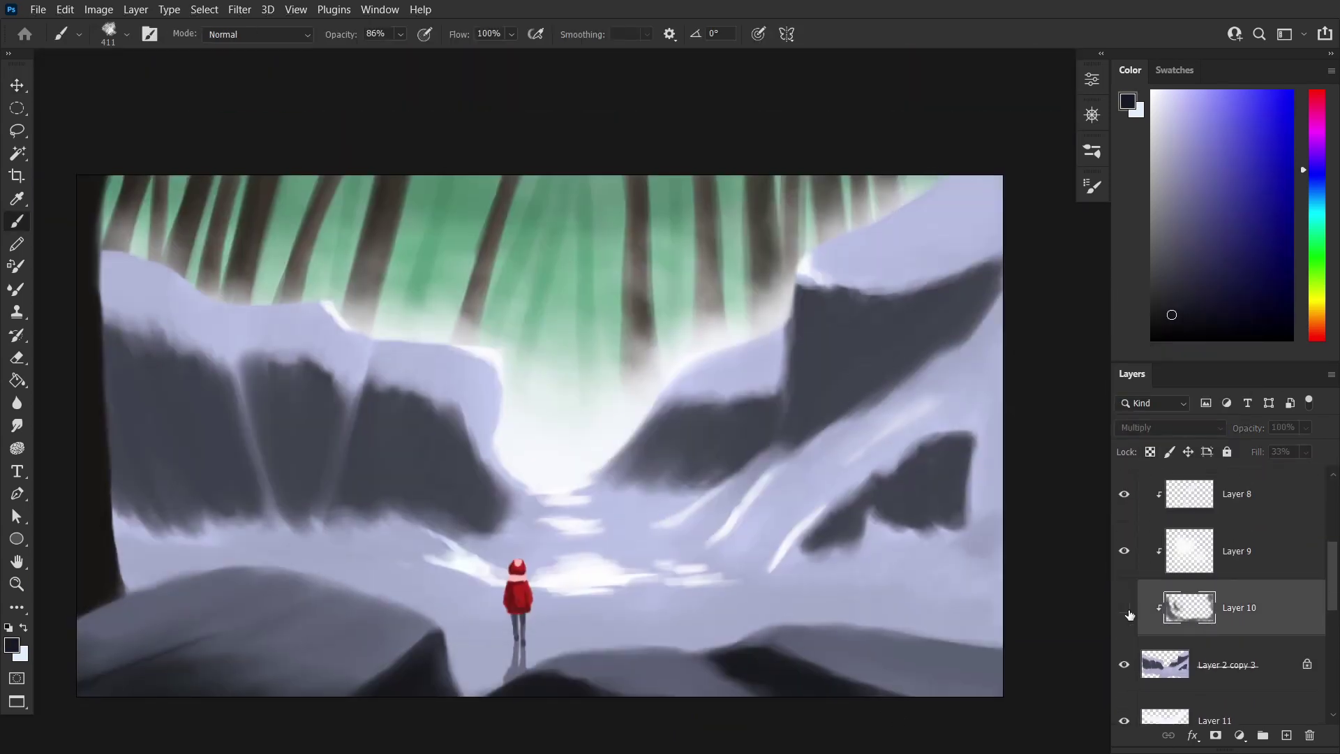
{"action": "left_click", "coordinate": [1229, 665]}
{"action": "left_click", "coordinate": [143, 567], "text": "alt"}
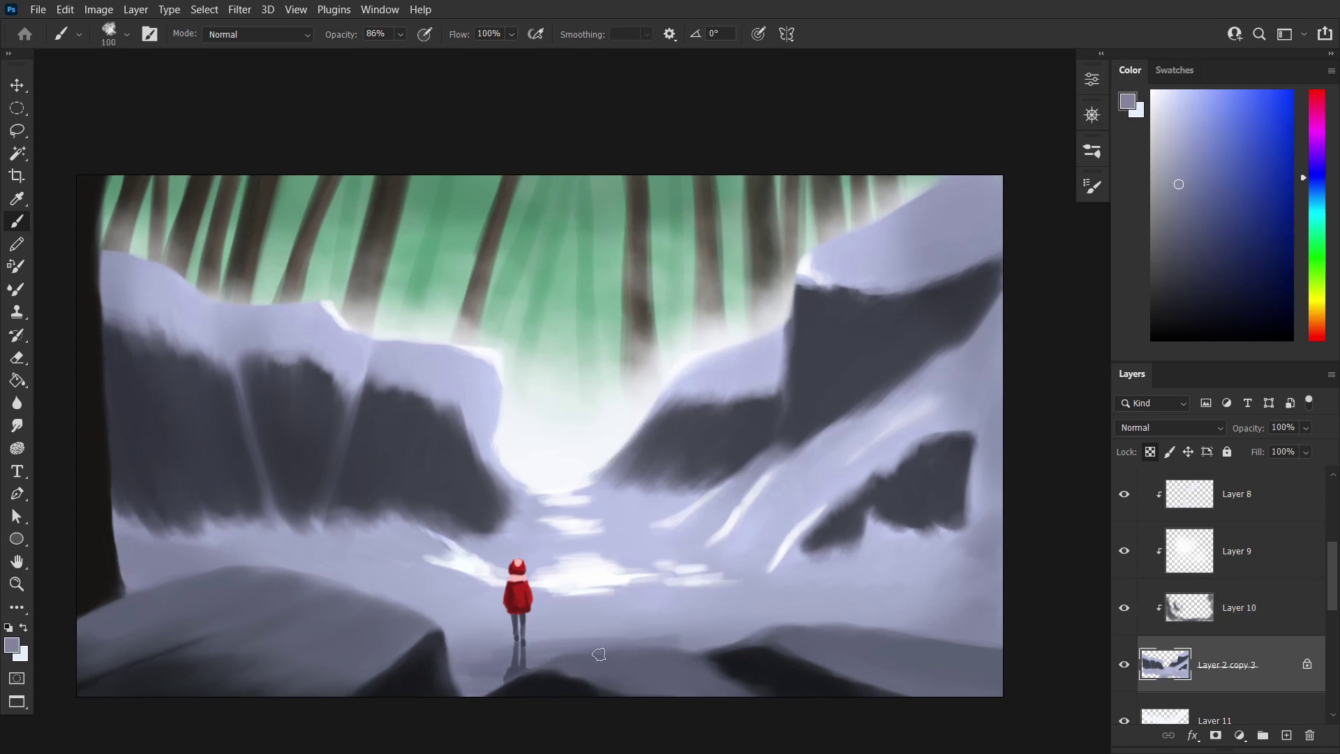
{"action": "left_click_drag", "start_coordinate": [599, 654], "coordinate": [698, 631]}
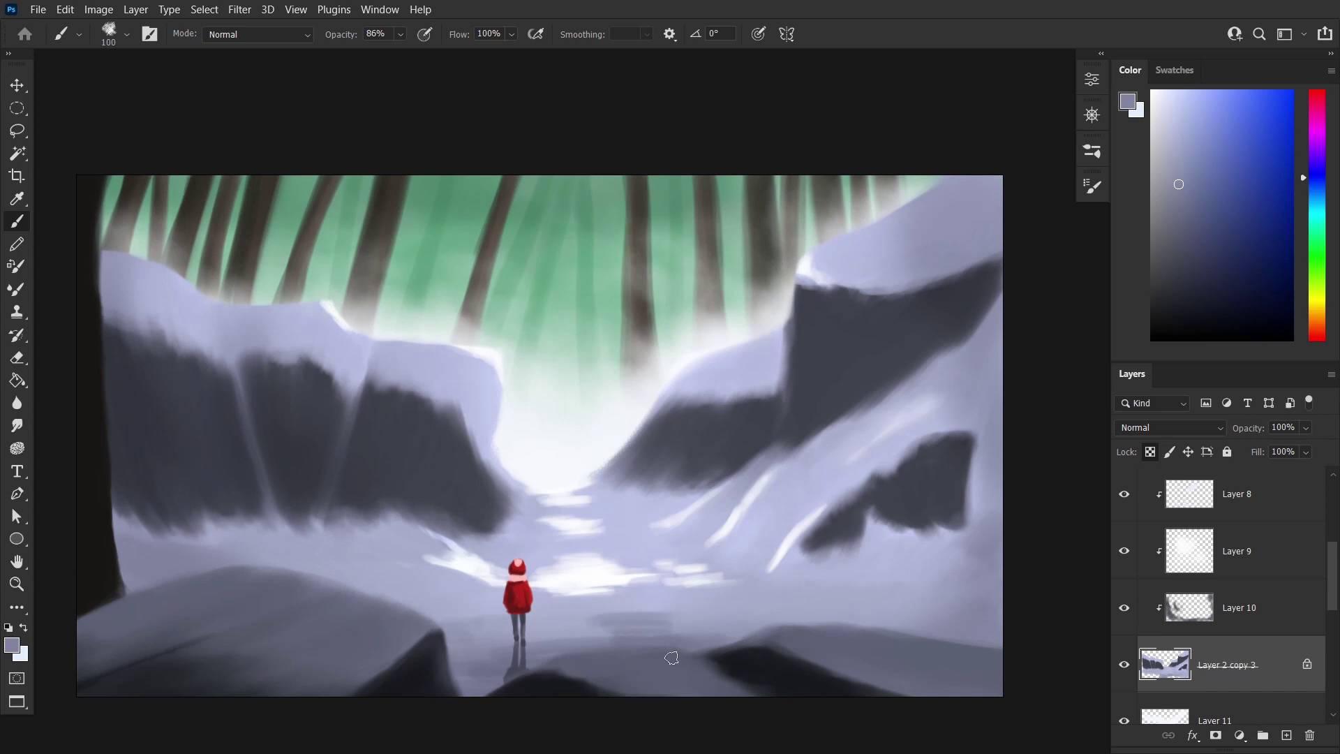
{"action": "left_click_drag", "start_coordinate": [100, 585], "coordinate": [633, 651]}
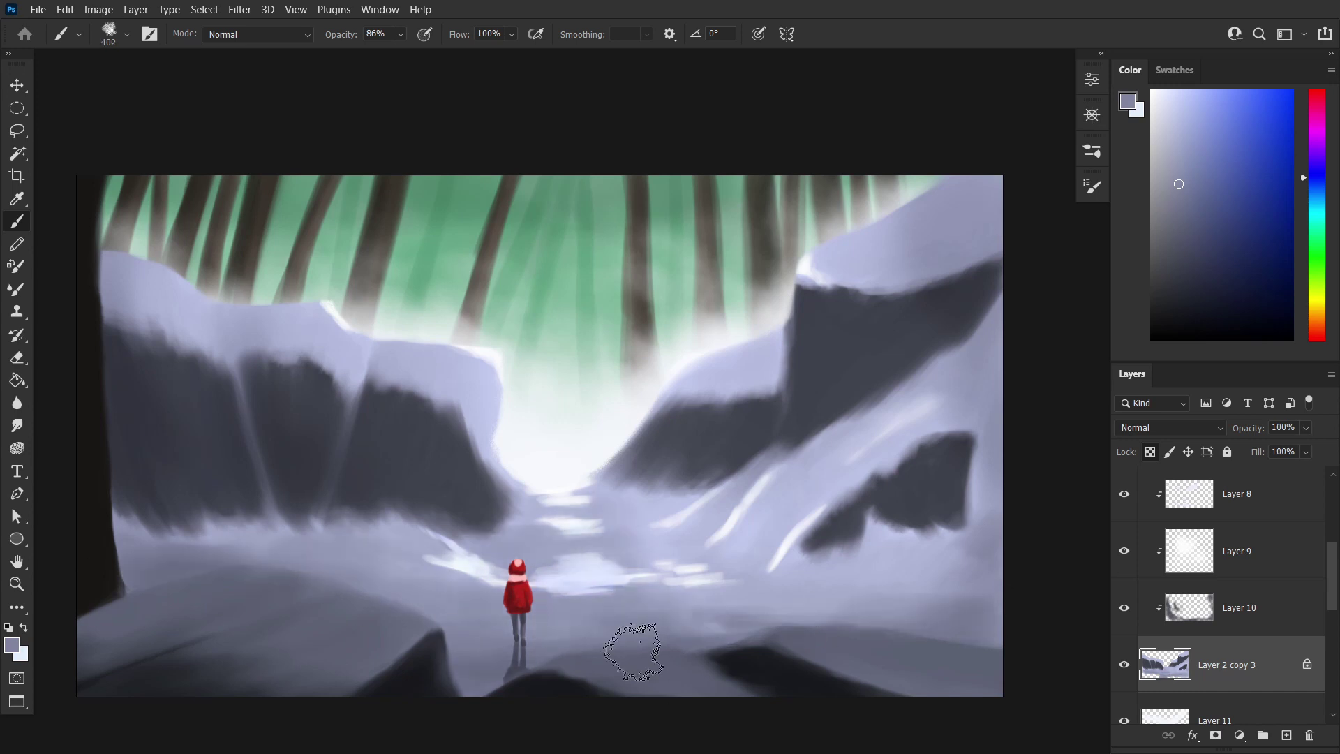
At 62% brush opacity, paint faint lavender haze beside and right of the figure
{"action": "key", "text": "6"}
{"action": "key", "text": "2"}
{"action": "left_click", "coordinate": [601, 496], "text": "alt"}
{"action": "left_click_drag", "start_coordinate": [601, 497], "coordinate": [616, 607]}
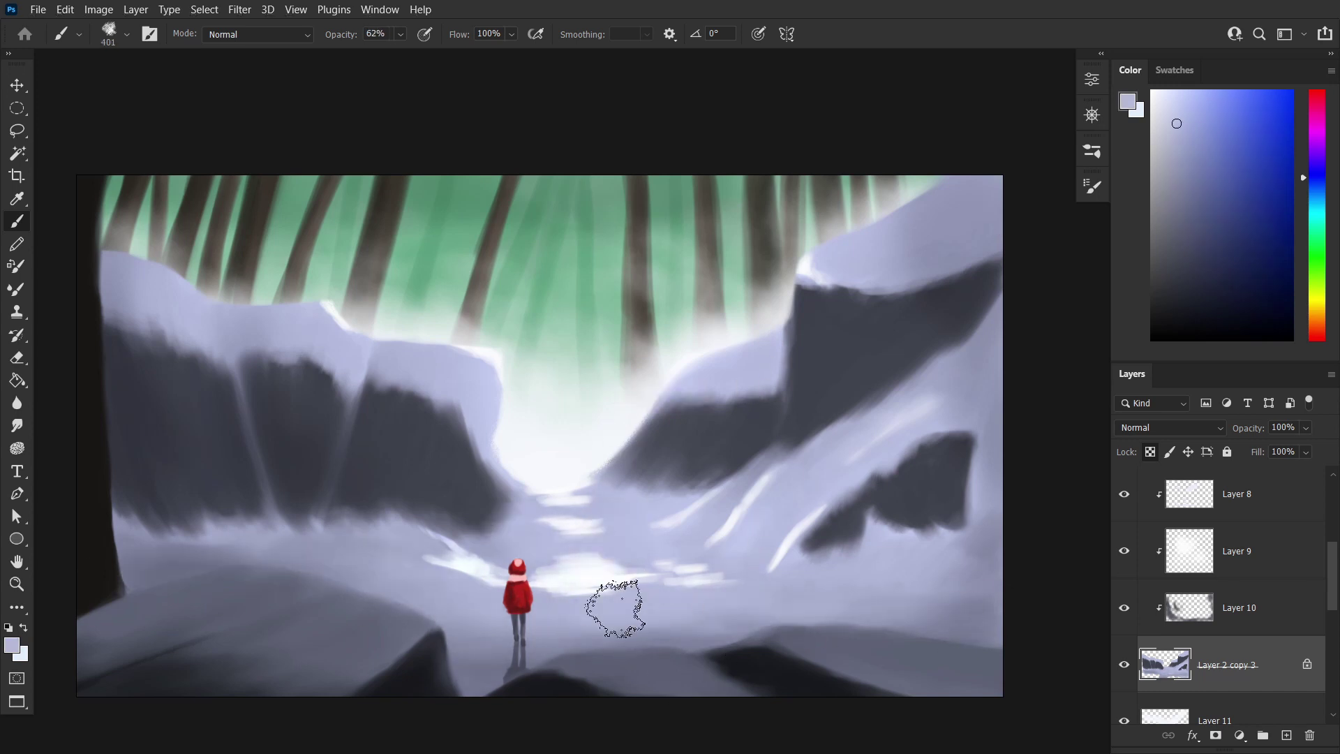
{"action": "left_click_drag", "start_coordinate": [801, 593], "coordinate": [455, 586]}
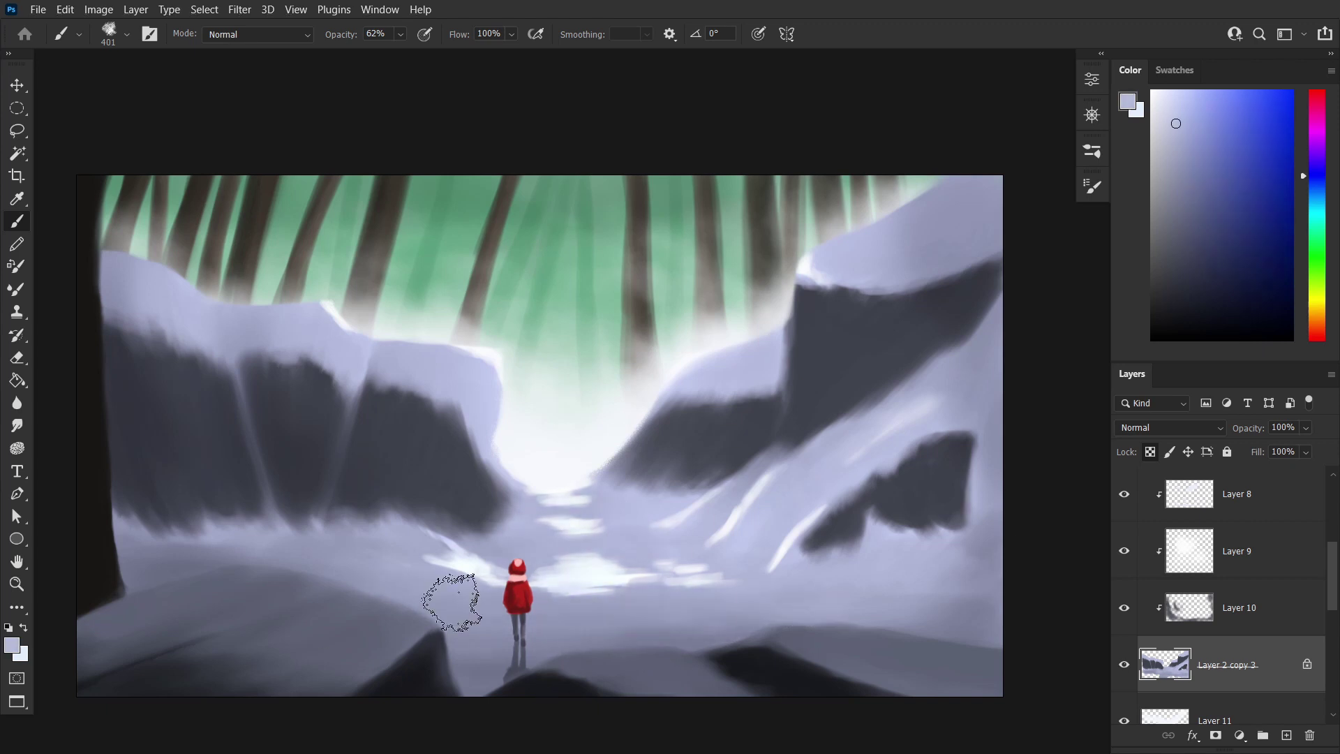
Darken the upper-right snow slope and the rock edges on the right and left slopes
{"action": "left_click", "coordinate": [353, 561], "text": "alt"}
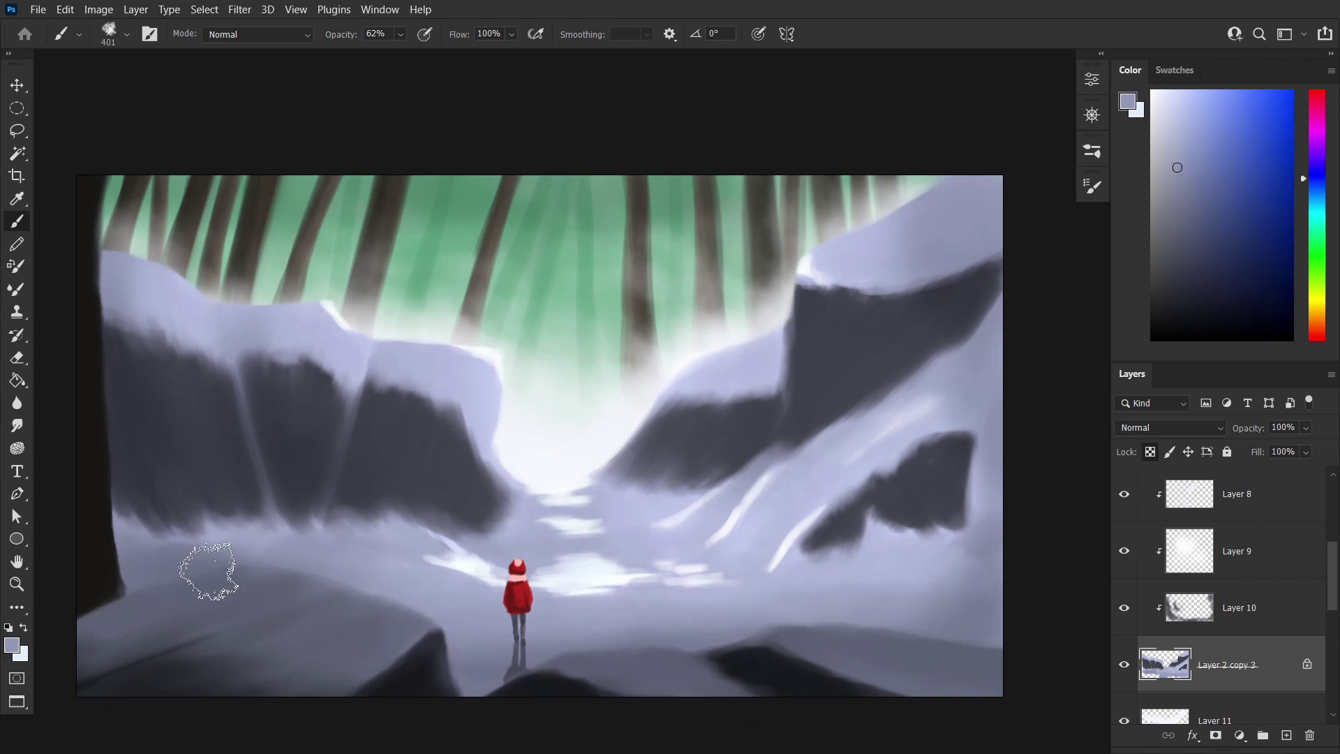
{"action": "left_click", "coordinate": [208, 571], "text": "alt"}
{"action": "key", "text": "["}
{"action": "key", "text": "["}
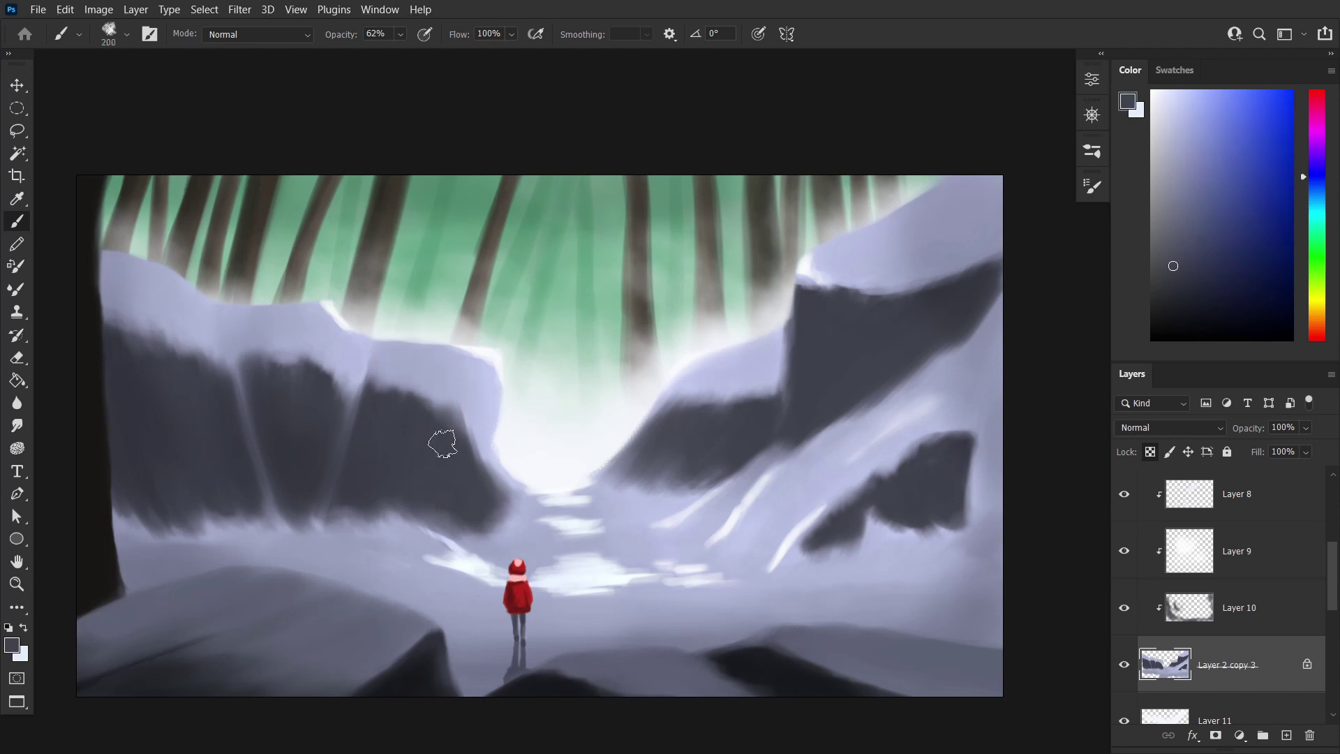
{"action": "left_click_drag", "start_coordinate": [947, 233], "coordinate": [988, 403]}
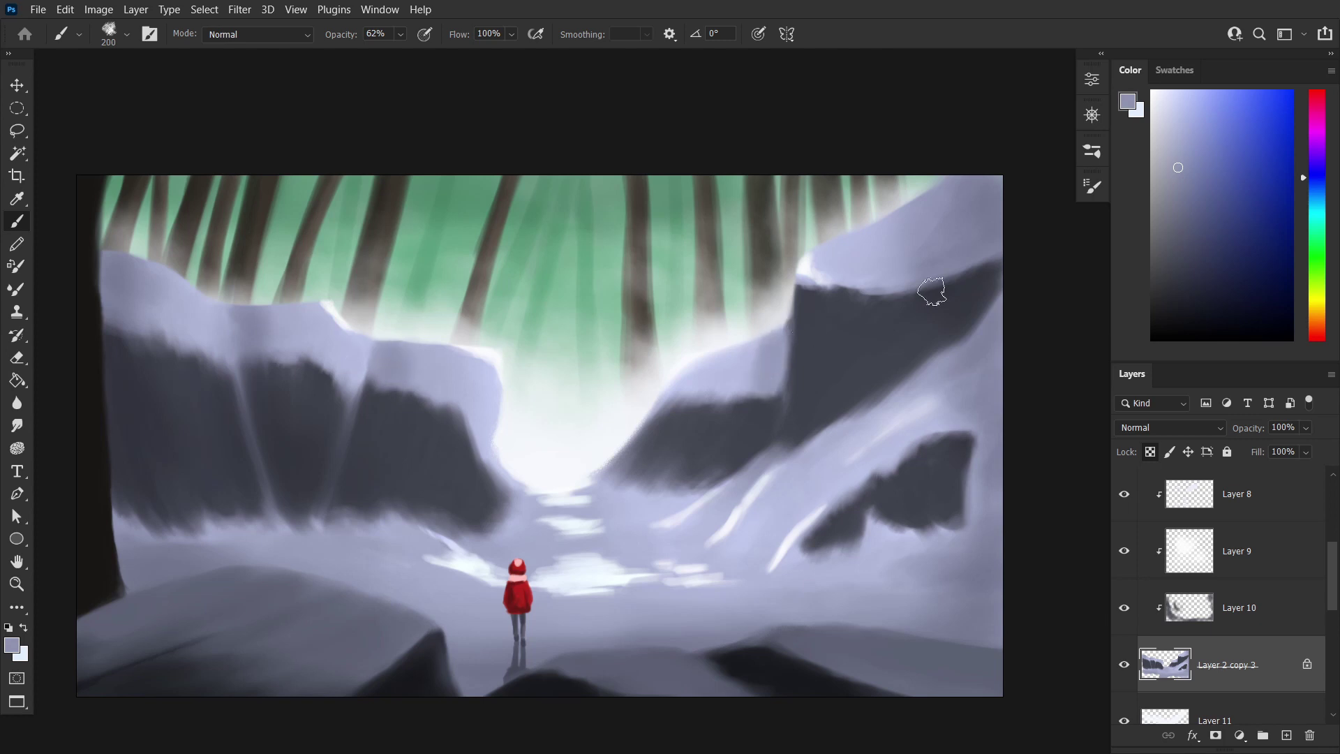
{"action": "left_click", "coordinate": [911, 390], "text": "alt"}
{"action": "left_click_drag", "start_coordinate": [887, 515], "coordinate": [971, 453]}
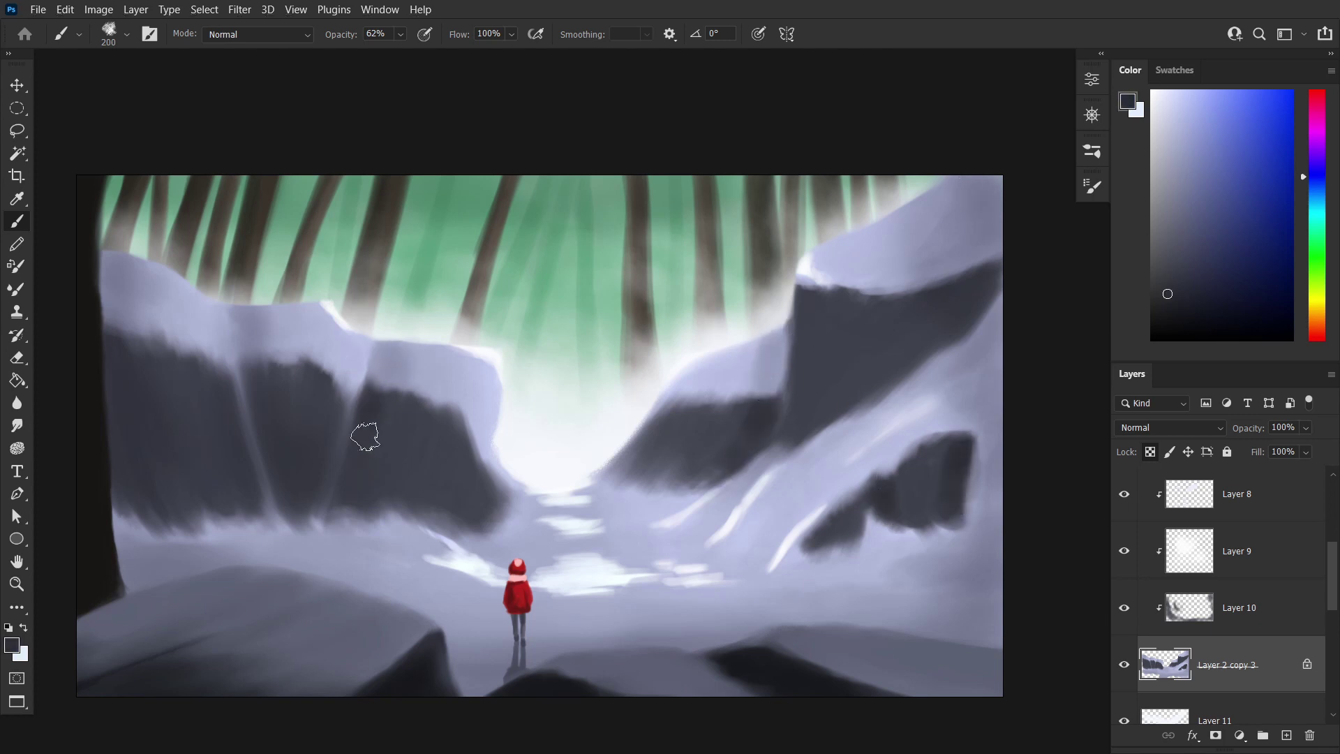
{"action": "left_click_drag", "start_coordinate": [257, 394], "coordinate": [259, 461]}
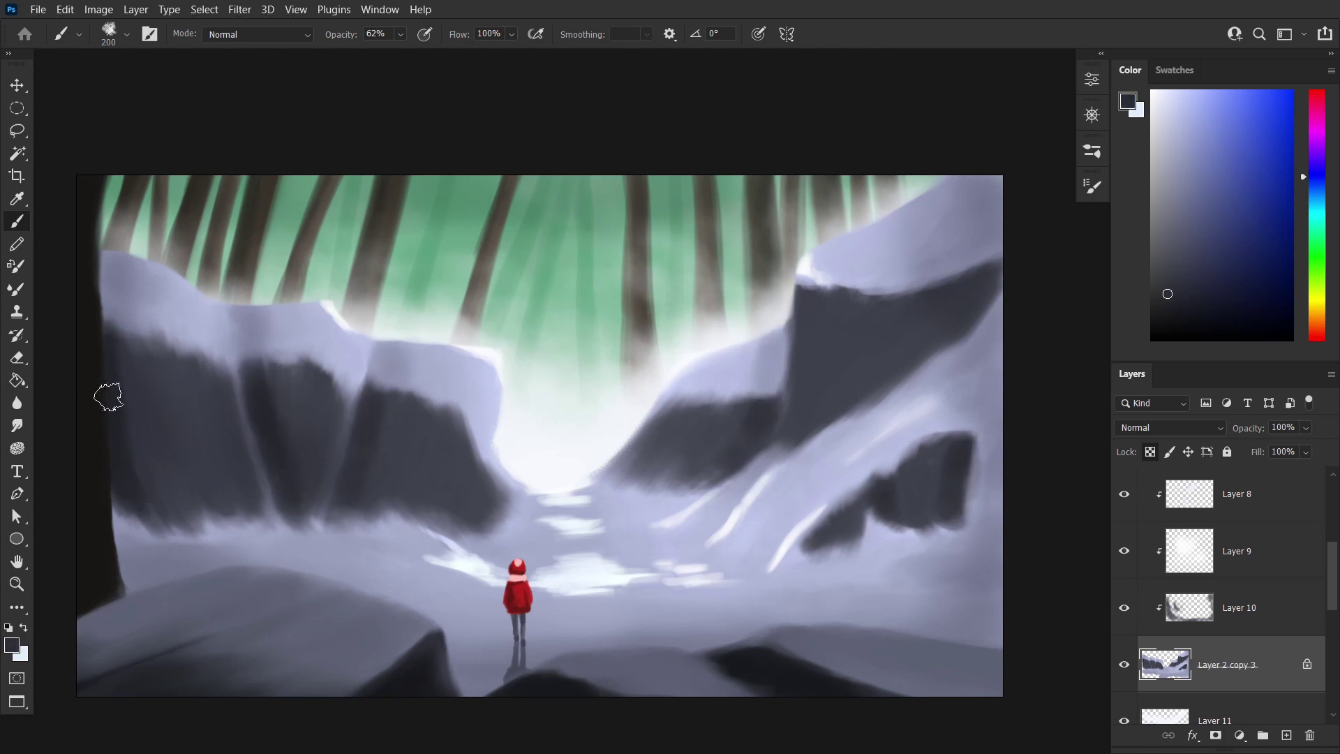
Add dark grey paint along the central rock edge, then select Layer 14
{"action": "left_click", "coordinate": [128, 300], "text": "alt"}
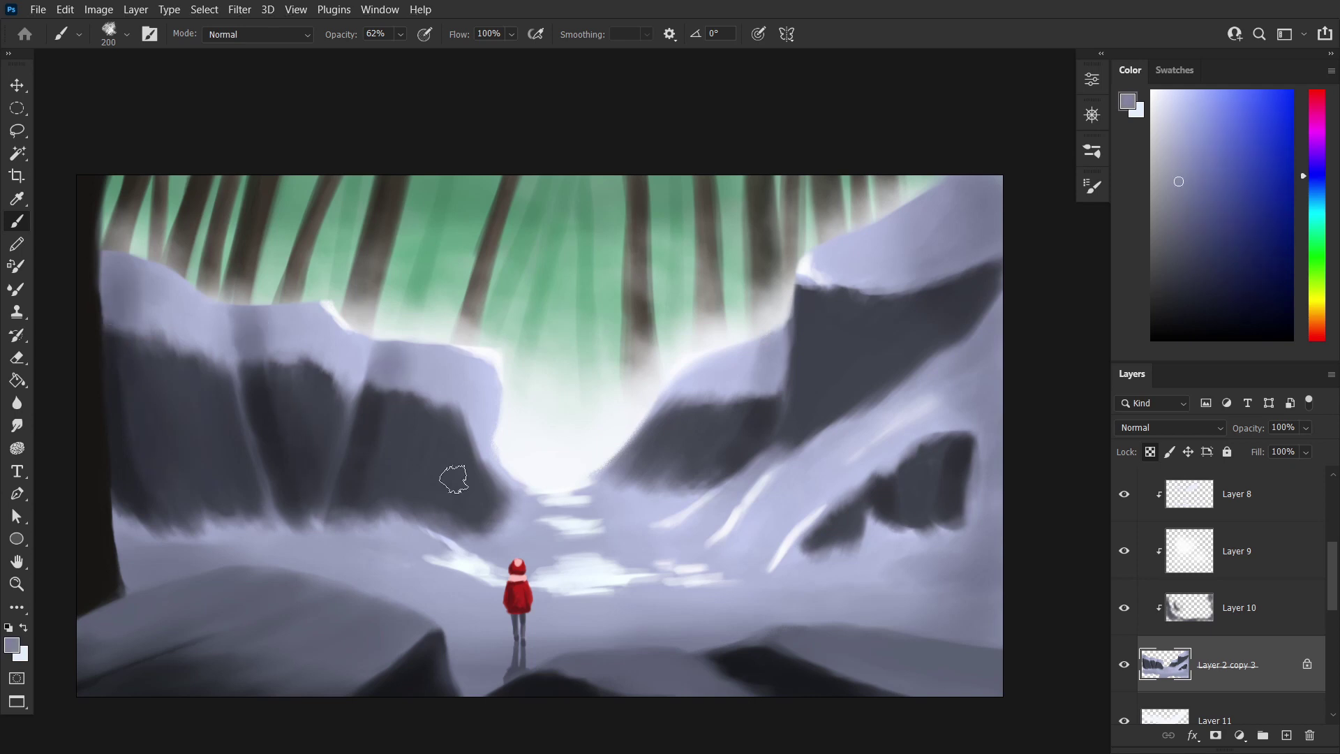
{"action": "left_click", "coordinate": [453, 479], "text": "alt"}
{"action": "left_click_drag", "start_coordinate": [503, 489], "coordinate": [485, 462]}
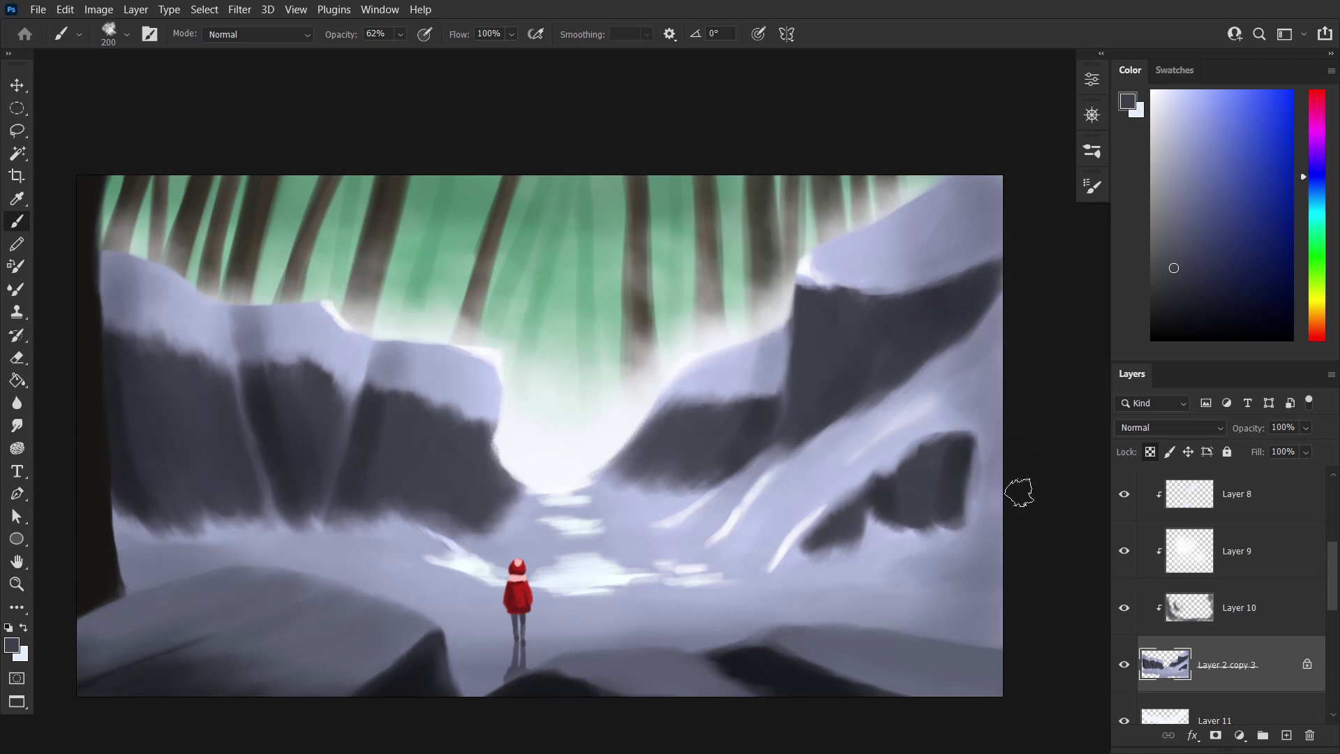
{"action": "scroll", "coordinate": [1209, 526], "scroll_direction": "up", "scroll_amount": 5}
{"action": "left_click", "coordinate": [1229, 565]}
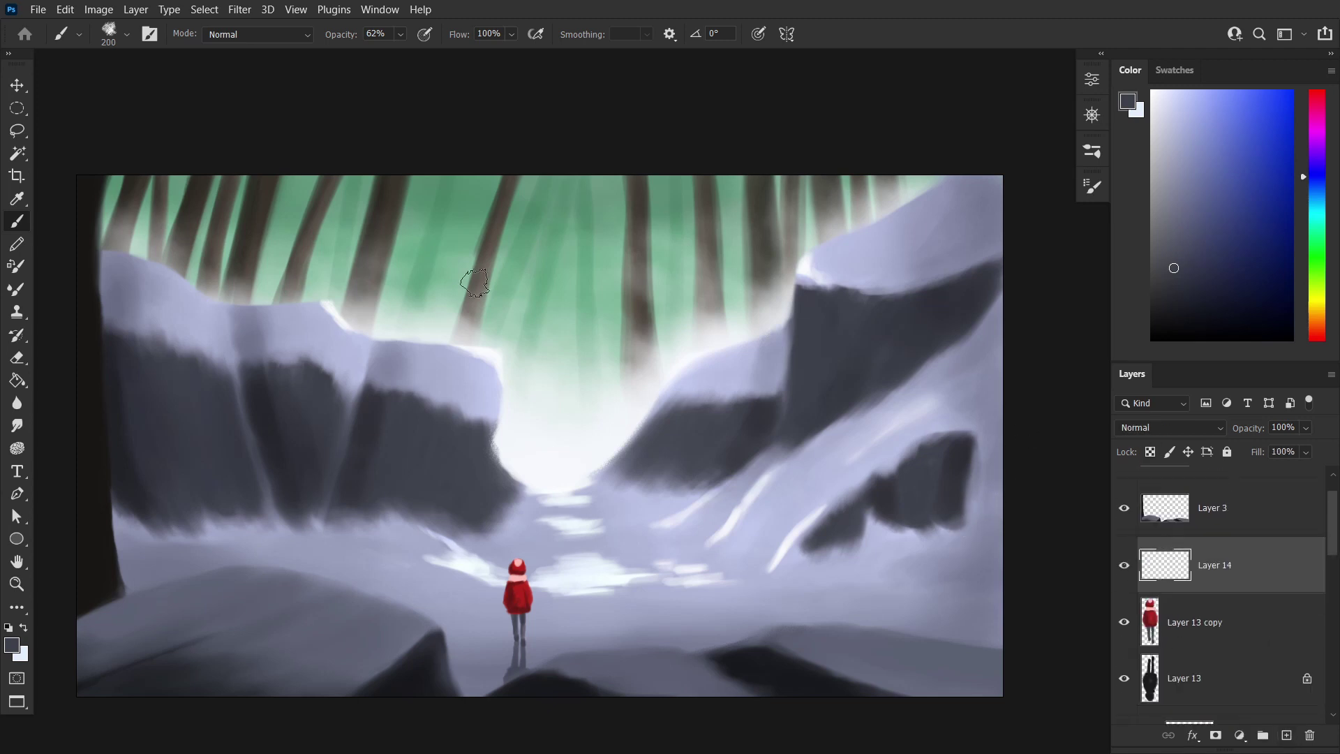
Lower Layer 14's fill to 37% to dim the white mist
{"action": "left_click", "coordinate": [558, 433], "text": "alt"}
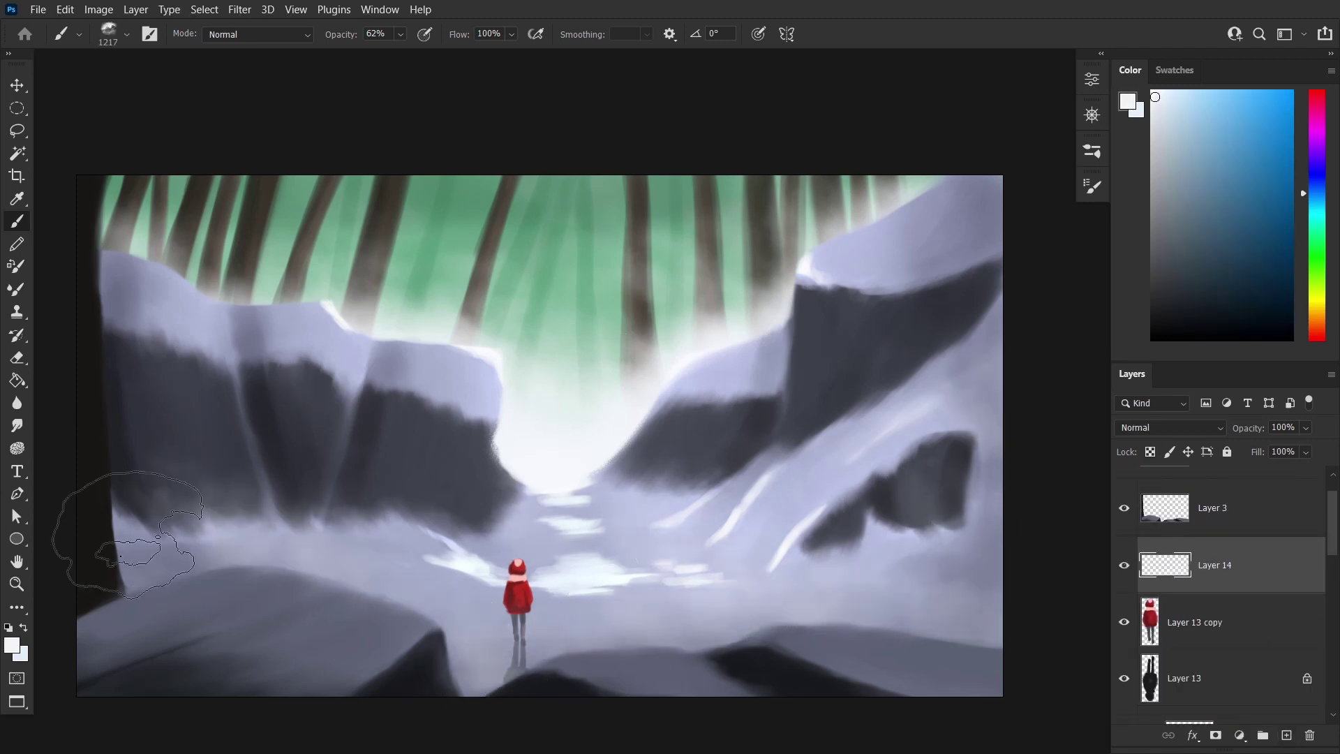
{"action": "left_click", "coordinate": [1305, 451]}
{"action": "left_click_drag", "start_coordinate": [1329, 471], "coordinate": [1274, 473]}
On a new layer, paint white fog at the bottom right and reduce its lightness with Hue/Saturation
{"action": "left_click", "coordinate": [1287, 735]}
{"action": "key", "text": "bracketleft"}
{"action": "key", "text": "bracketleft"}
{"action": "key", "text": "bracketleft"}
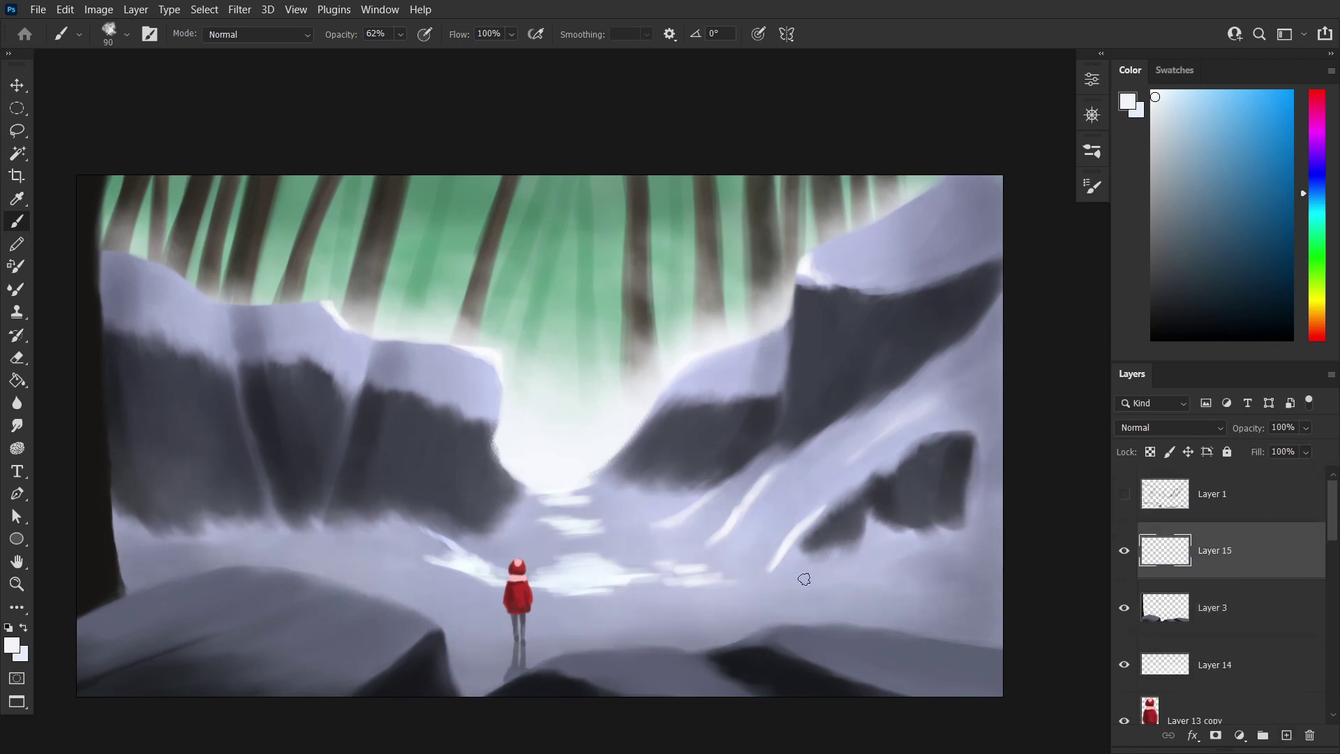
{"action": "mouse_move", "coordinate": [970, 632]}
{"action": "left_mouse_down"}
{"action": "mouse_move", "coordinate": [957, 670]}
{"action": "mouse_move", "coordinate": [991, 649]}
{"action": "mouse_move", "coordinate": [873, 691]}
{"action": "left_mouse_up"}
{"action": "key", "text": "ctrl+u"}
{"action": "mouse_move", "coordinate": [547, 336]}
{"action": "left_mouse_down"}
{"action": "mouse_move", "coordinate": [521, 342]}
{"action": "mouse_move", "coordinate": [537, 342]}
{"action": "left_mouse_up"}
{"action": "key", "text": "Return"}
{"action": "key", "text": "b"}
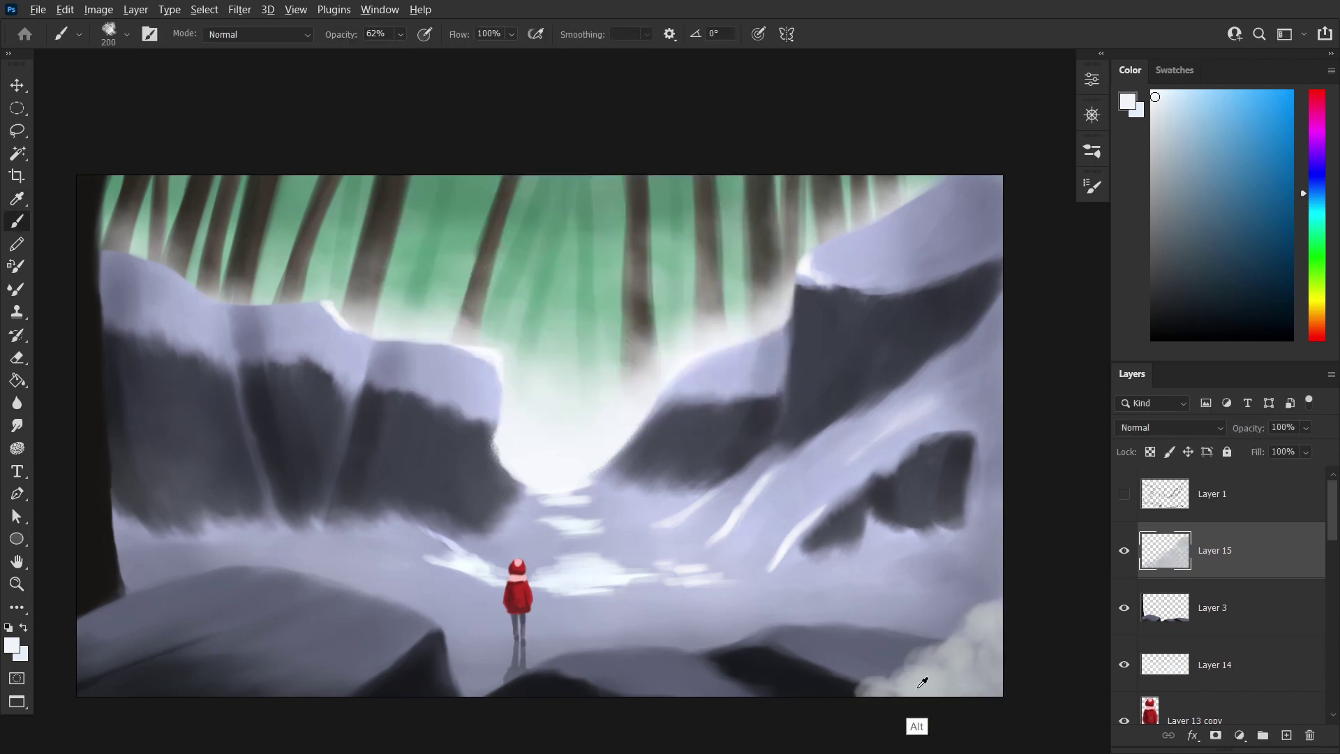
Paint more fog along the bottom below the figure, then delete the fog layer
{"action": "mouse_move", "coordinate": [502, 670]}
{"action": "left_mouse_down"}
{"action": "mouse_move", "coordinate": [512, 656]}
{"action": "mouse_move", "coordinate": [482, 704]}
{"action": "mouse_move", "coordinate": [649, 698]}
{"action": "left_mouse_up"}
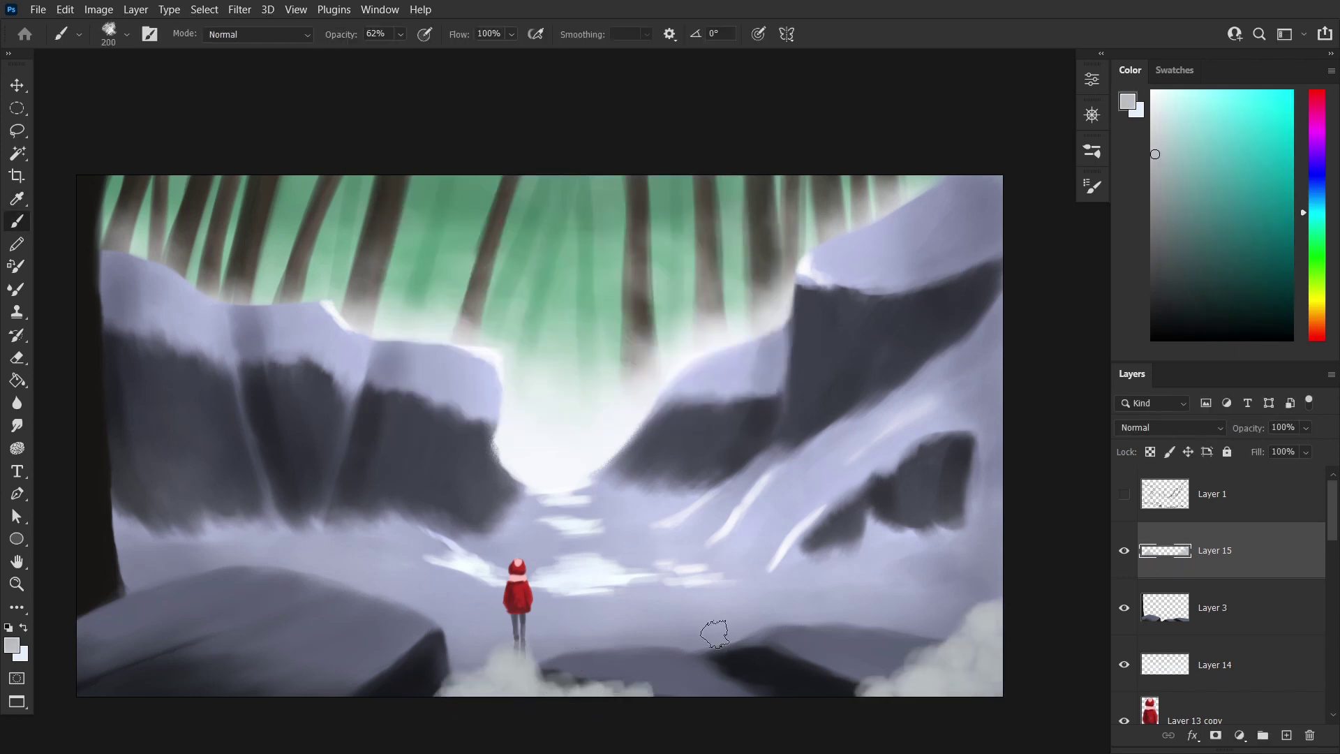
{"action": "mouse_move", "coordinate": [719, 625]}
{"action": "left_mouse_down"}
{"action": "mouse_move", "coordinate": [698, 670]}
{"action": "mouse_move", "coordinate": [779, 688]}
{"action": "left_mouse_up"}
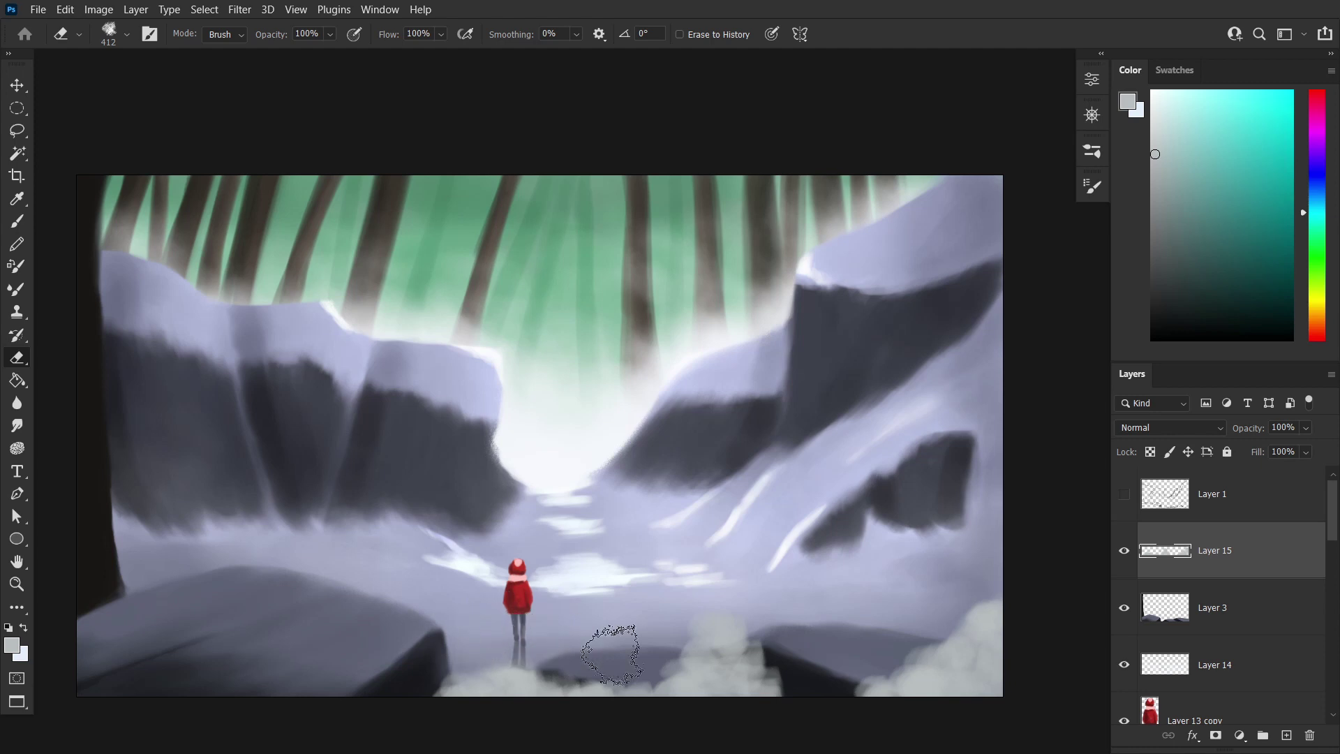
{"action": "key", "text": "b"}
{"action": "left_click_drag", "start_coordinate": [838, 691], "coordinate": [991, 628]}
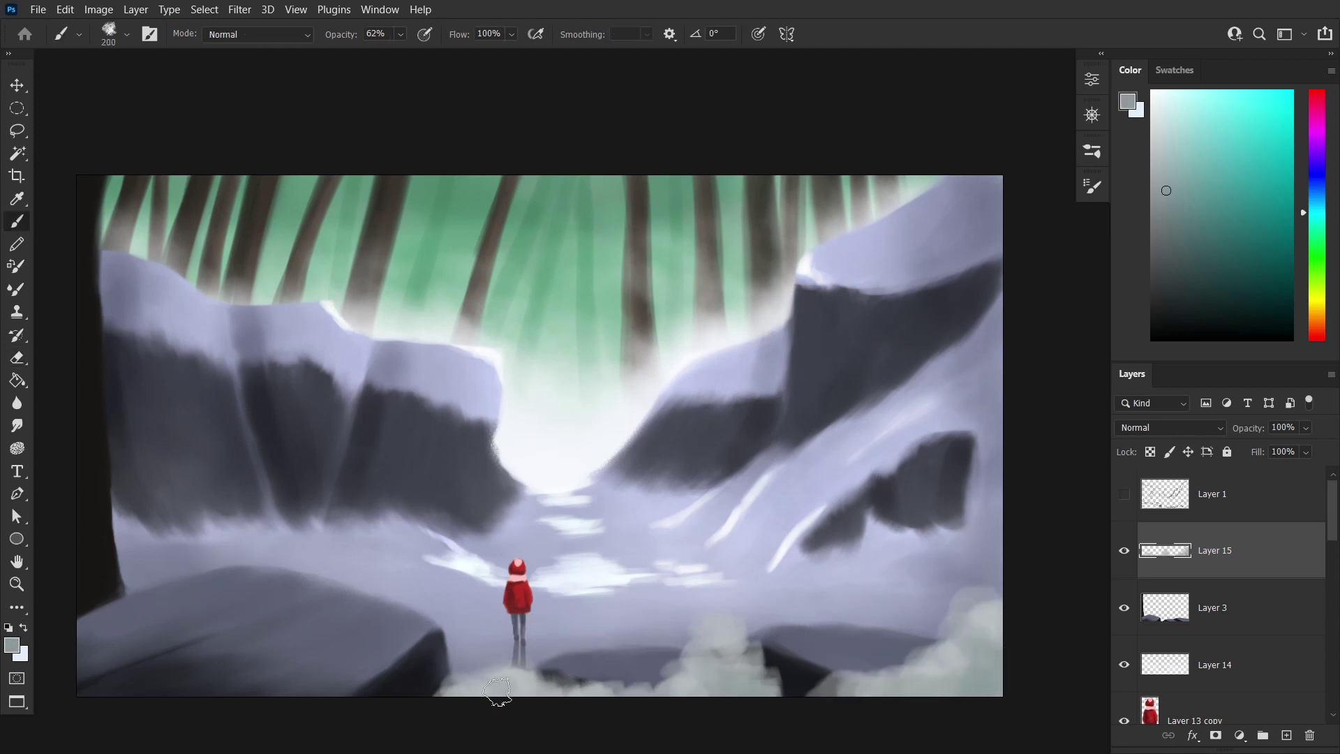
{"action": "key", "text": "Delete"}
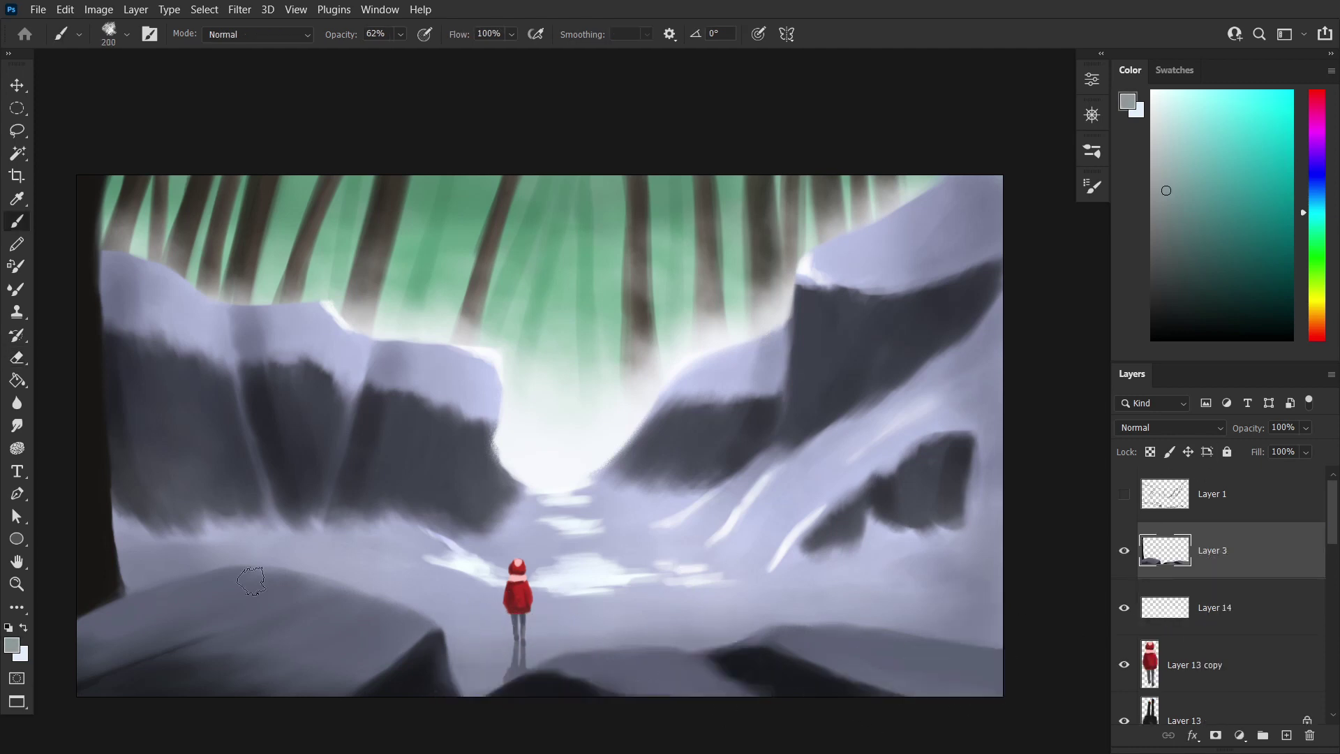
Lock Layer 3, select Layer 15, and pick a lighter grey-blue colour
{"action": "left_click", "coordinate": [826, 635], "text": "alt"}
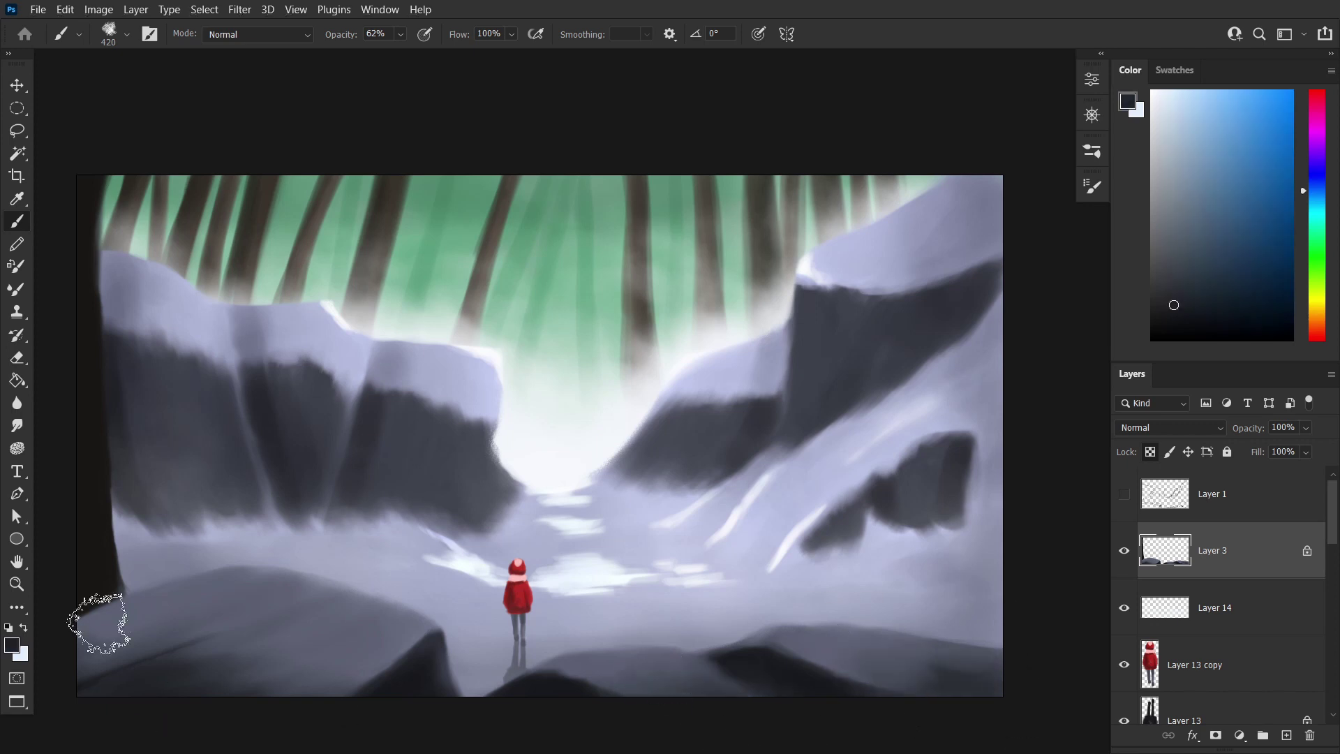
{"action": "left_click", "coordinate": [82, 660], "text": "alt"}
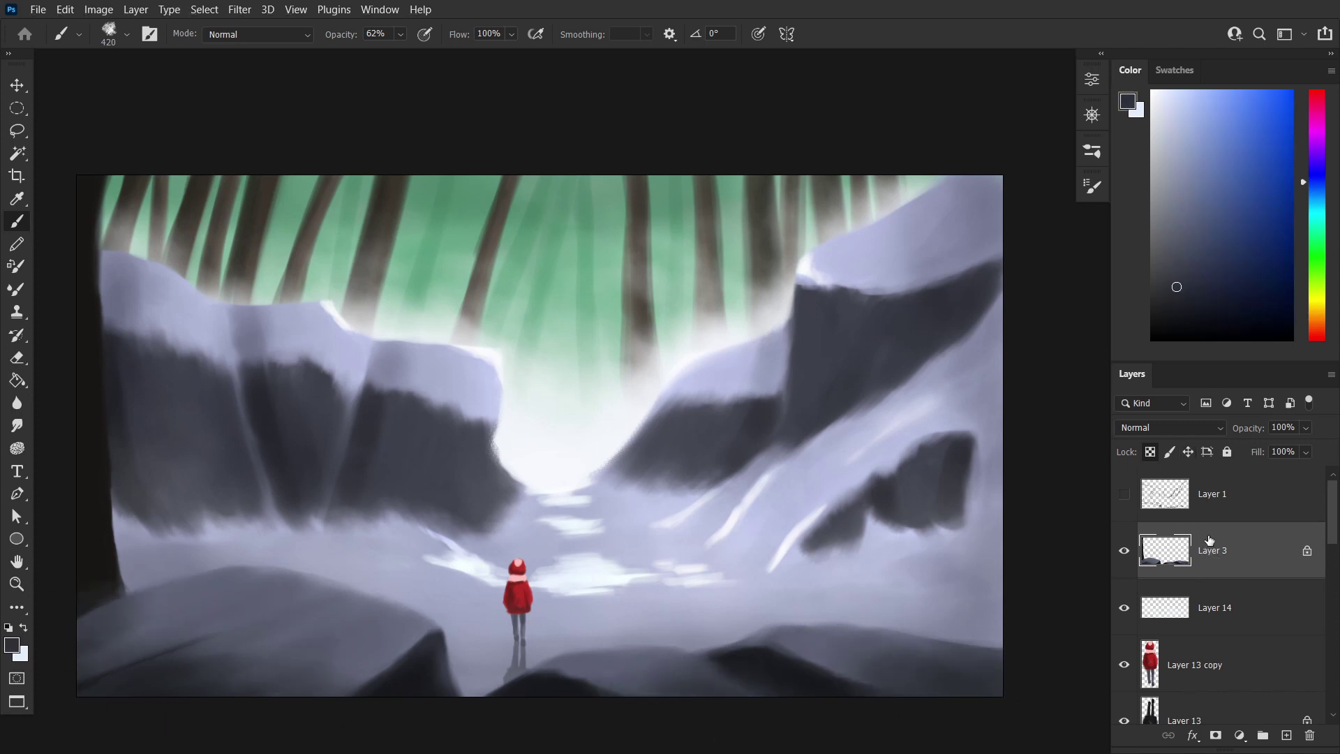
{"action": "scroll", "coordinate": [1209, 539], "scroll_direction": "down", "scroll_amount": 3}
{"action": "left_click", "coordinate": [1228, 624]}
{"action": "left_click", "coordinate": [555, 598], "text": "alt"}
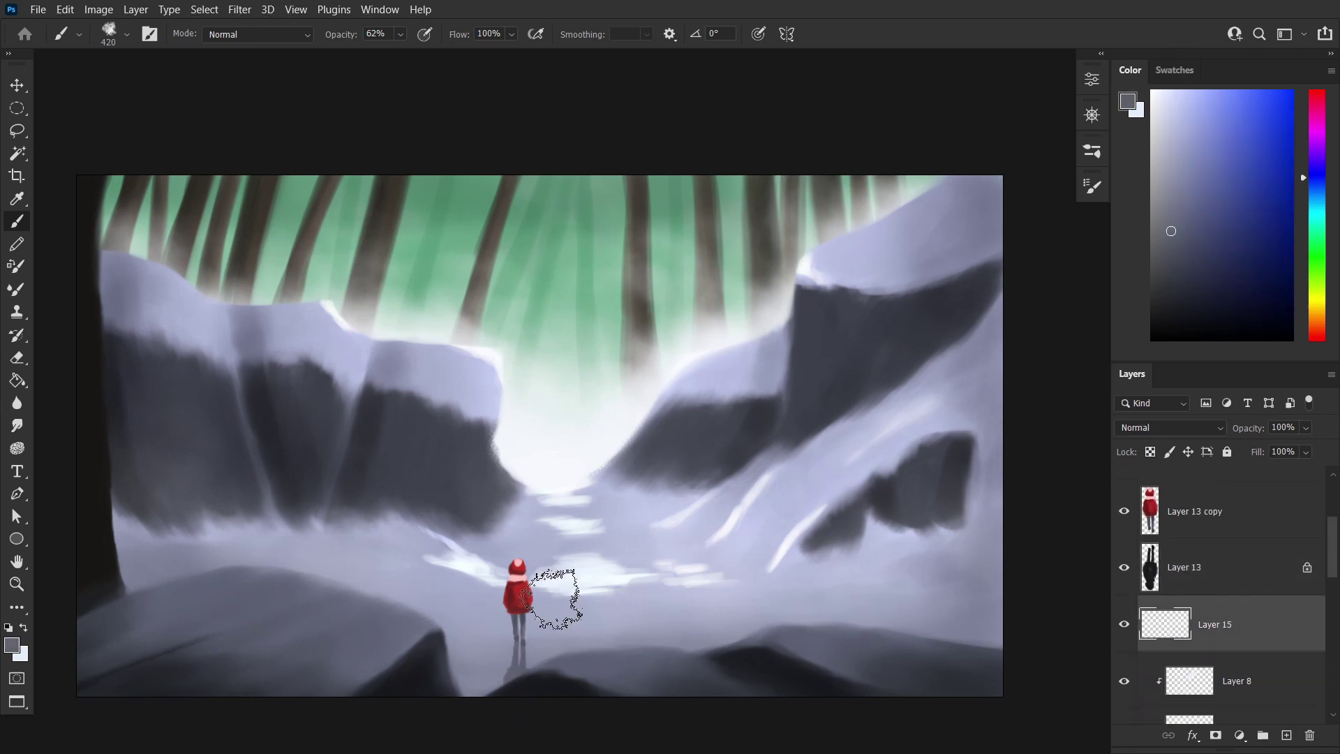
Zoom in and paint a darker grey leg reflection below the figure on Layer 15
{"action": "left_click", "coordinate": [679, 589], "text": "ctrl"}
{"action": "left_click", "coordinate": [460, 413], "text": "alt"}
{"action": "mouse_move", "coordinate": [467, 462]}
{"action": "left_mouse_down"}
{"action": "mouse_move", "coordinate": [473, 479]}
{"action": "mouse_move", "coordinate": [452, 513]}
{"action": "left_mouse_up"}
{"action": "key", "text": "e"}
{"action": "key", "text": "bracketleft"}
{"action": "key", "text": "bracketleft"}
{"action": "key", "text": "bracketleft"}
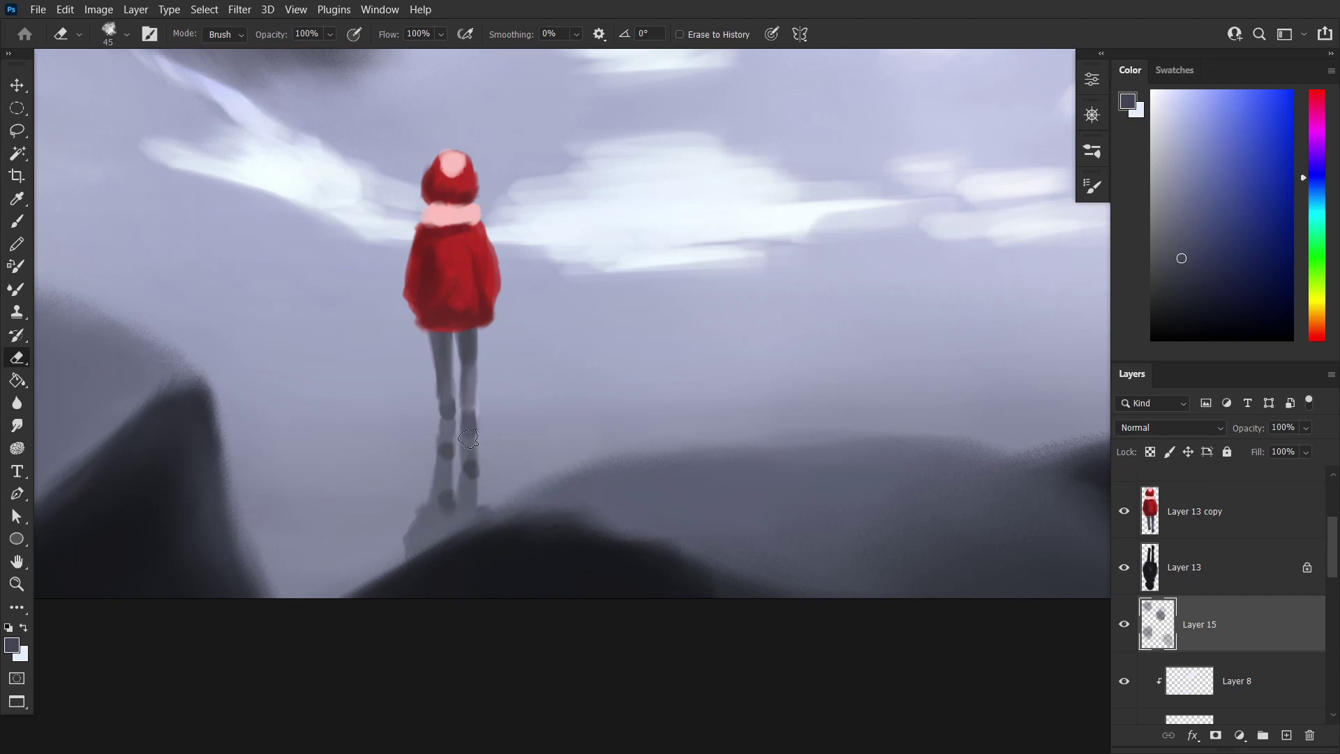
Skew the reflection to slant, then set Layer 15 to Multiply with 40% fill
{"action": "key", "text": "ctrl+t"}
{"action": "left_click_drag", "start_coordinate": [494, 486], "coordinate": [503, 446]}
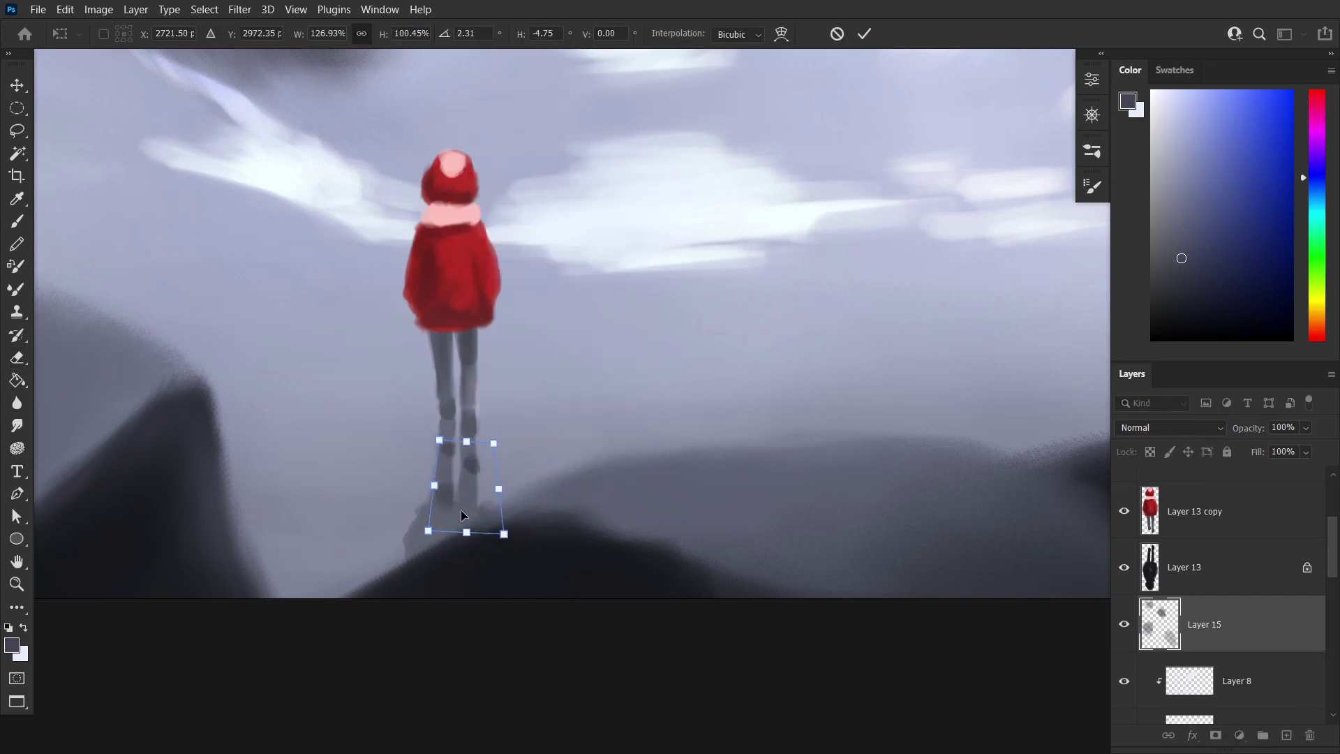
{"action": "key", "text": "Return"}
{"action": "key", "text": "b"}
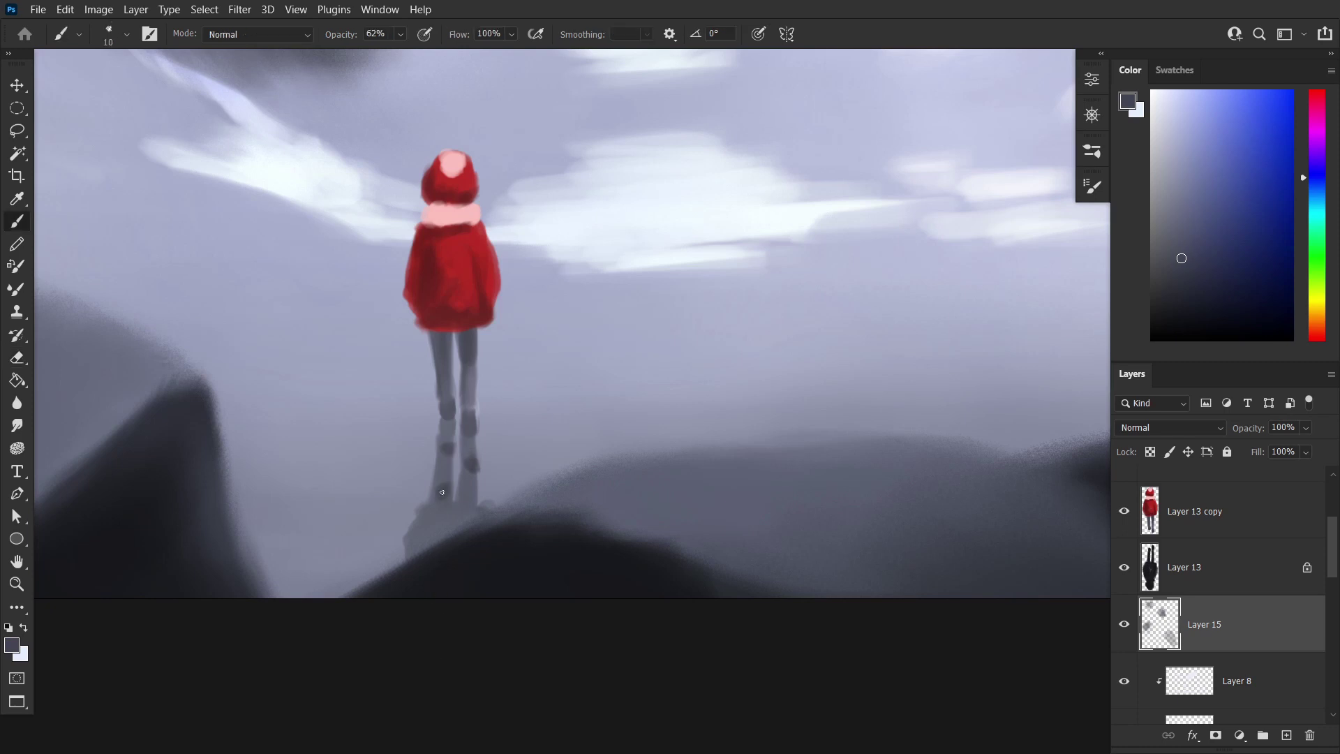
{"action": "key", "text": "e"}
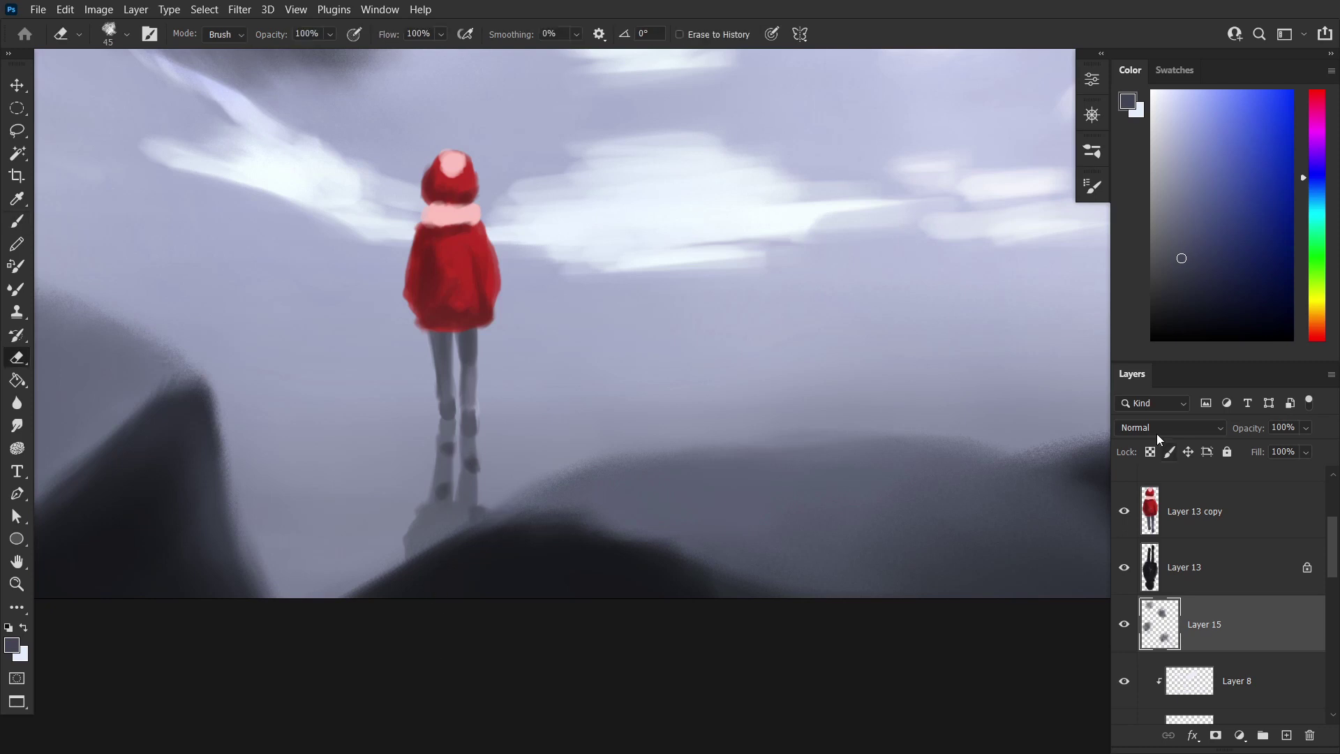
{"action": "left_click", "coordinate": [1159, 427]}
{"action": "left_click", "coordinate": [1144, 344]}
{"action": "left_click_drag", "start_coordinate": [787, 392], "coordinate": [757, 451]}
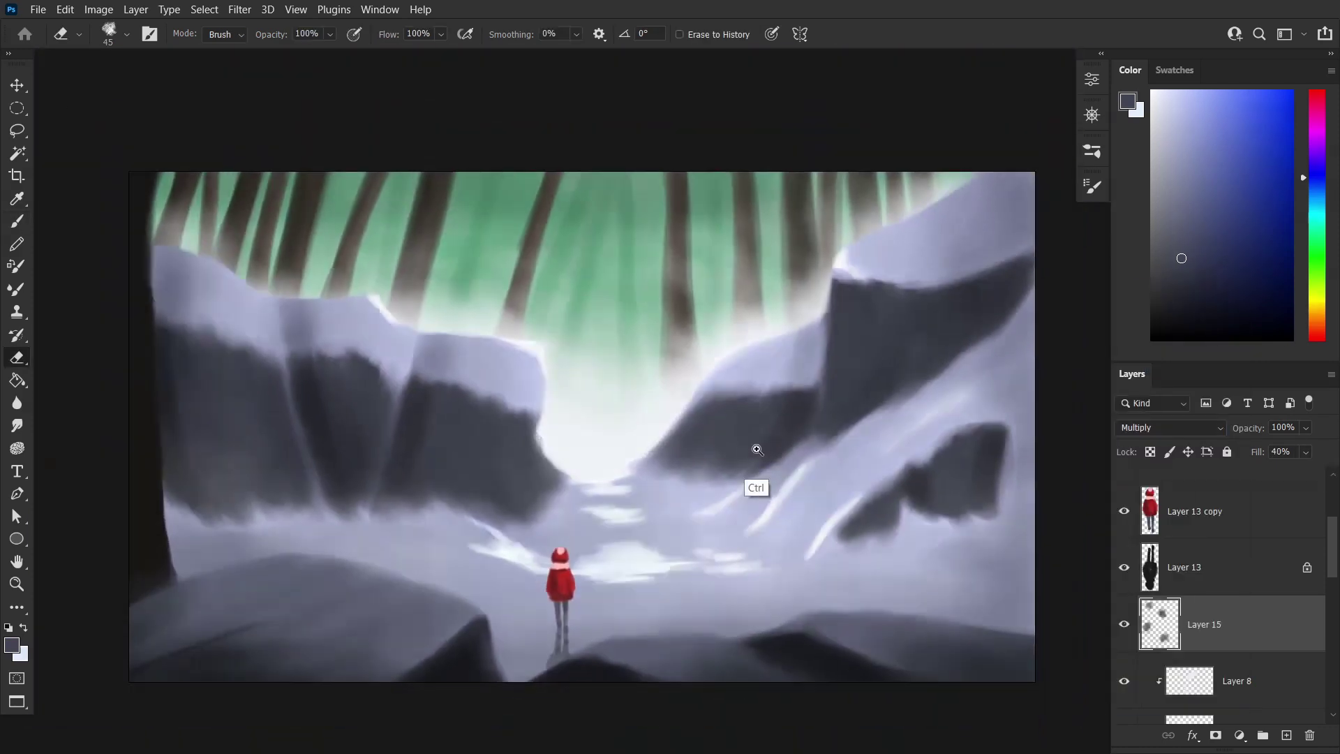